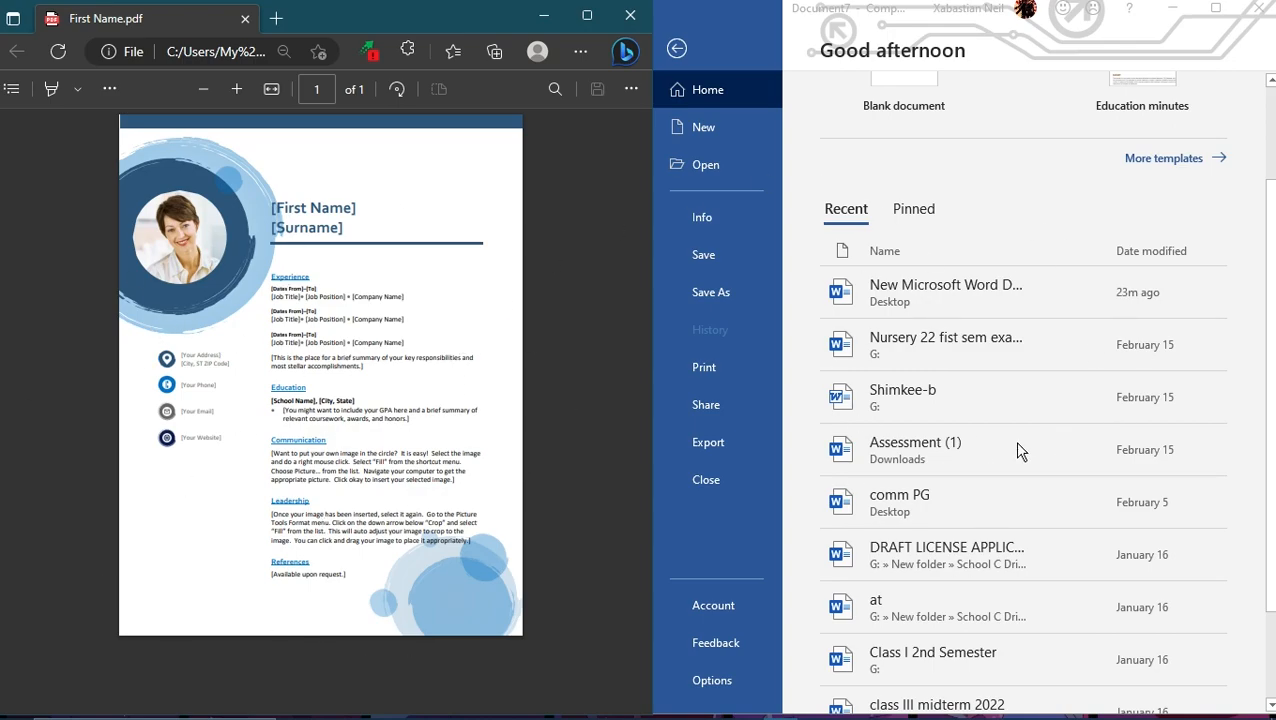
Step: Look over the original résumé layout in First Name.pdf and minimize the browser window
scroll(297, 305, up, 1)
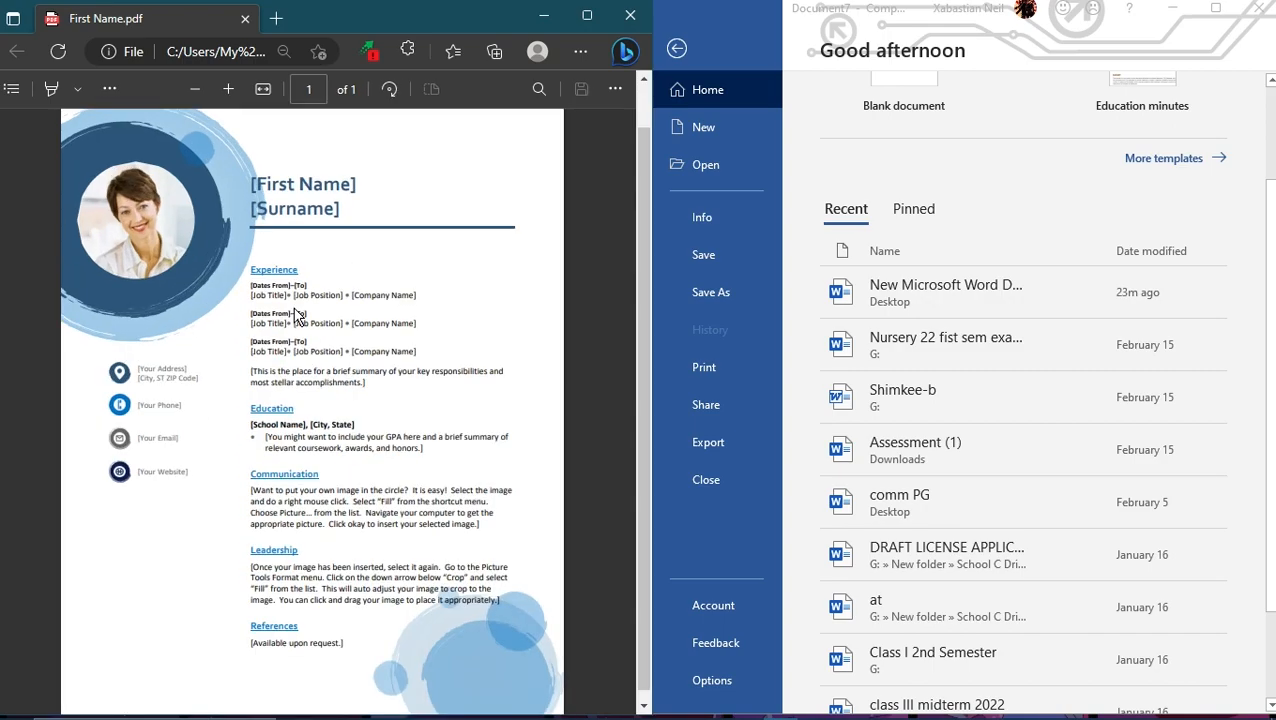
scroll(299, 316, down, 1)
scroll(360, 382, up, 1)
scroll(360, 382, down, 1)
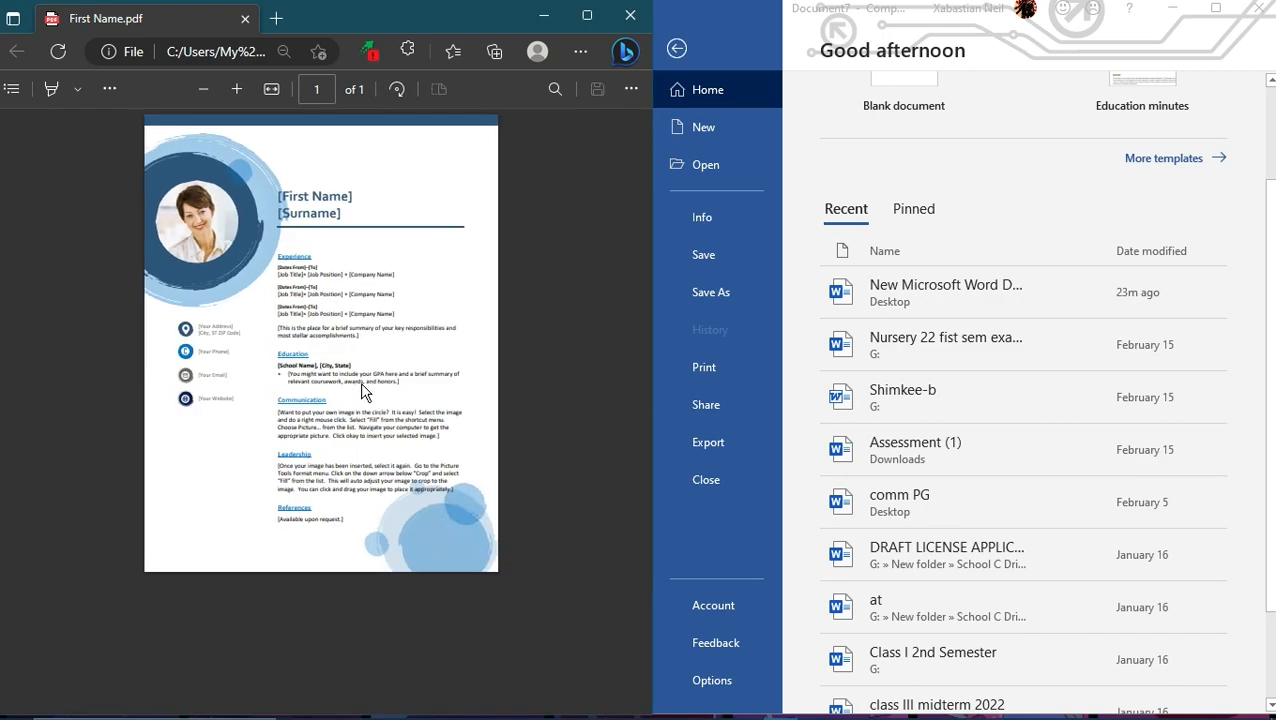
click(544, 16)
Step: Open the First Name - Copy PDF from the desktop in Word and accept its conversion, opting not to show the message again
drag(135, 283, 1078, 330)
drag(543, 335, 526, 207)
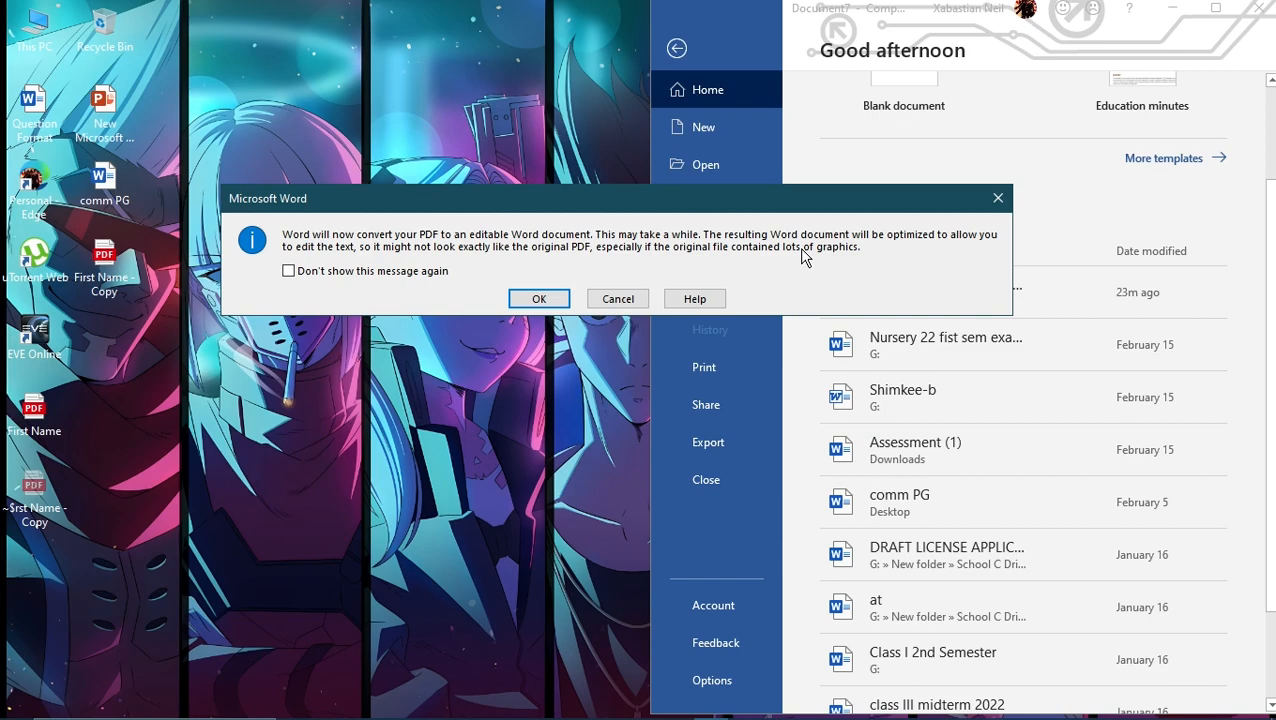
click(289, 271)
click(540, 298)
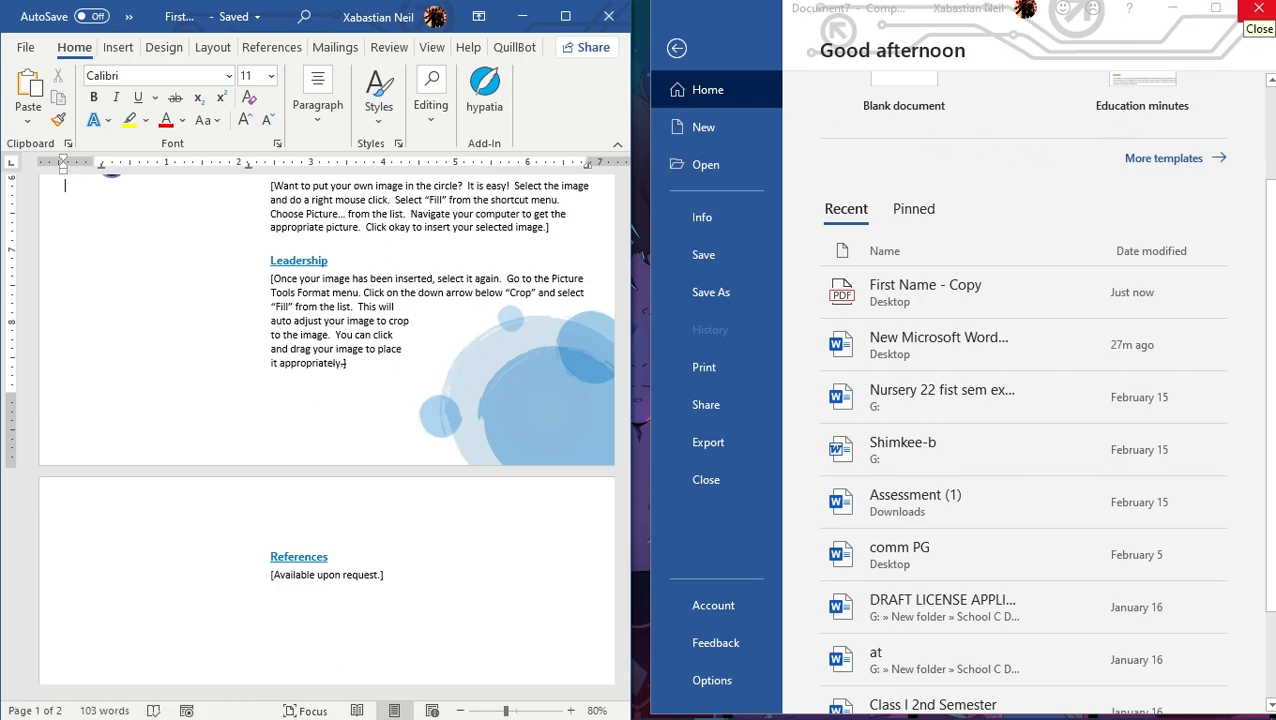
Step: Close the Word start window and arrange First Name.pdf in the browser side by side with the converted document
click(1258, 8)
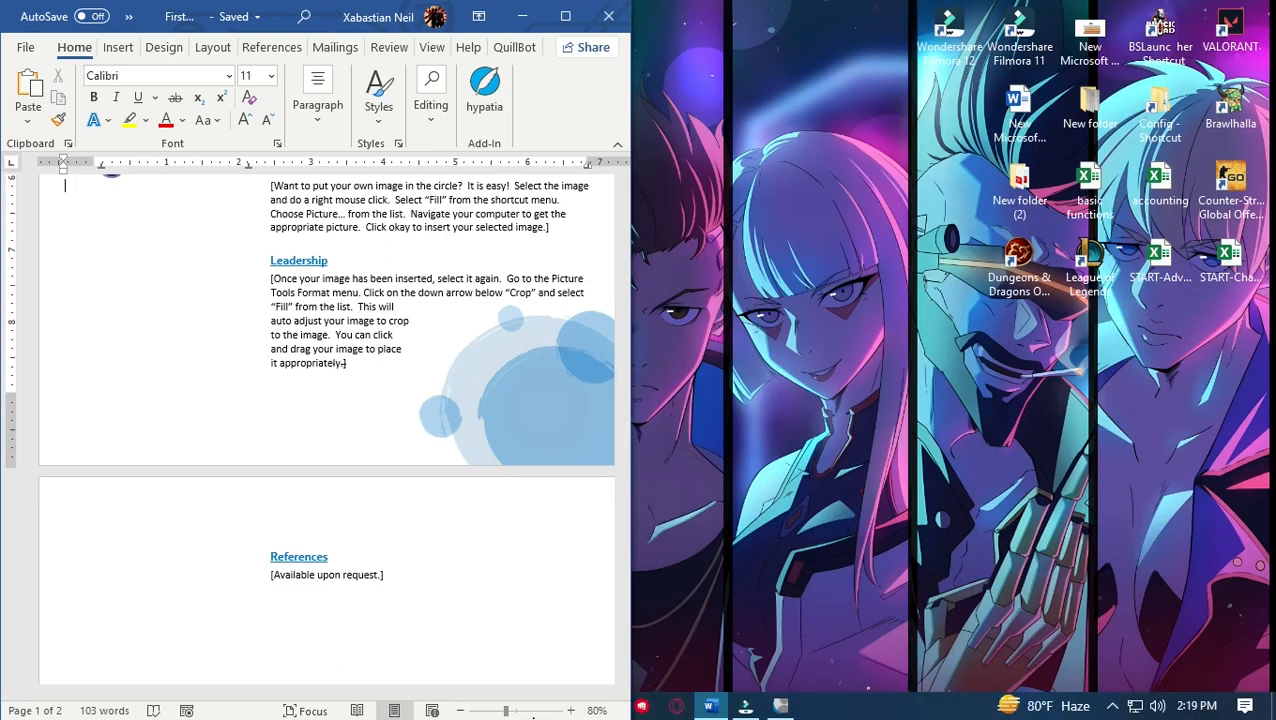
click(745, 706)
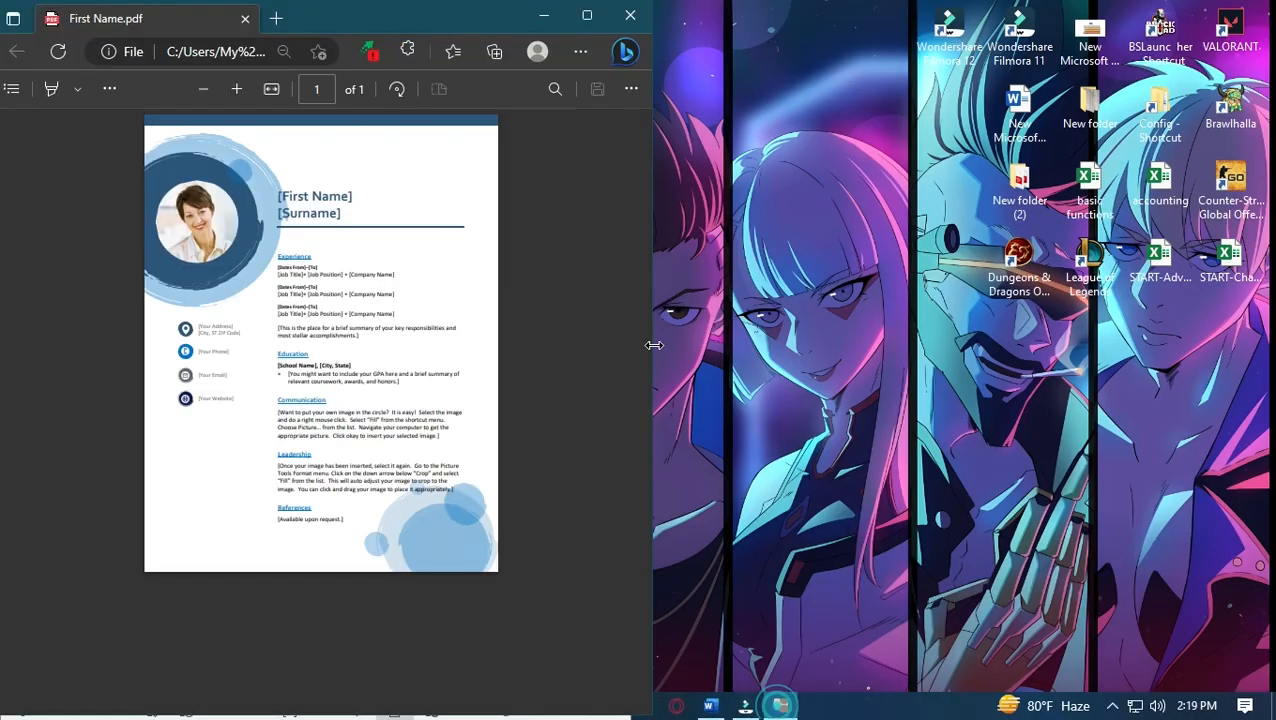
drag(429, 13, 1050, 10)
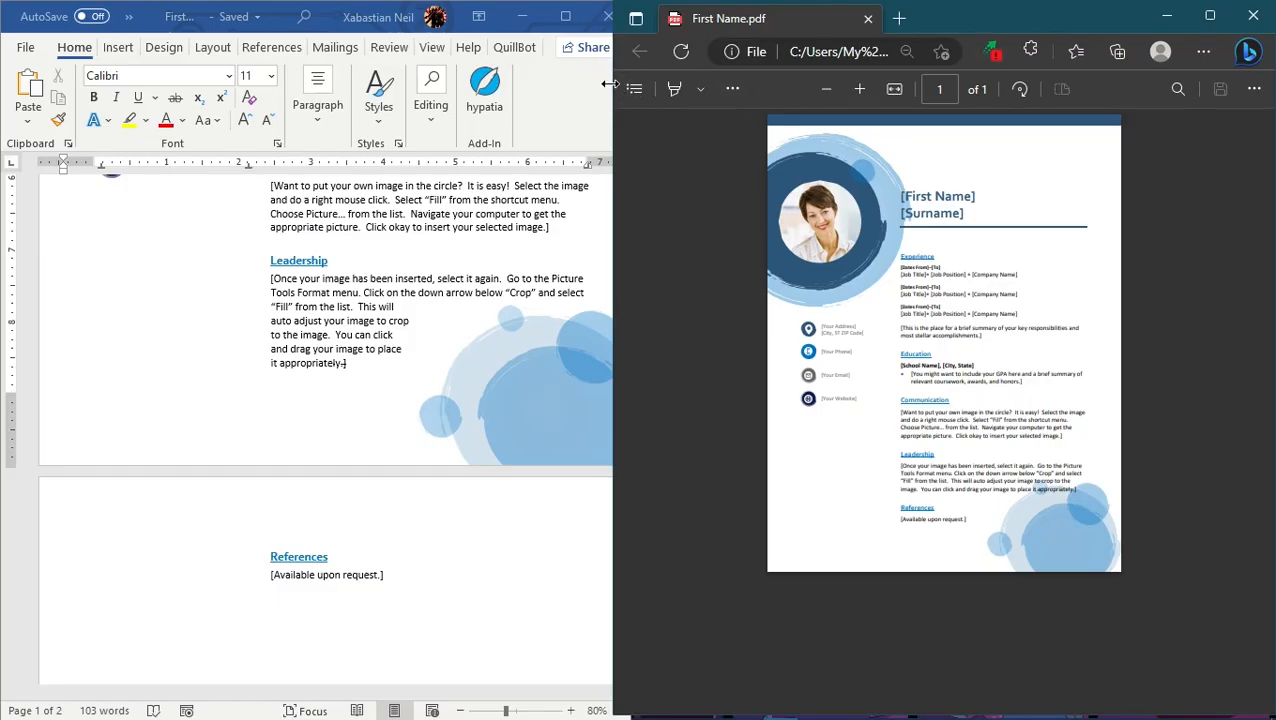
drag(632, 112, 657, 112)
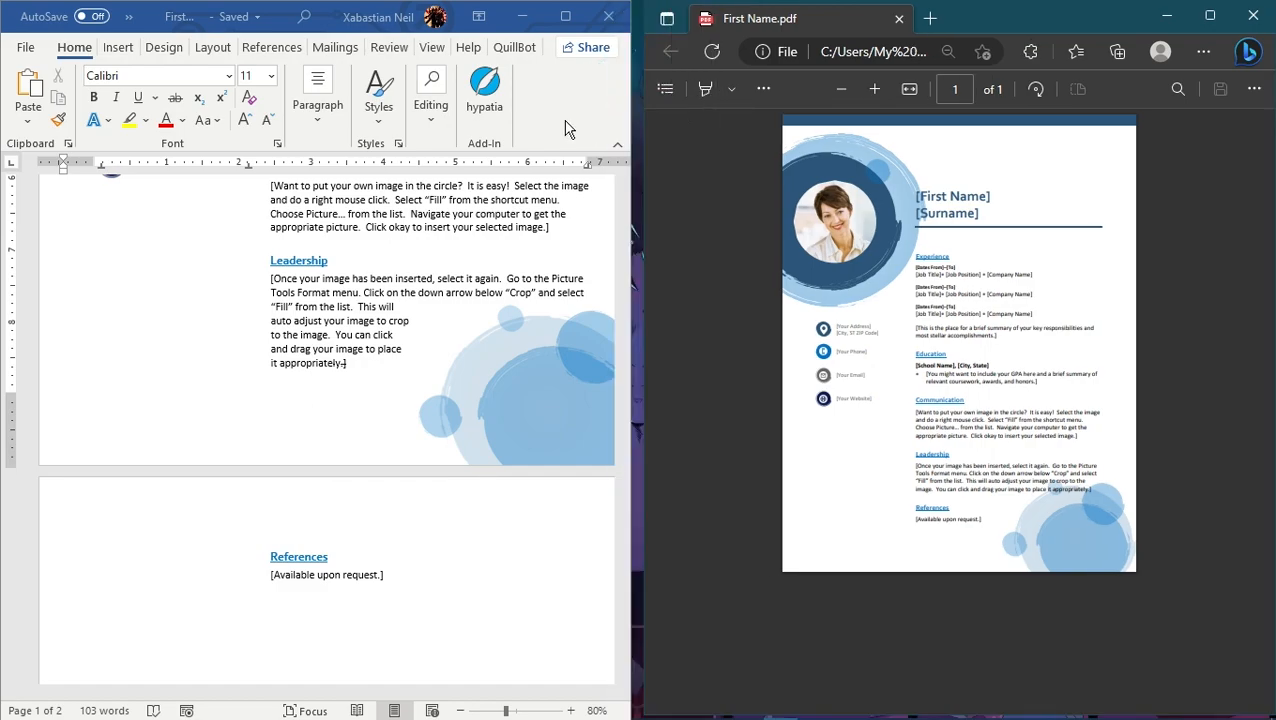
Step: Compare the converted Word résumé with the original First Name.pdf, checking the layout of every section and page
scroll(333, 326, down, 1)
ctrl+scroll(333, 326, down, 2)
ctrl+scroll(333, 326, down, 2)
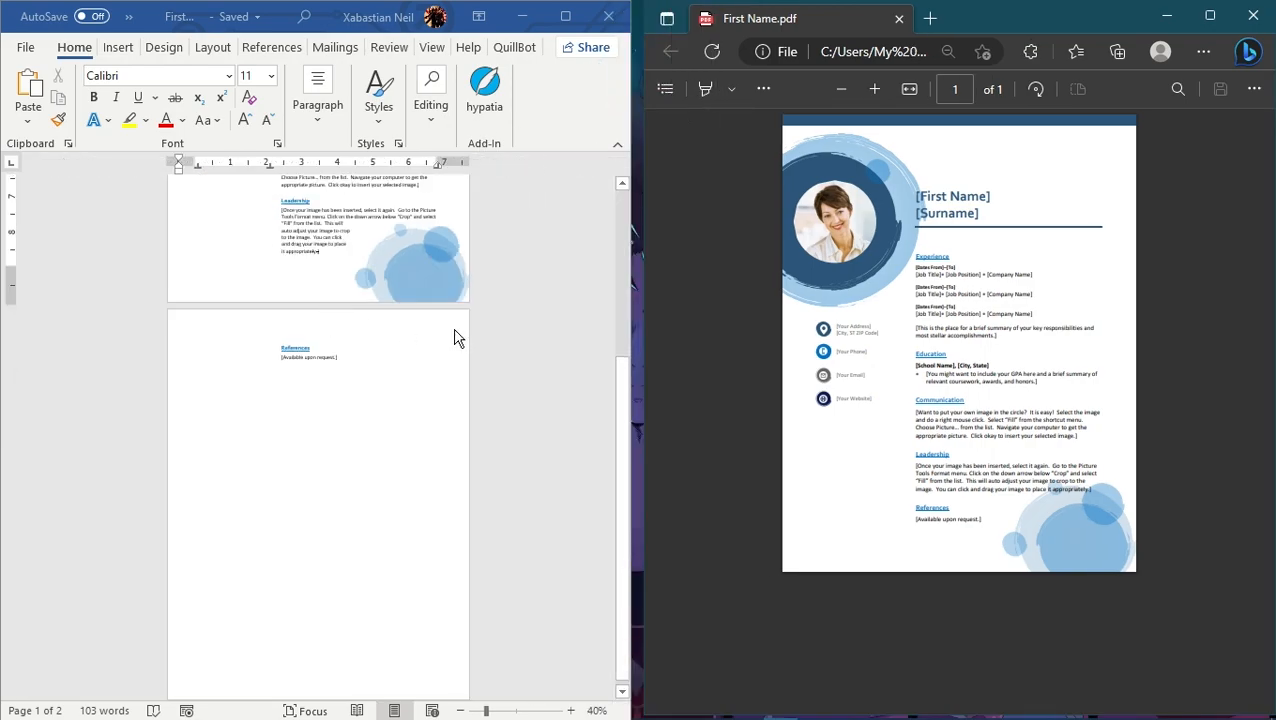
drag(619, 432, 618, 232)
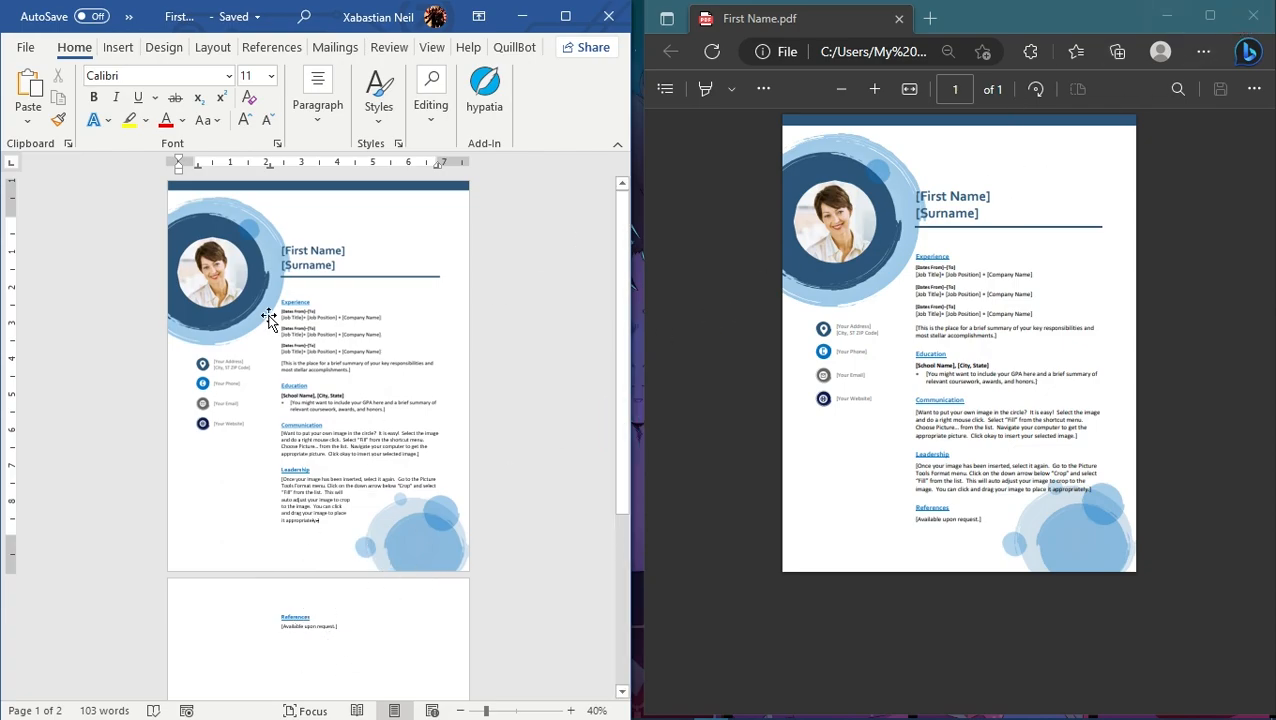
scroll(1004, 372, up, 3)
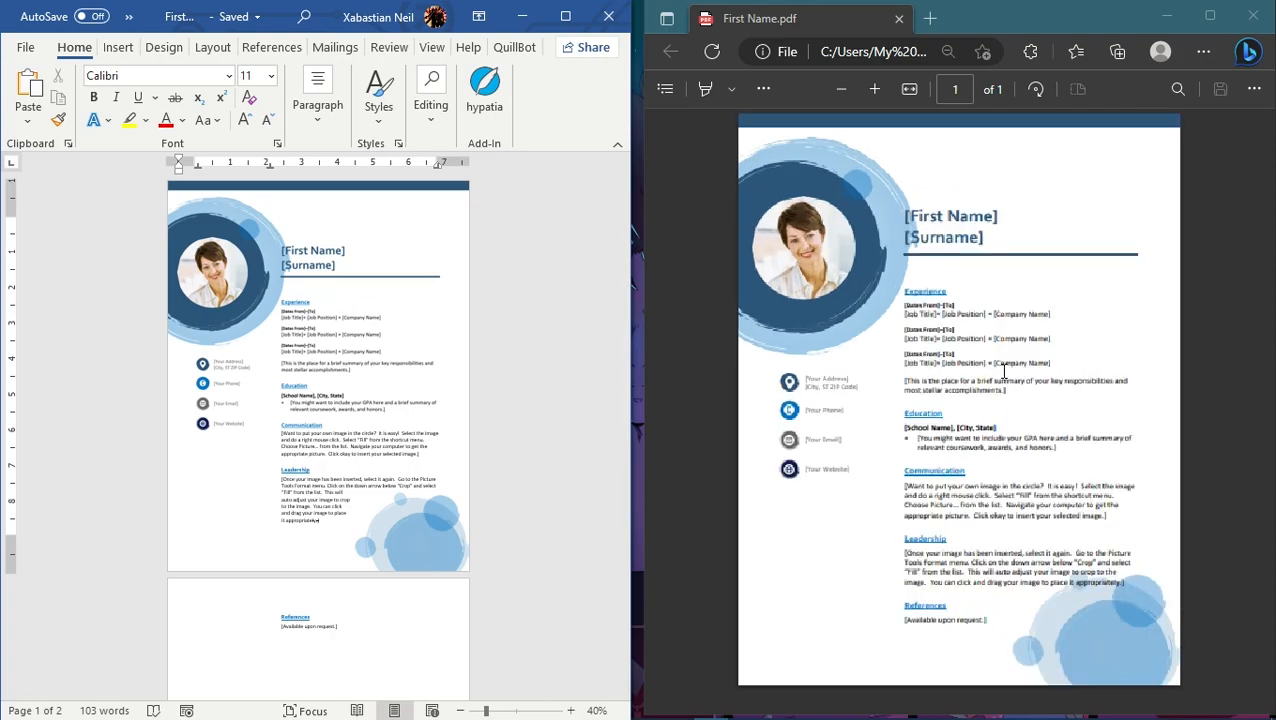
scroll(975, 320, down, 1)
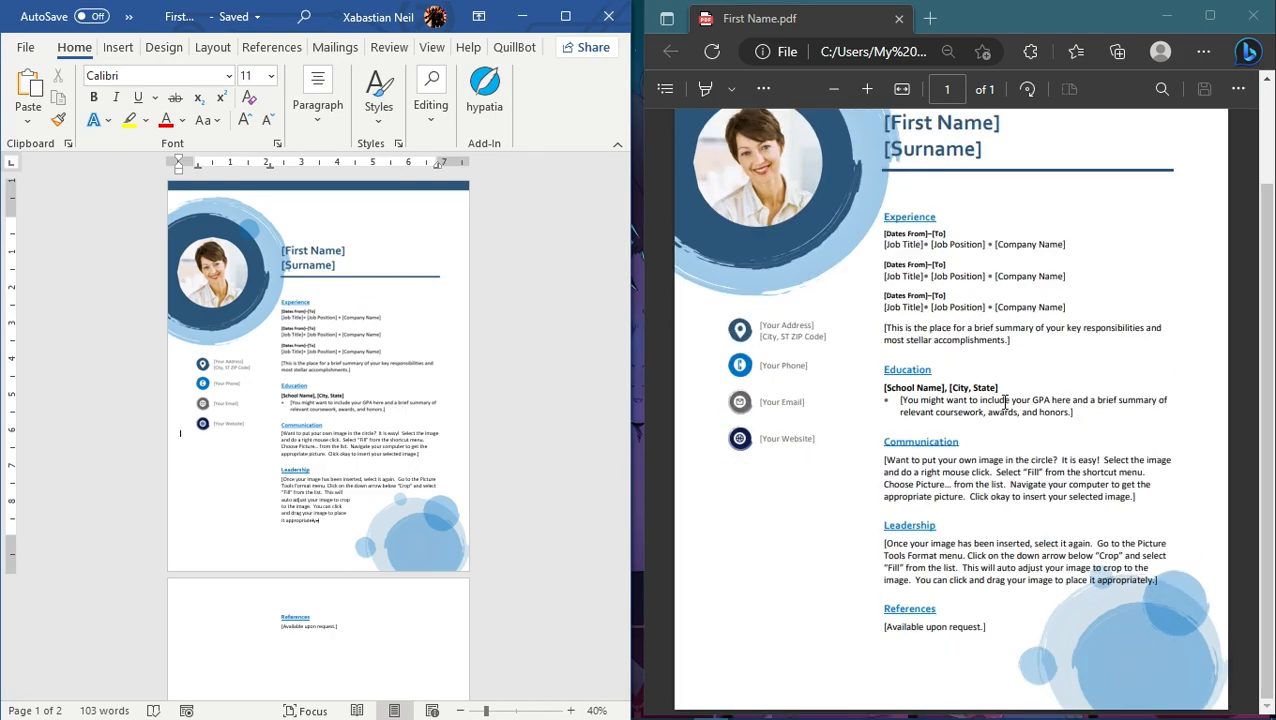
scroll(960, 460, up, 2)
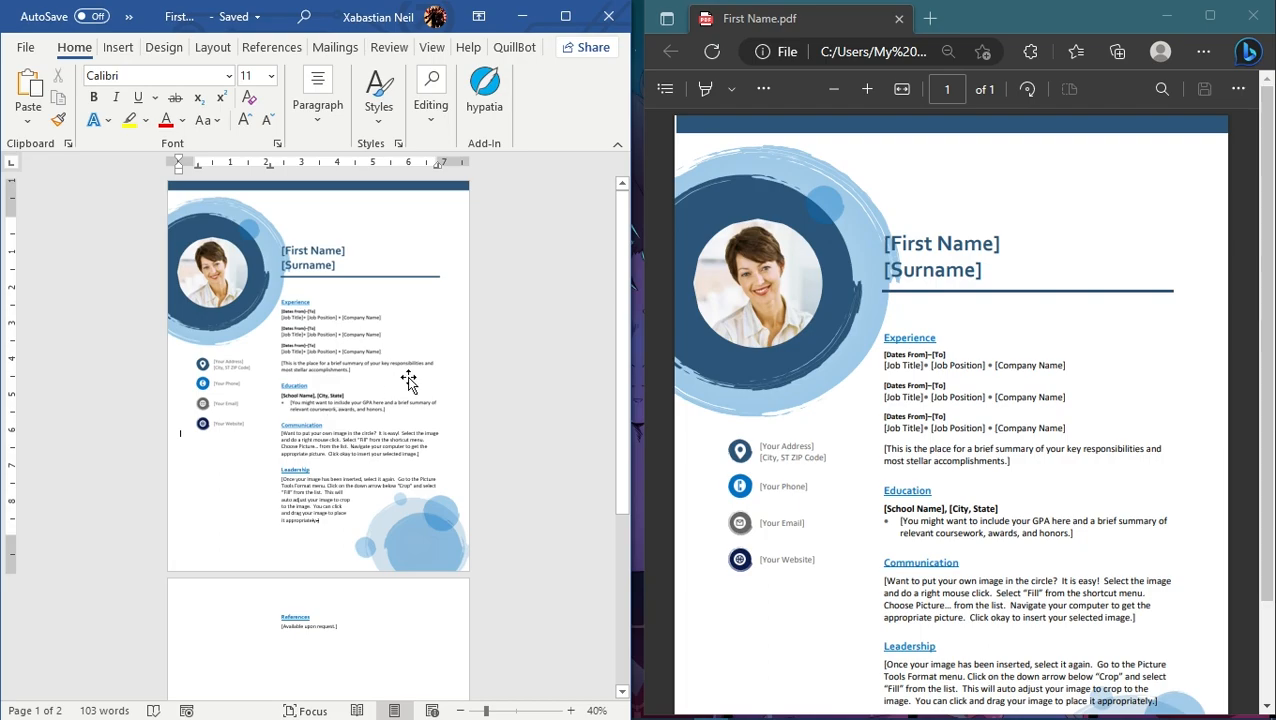
scroll(407, 376, down, 4)
scroll(359, 459, up, 2)
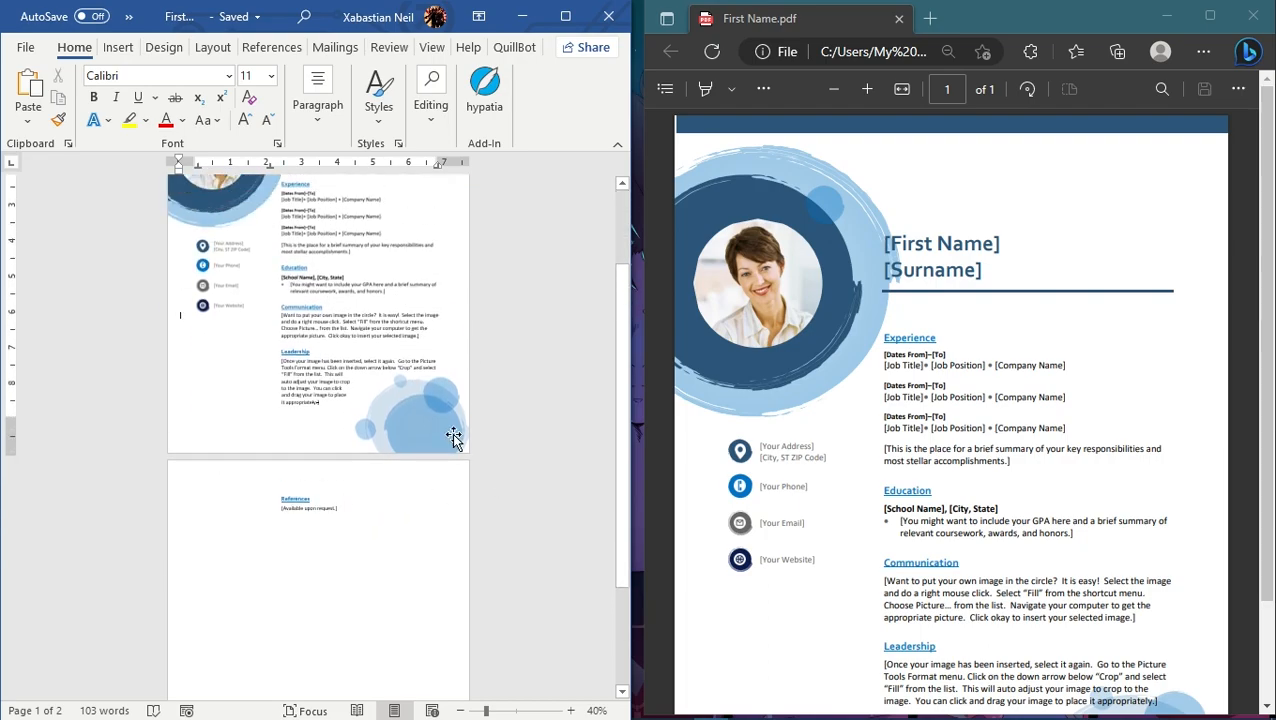
scroll(322, 362, up, 2)
scroll(259, 250, up, 2)
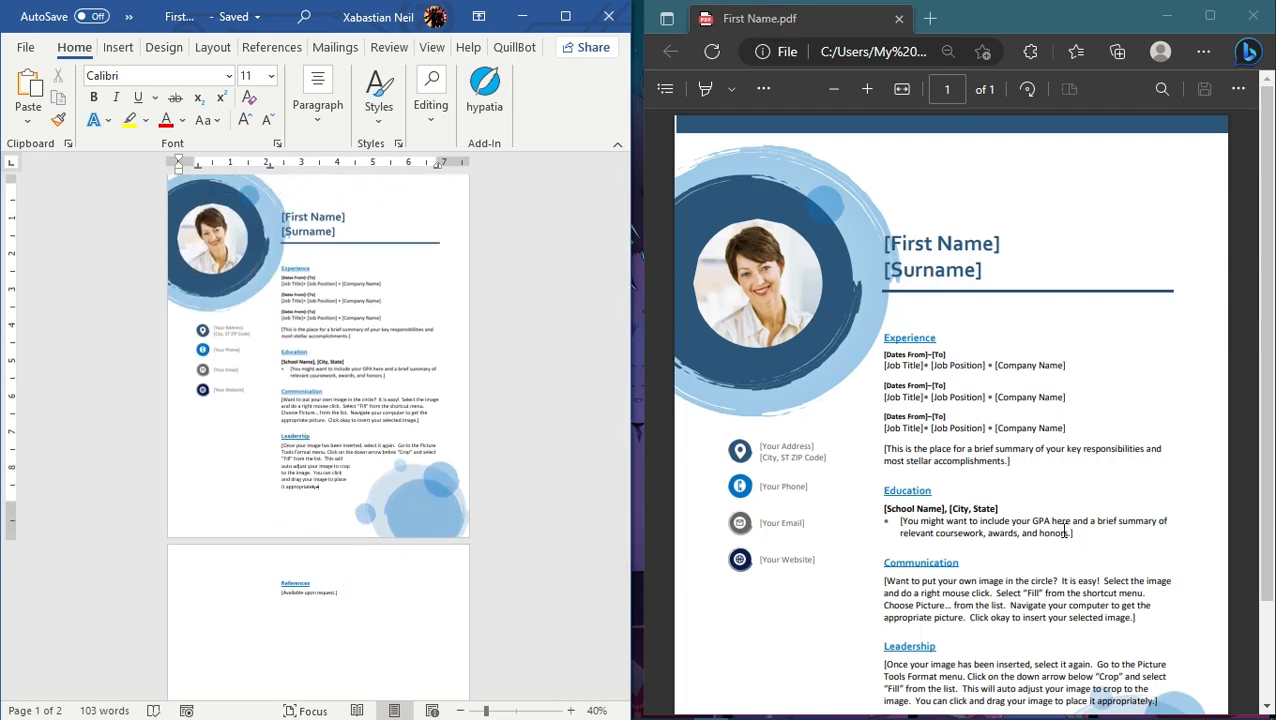
scroll(1176, 569, down, 2)
scroll(210, 348, up, 1)
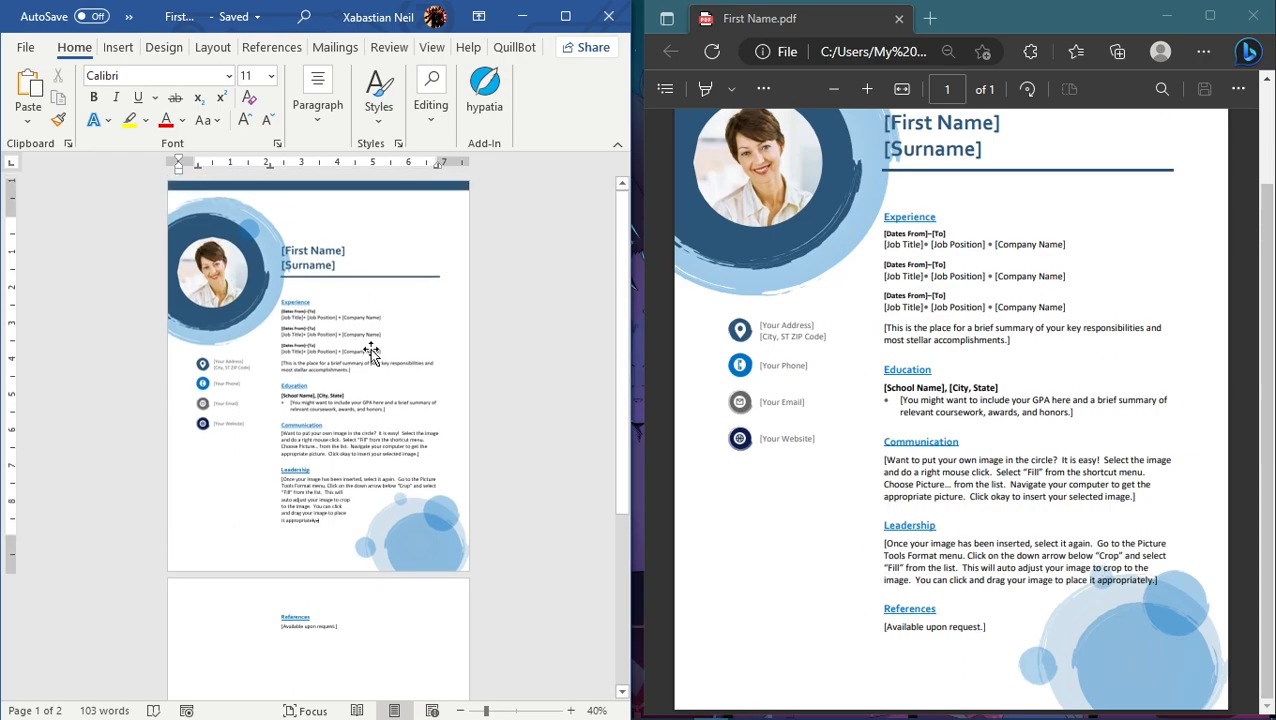
scroll(299, 322, down, 3)
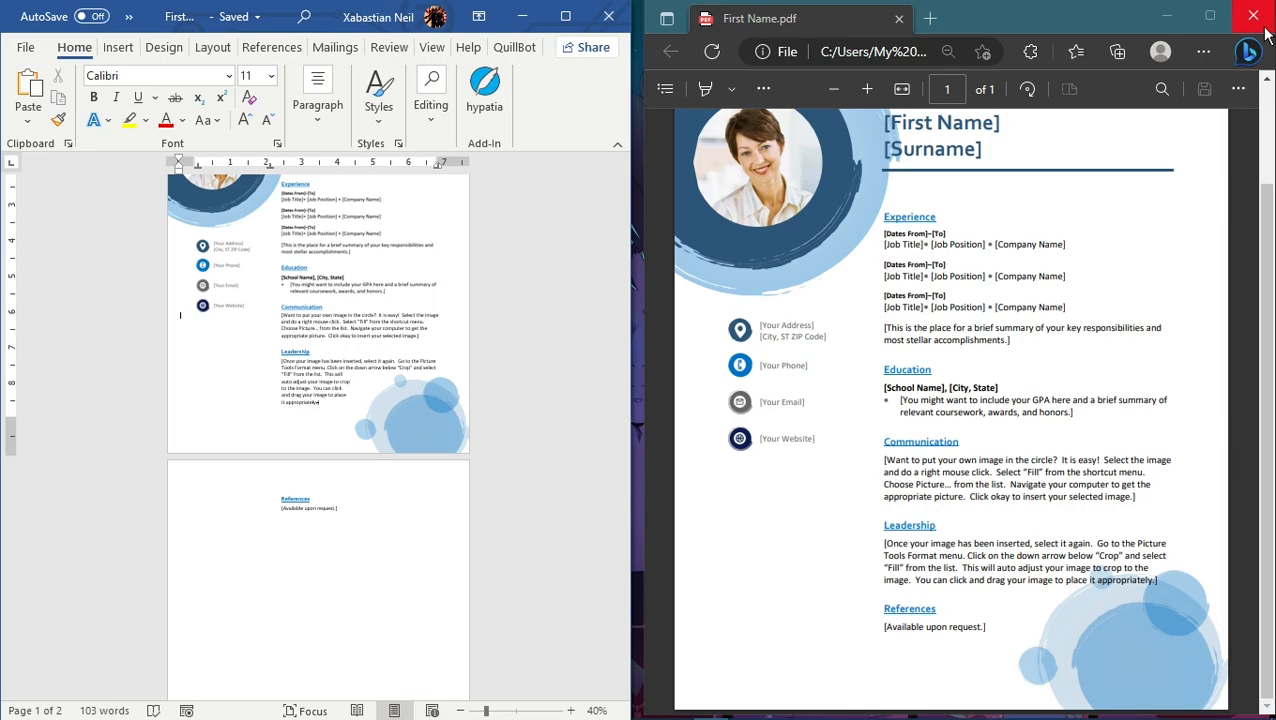
Step: Maximize the converted document's window and enlarge its view to 90%
click(566, 16)
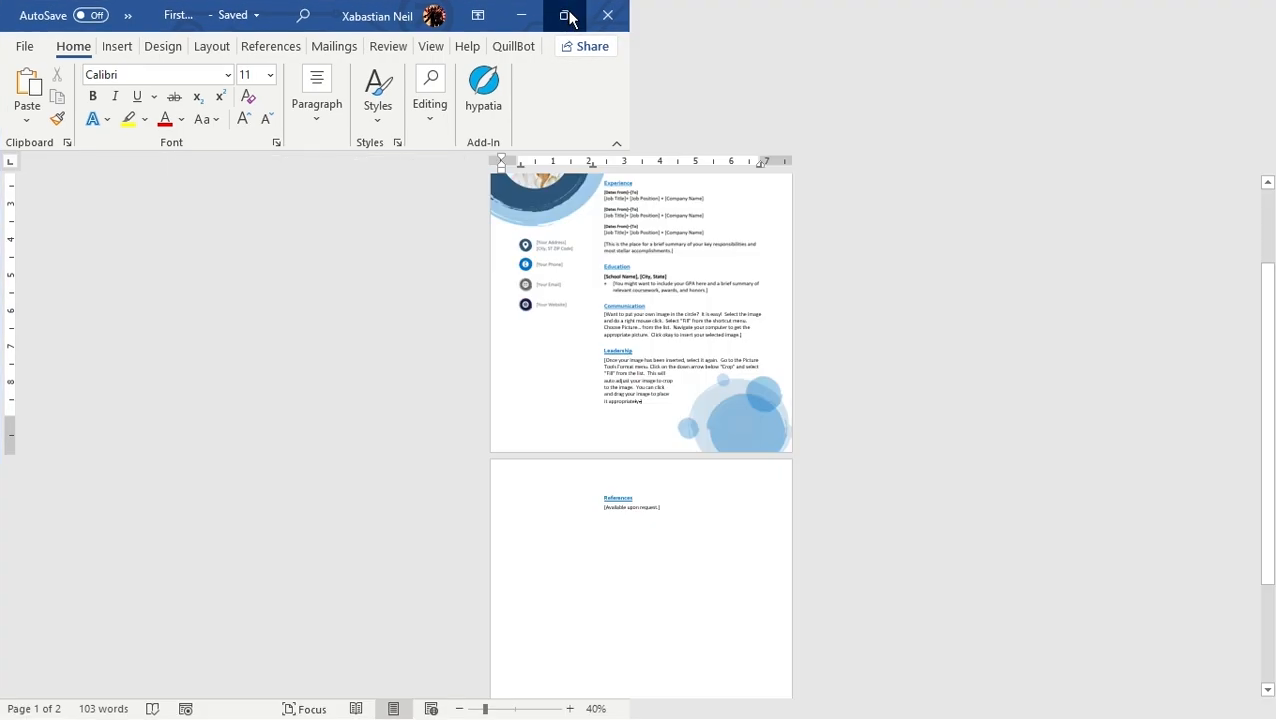
scroll(750, 352, up, 5)
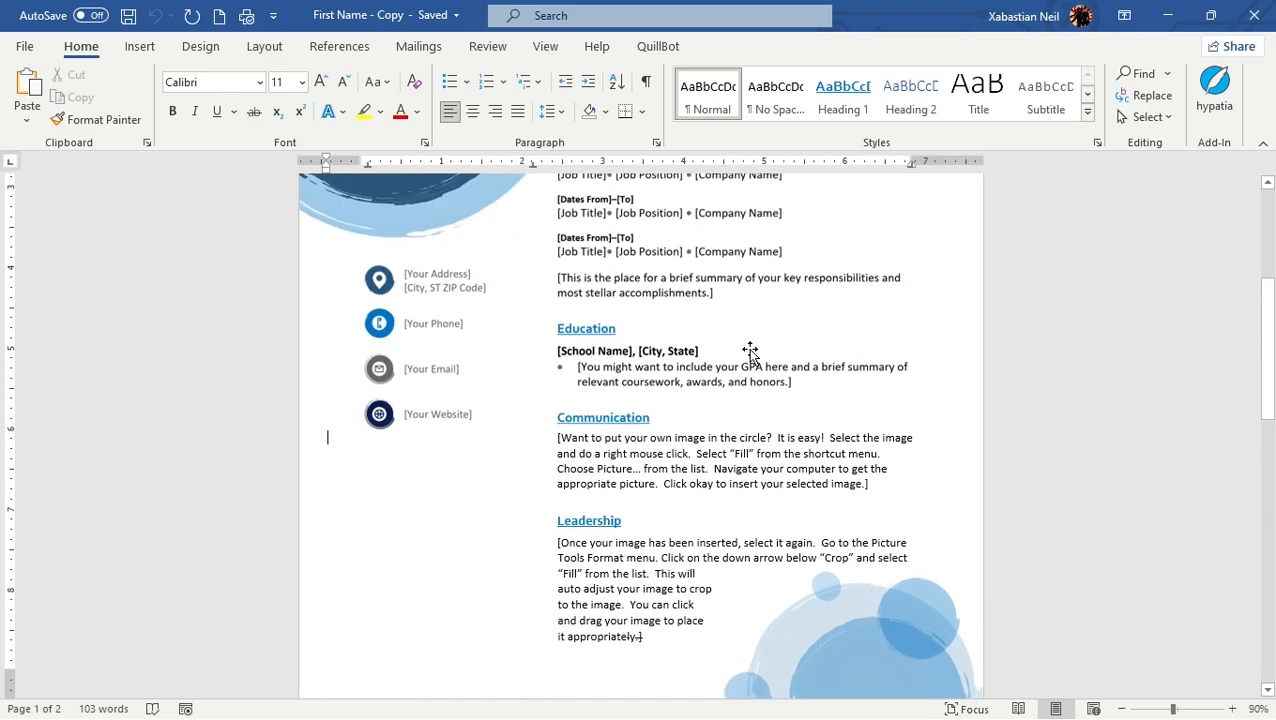
scroll(750, 352, up, 3)
scroll(740, 356, down, 3)
scroll(729, 359, up, 3)
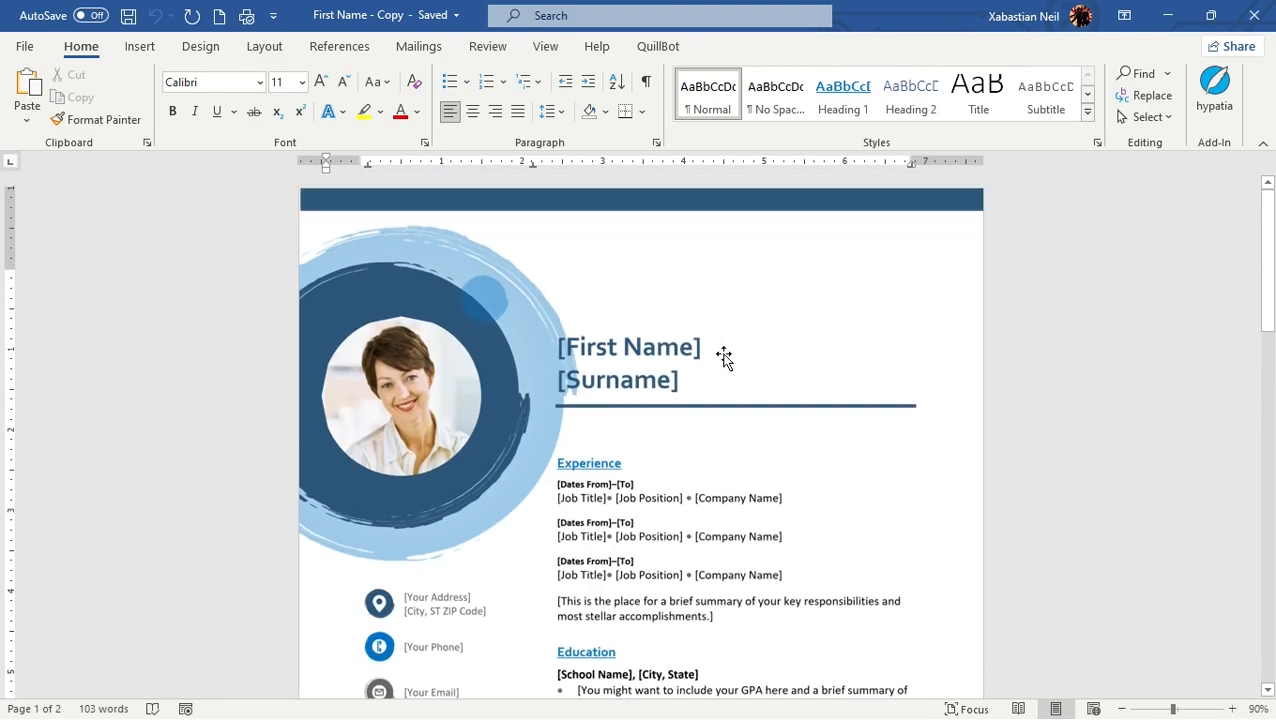
Step: Reduce the height of the picture holding the résumé's header and contact details to about 6.76"
click(731, 338)
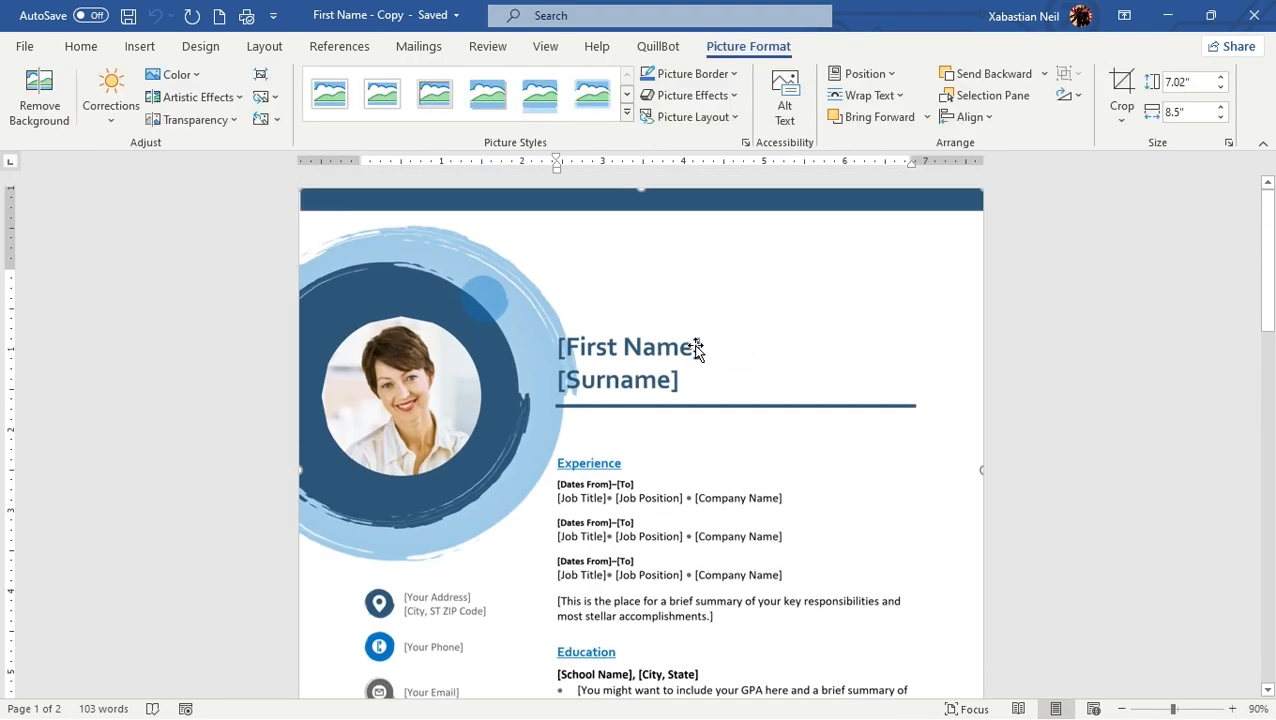
scroll(695, 424, down, 10)
scroll(698, 424, up, 6)
scroll(698, 425, up, 5)
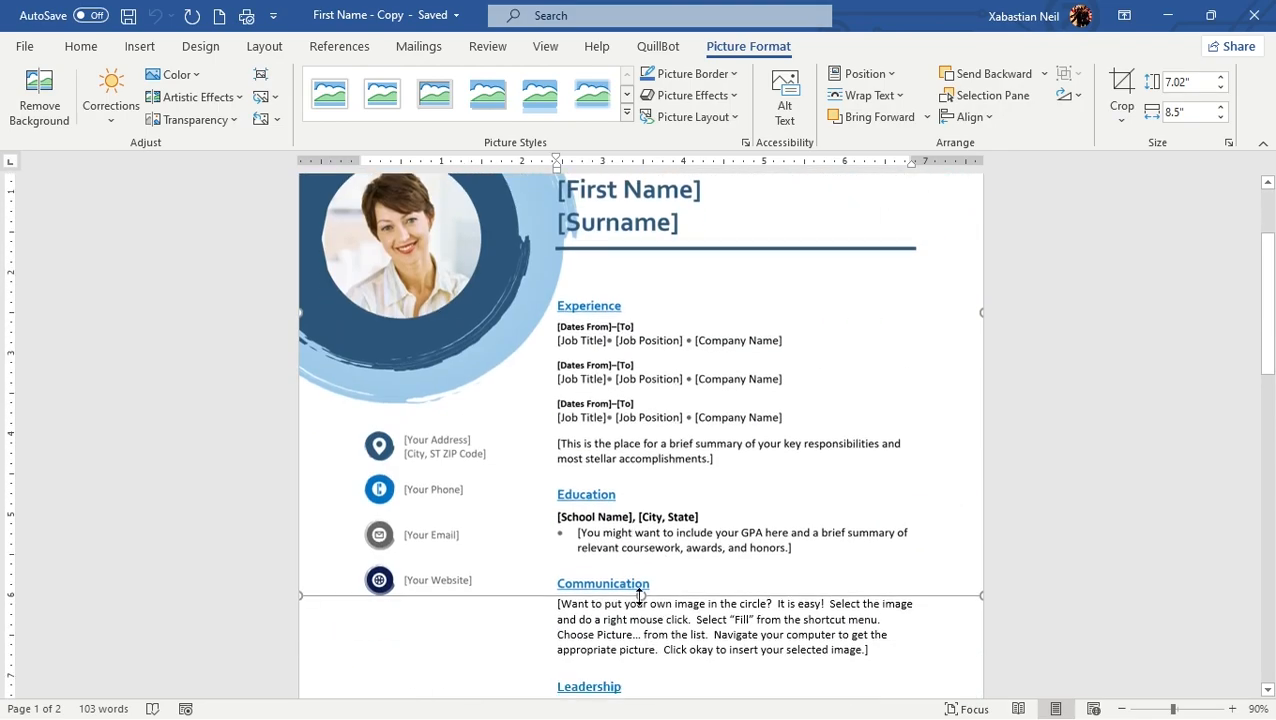
mouse_move(643, 575)
mouse_down()
mouse_move(655, 601)
mouse_move(658, 498)
mouse_move(664, 578)
mouse_up()
click(199, 515)
click(1236, 479)
scroll(994, 498, down, 20)
scroll(679, 465, up, 6)
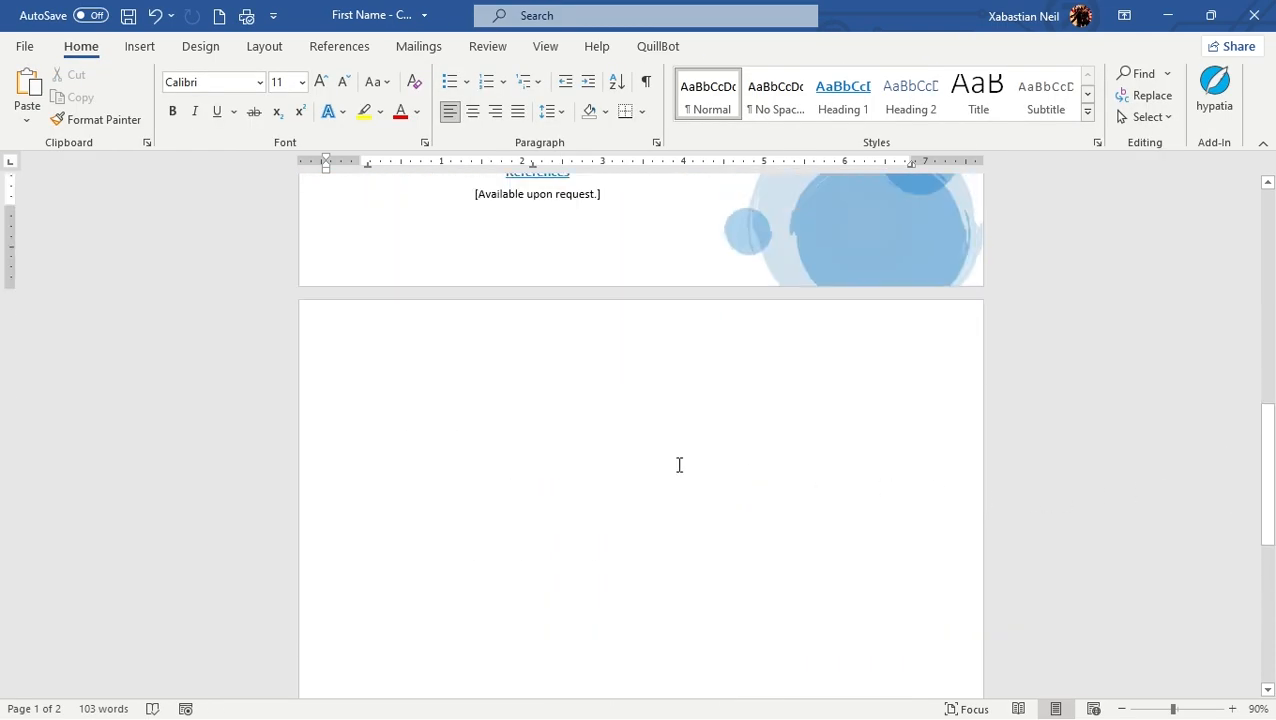
Step: Replace the text of the References heading with "Reference"
scroll(679, 465, up, 2)
right_click(533, 290)
key(Escape)
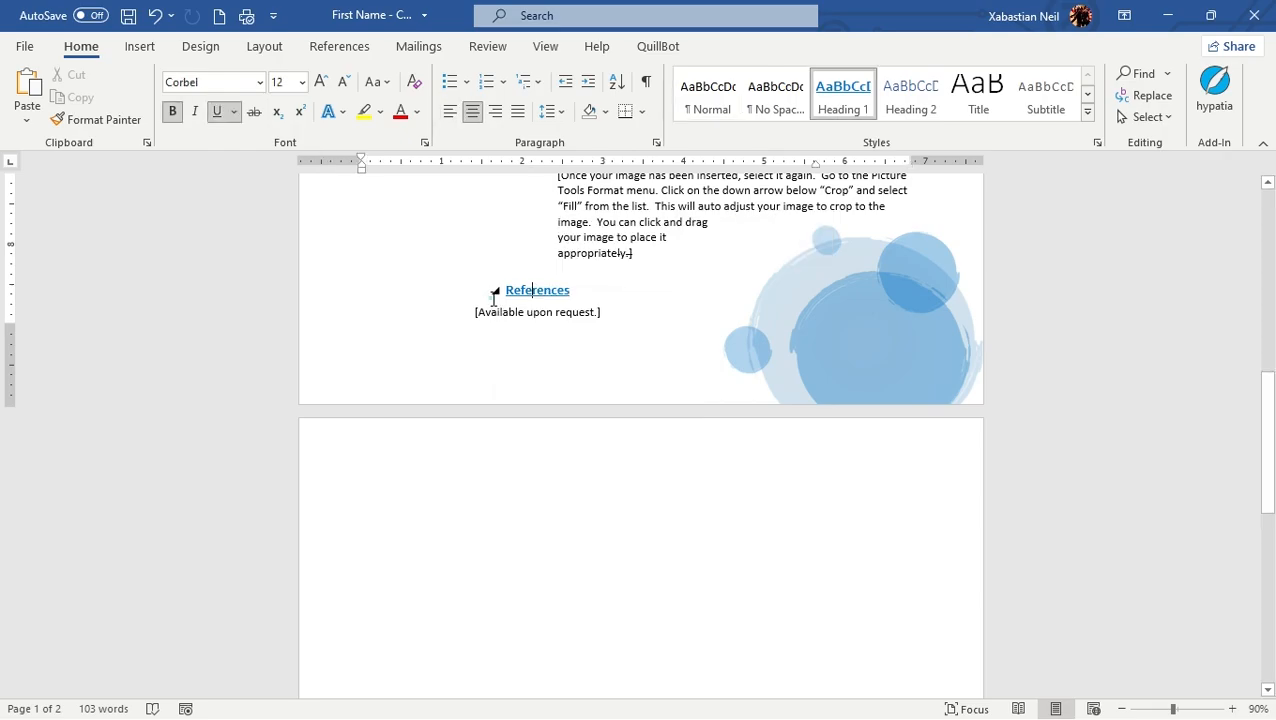
right_click(538, 291)
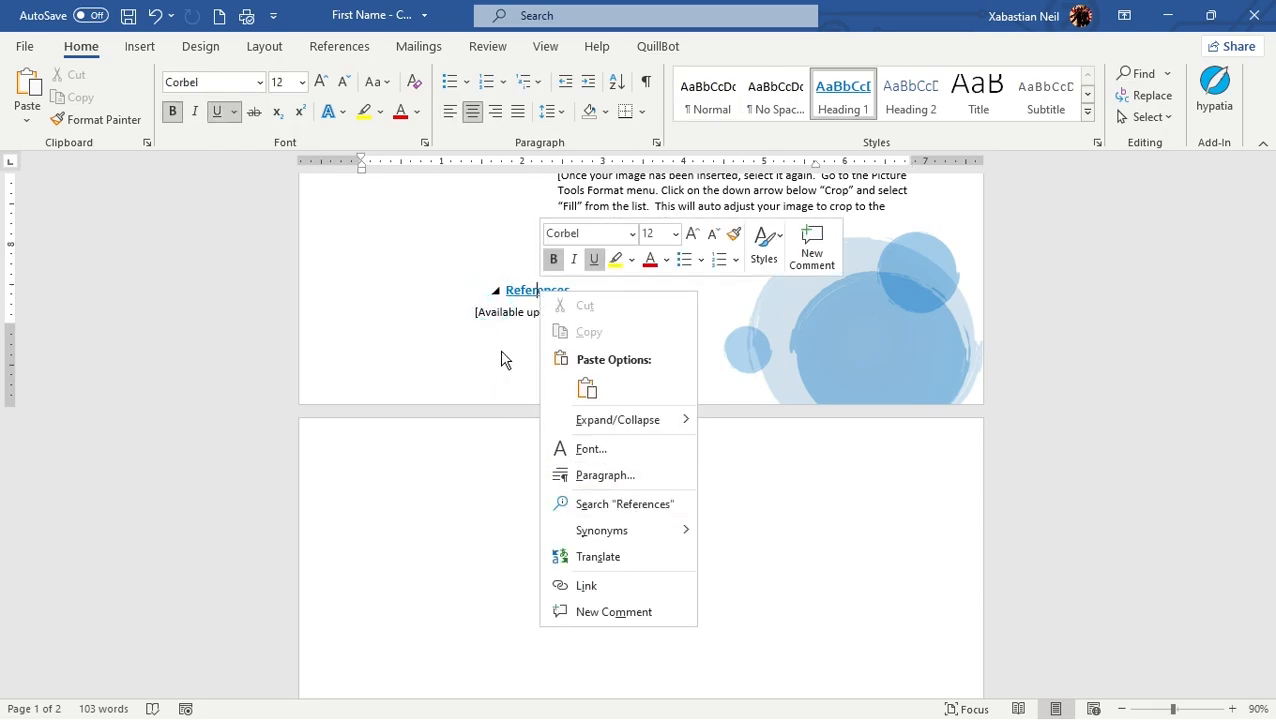
click(527, 287)
click(569, 289)
key(BackSpace)
key(BackSpace)
text(Refer)
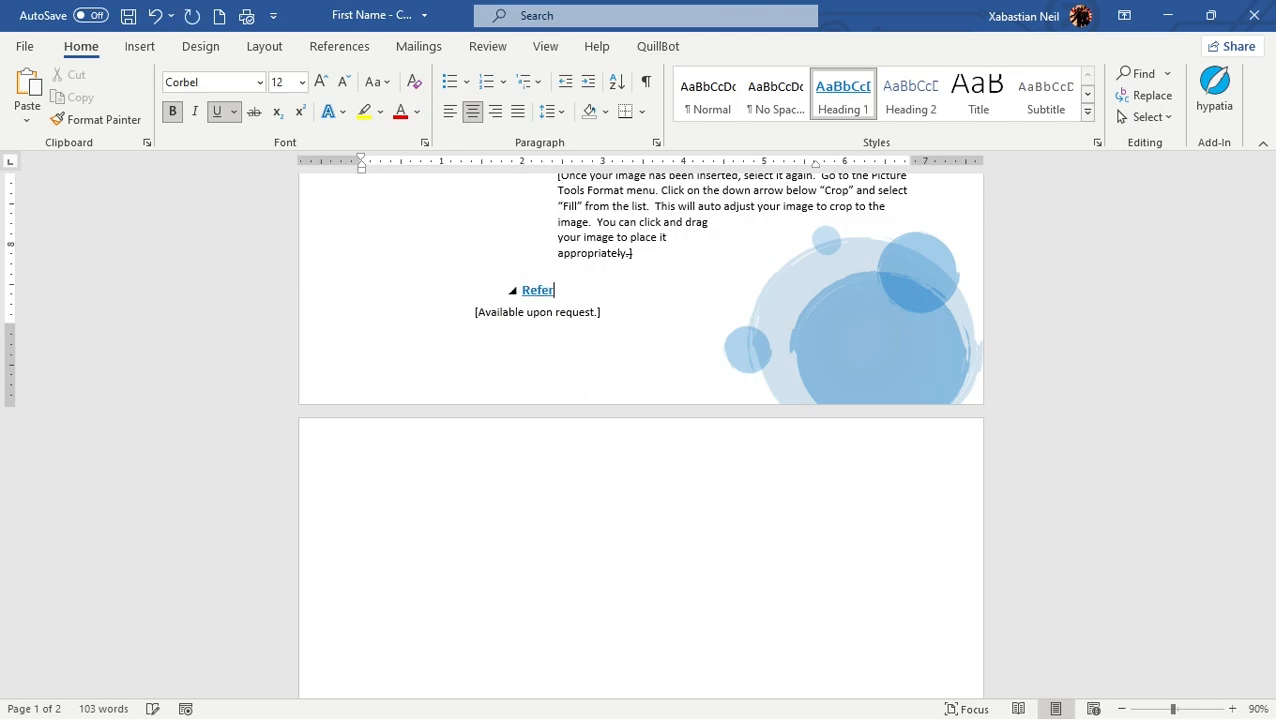
text(encve)
key(BackSpace)
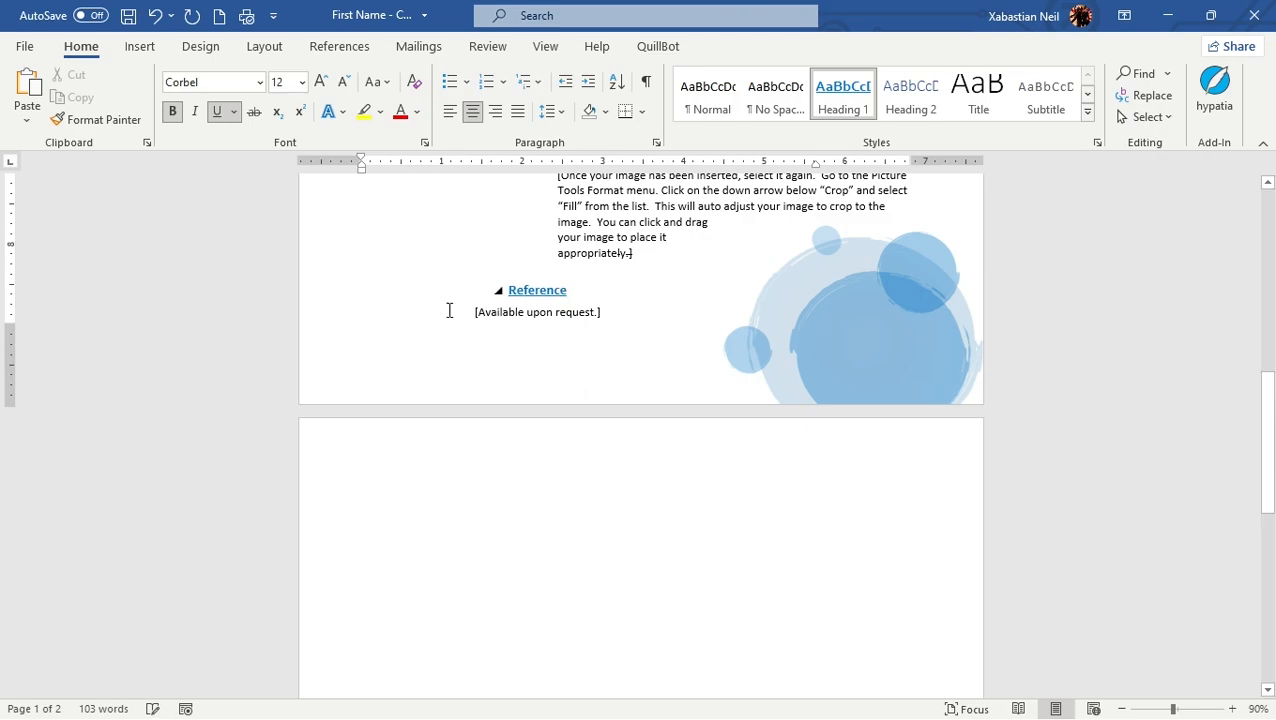
Step: Delete the Reference heading and the closing bracket after "appropriately." in the Leadership paragraph
key(shift+Left)
key(shift+Left)
key(shift+Left)
key(shift+Left)
key(shift+Left)
key(shift+Left)
key(shift+Left)
key(shift+Left)
key(shift+Left)
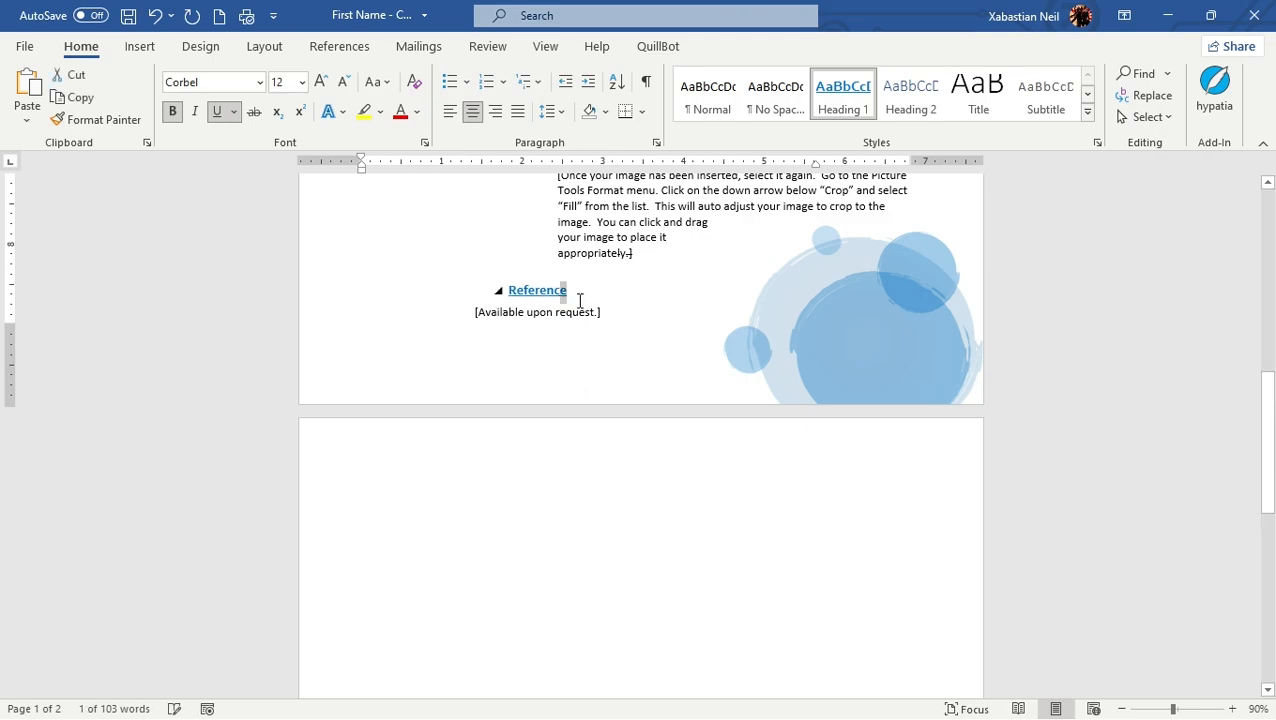
key(BackSpace)
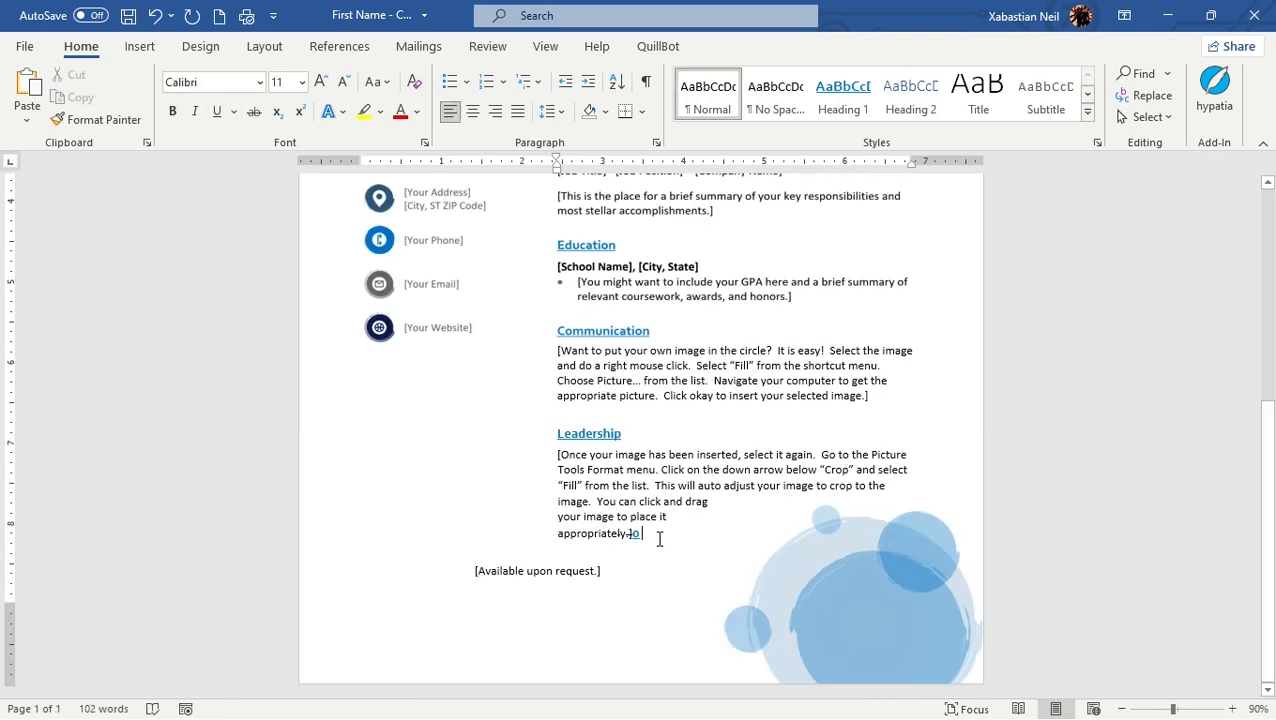
key(BackSpace)
key(BackSpace)
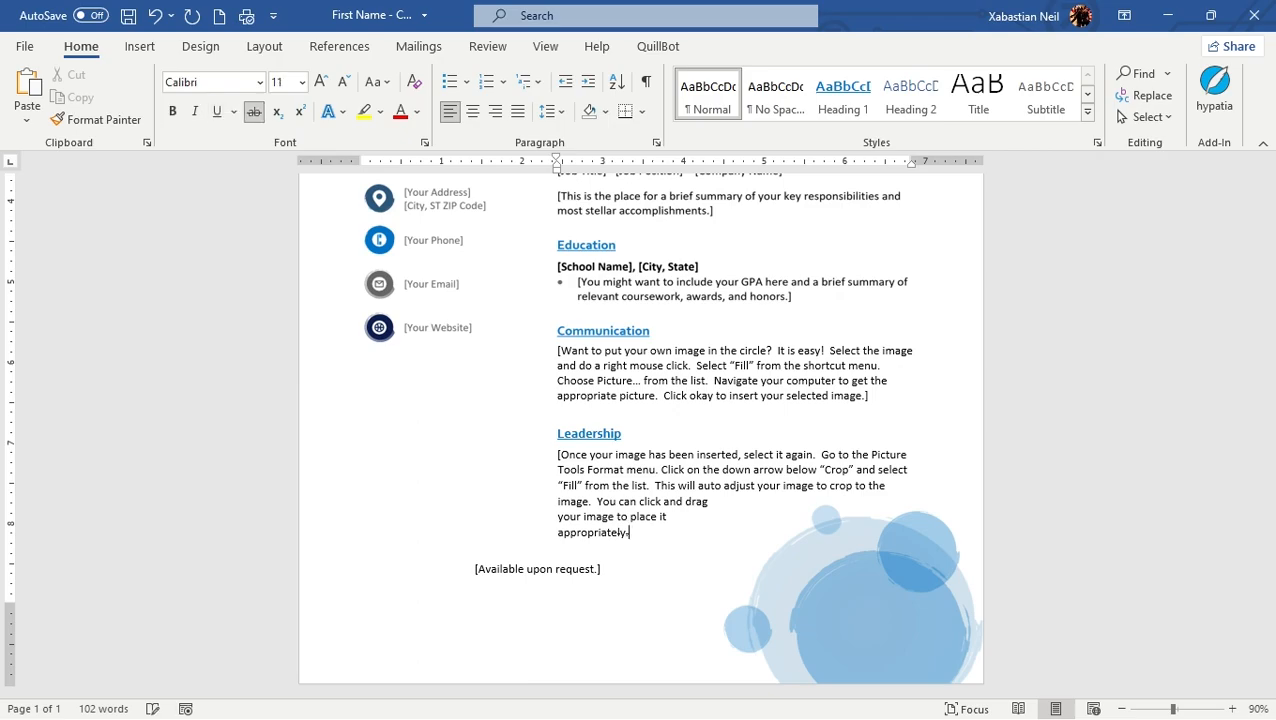
Step: Review the edited résumé page and check which content belongs to the header picture and which is editable text
scroll(986, 604, up, 3)
scroll(745, 514, down, 3)
scroll(783, 505, up, 3)
scroll(785, 503, up, 3)
scroll(640, 476, down, 4)
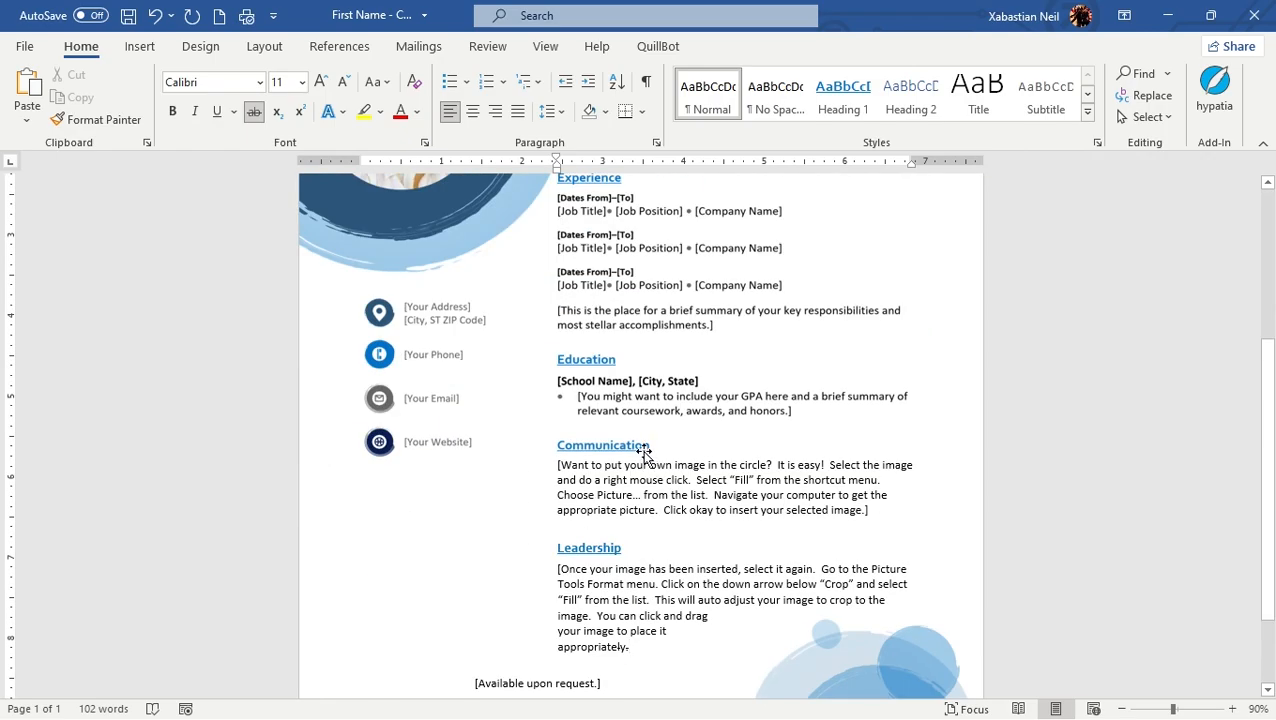
click(645, 457)
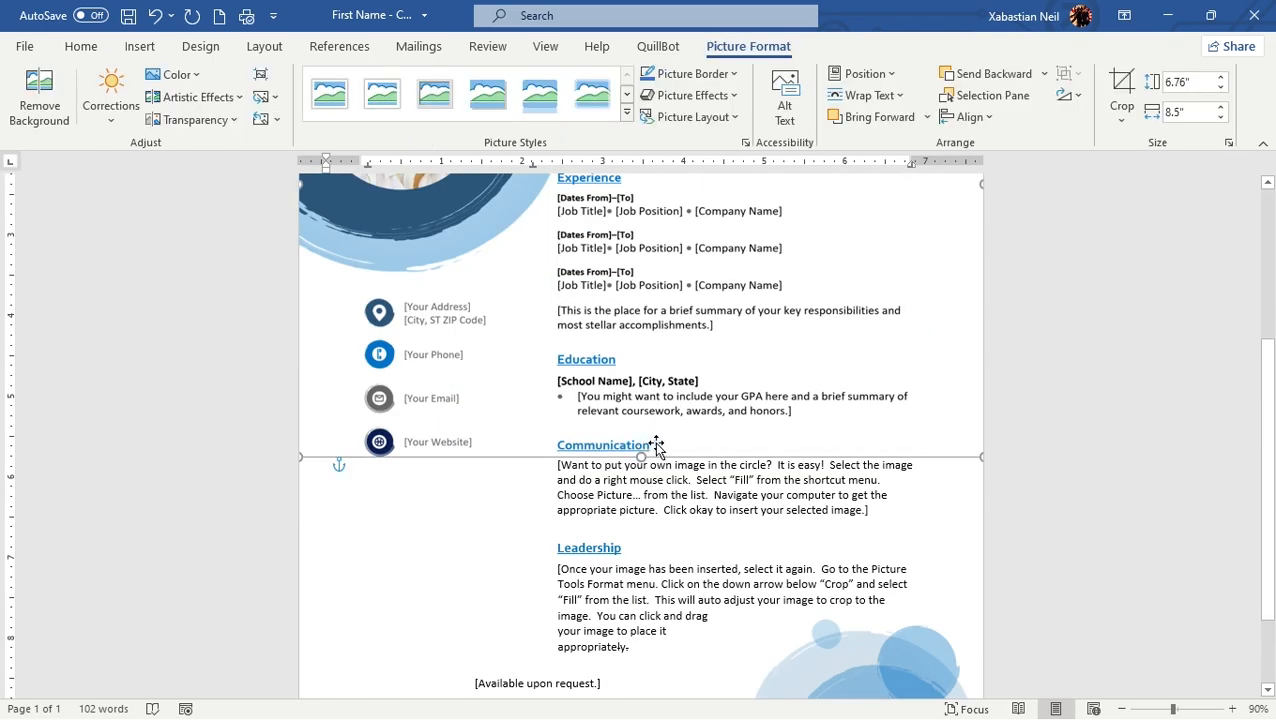
click(655, 512)
click(439, 417)
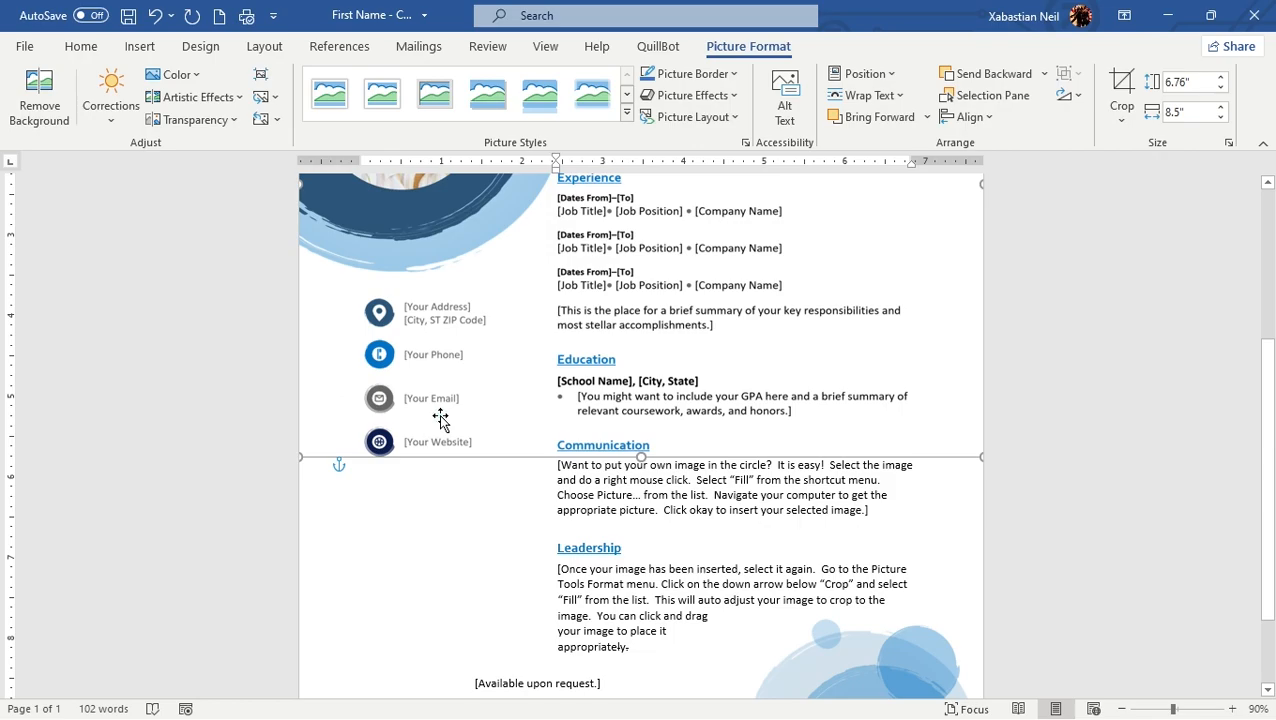
scroll(484, 392, up, 3)
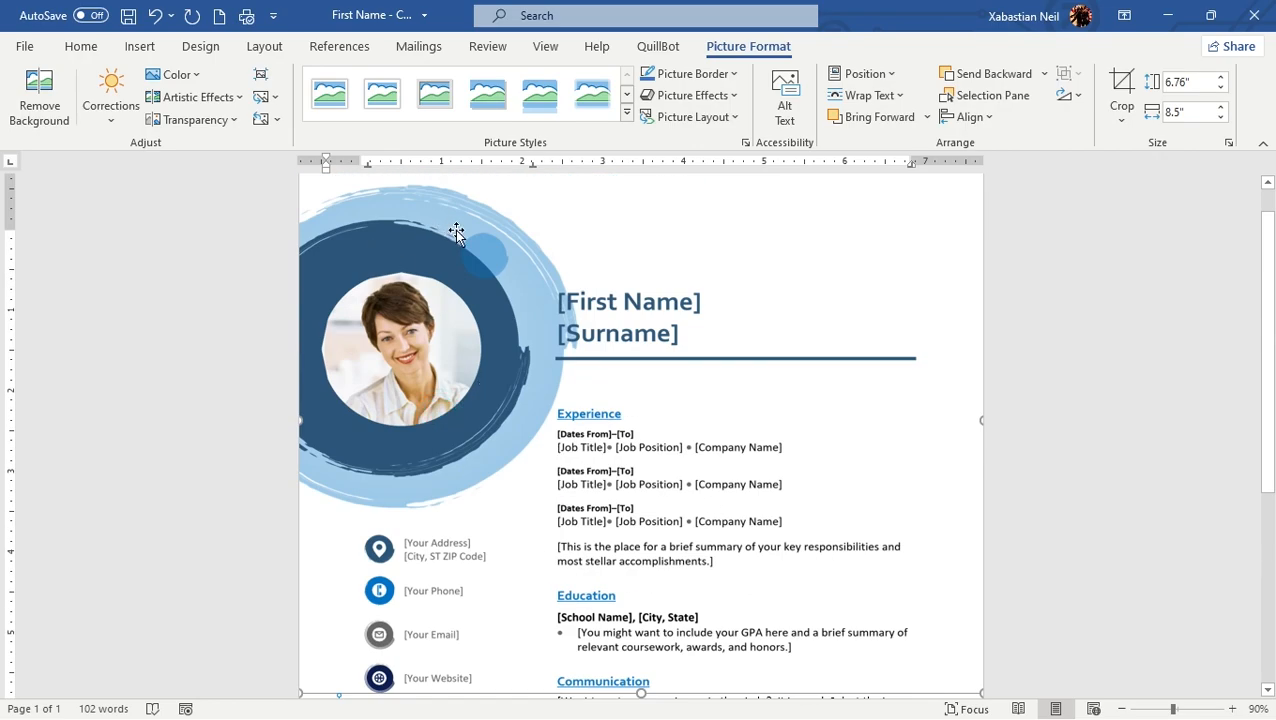
scroll(627, 313, up, 1)
scroll(627, 313, down, 8)
scroll(631, 318, up, 4)
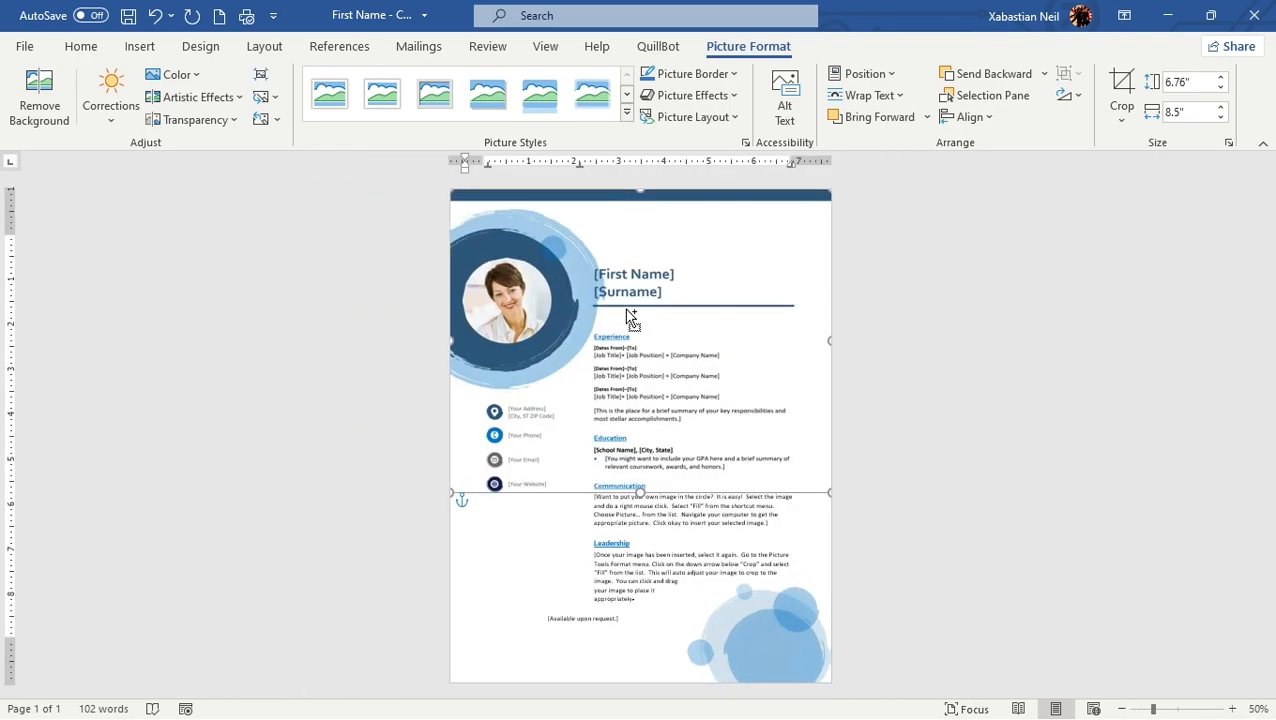
Step: Retype the struck-through ending of "appropriately." in the Leadership paragraph so it has no strikethrough
scroll(631, 318, down, 3)
scroll(628, 310, up, 2)
drag(643, 244, 655, 240)
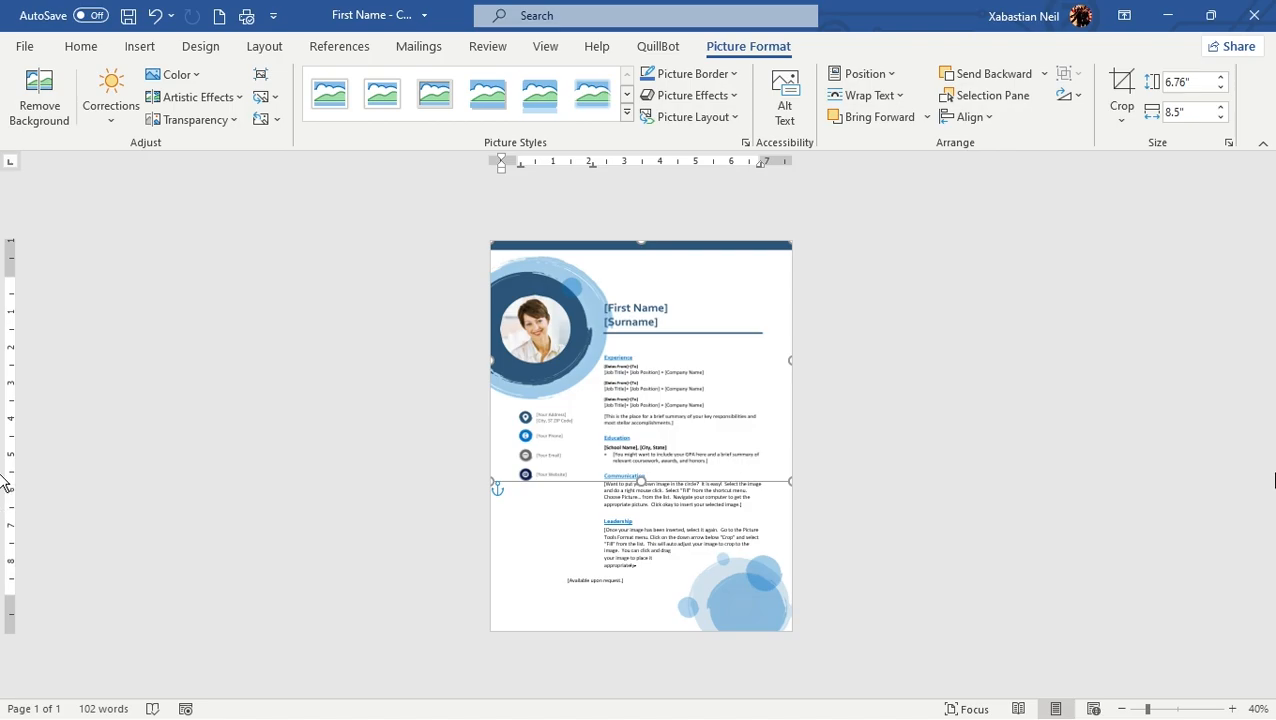
click(626, 543)
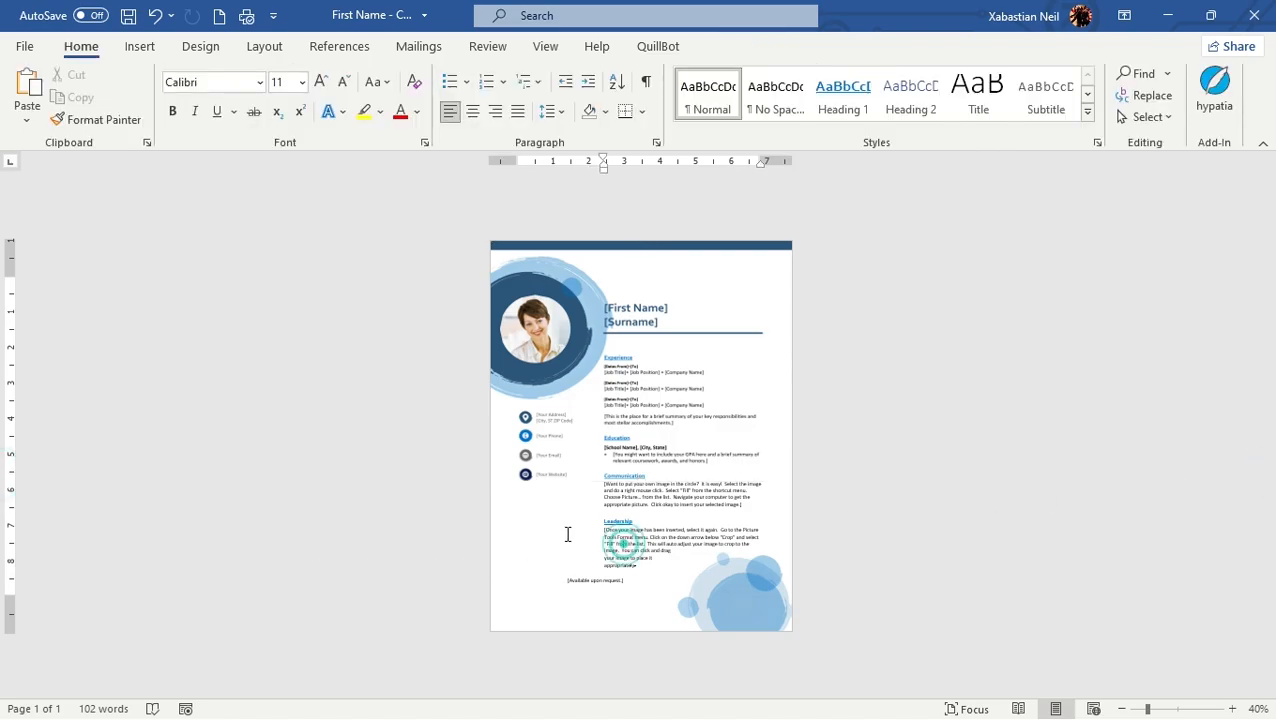
ctrl+scroll(628, 590, up, 8)
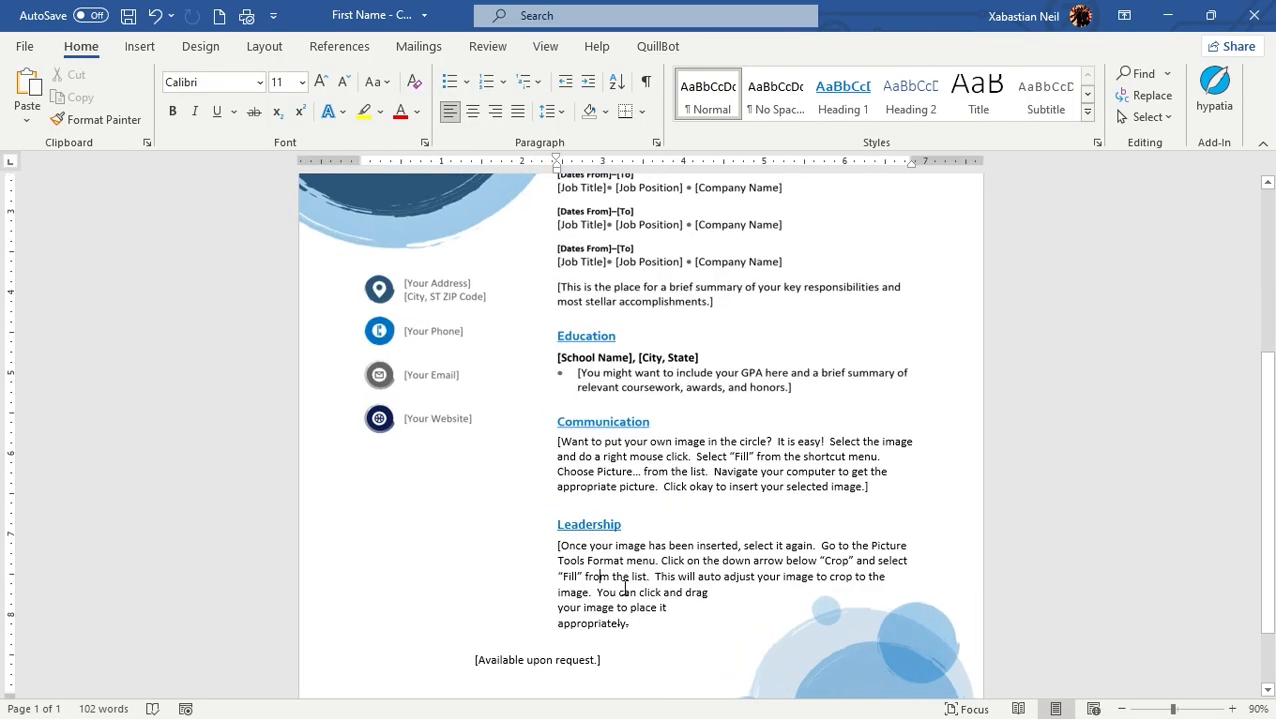
ctrl+scroll(627, 590, down, 1)
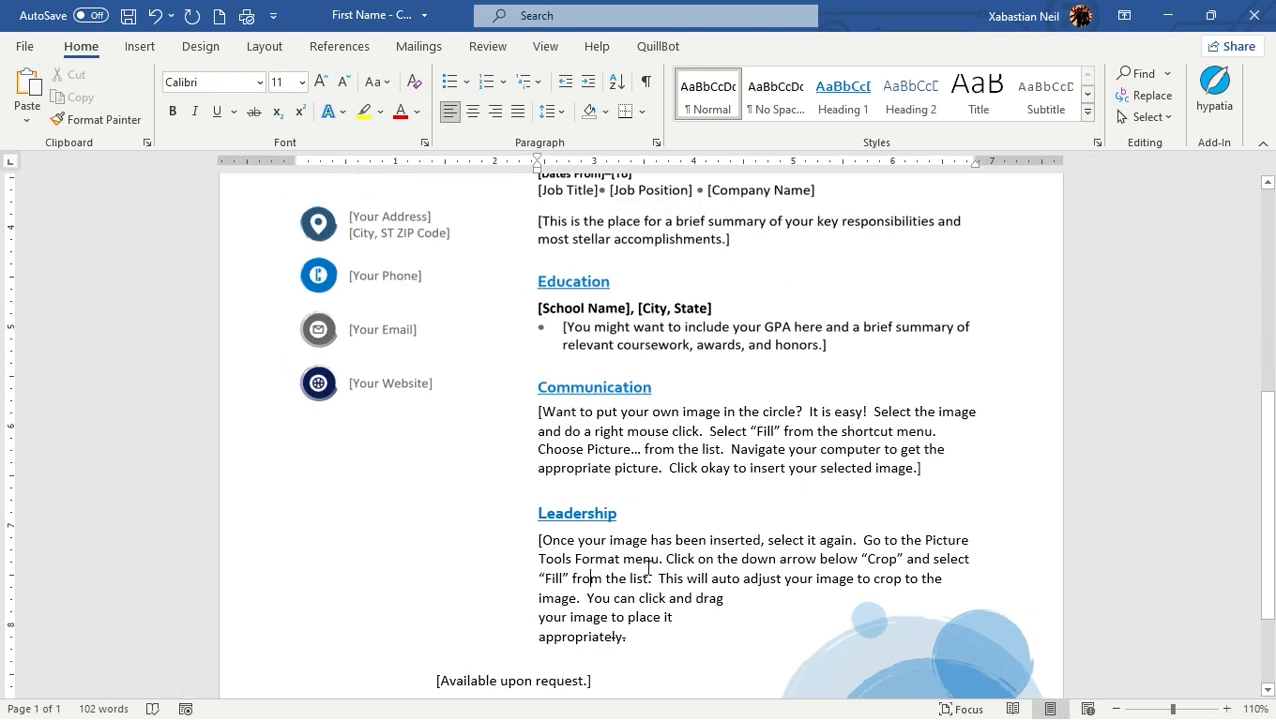
click(657, 646)
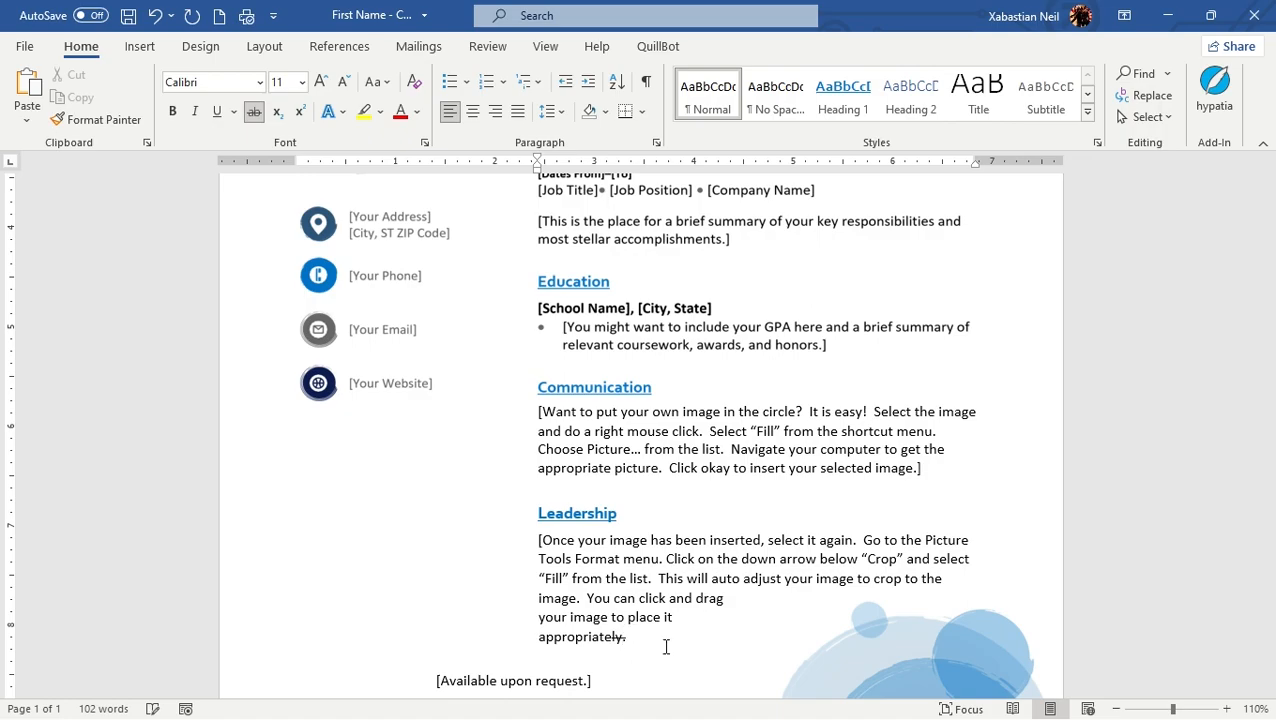
key(BackSpace)
key(BackSpace)
text(.)
Step: Delete the closing bracket at the end of the Communication paragraph
scroll(958, 566, up, 1)
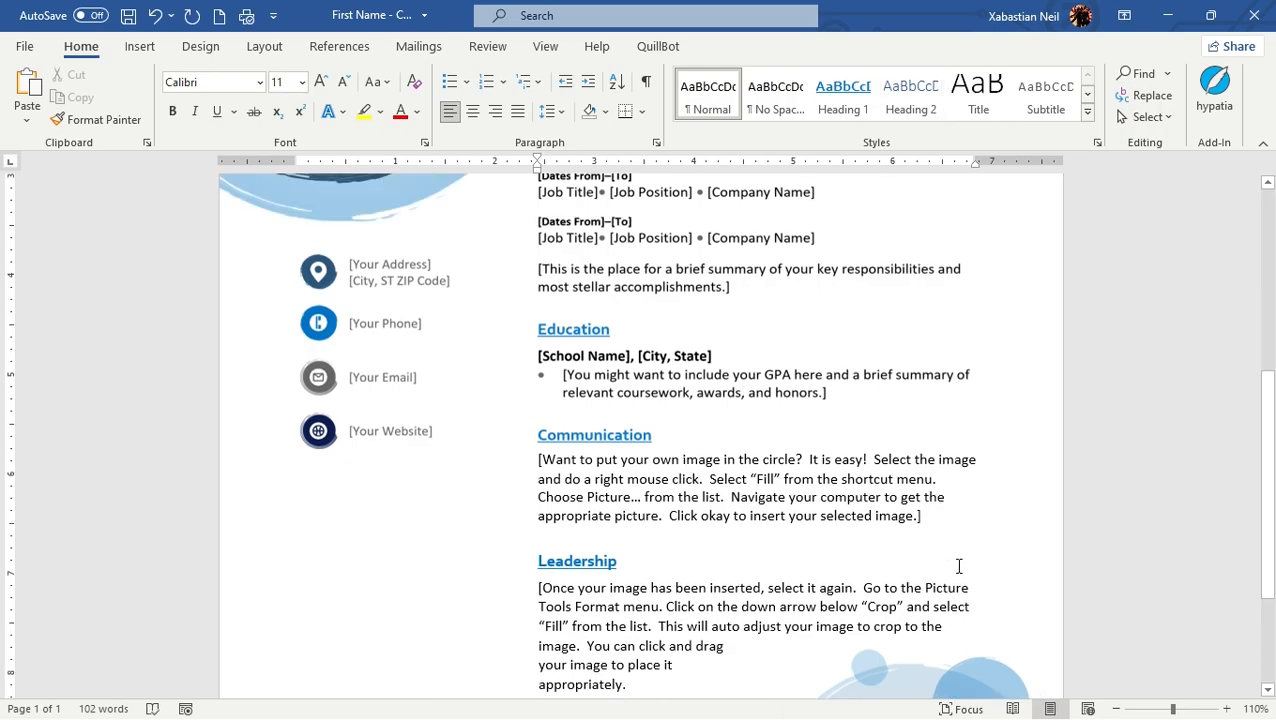
key(BackSpace)
scroll(590, 427, up, 4)
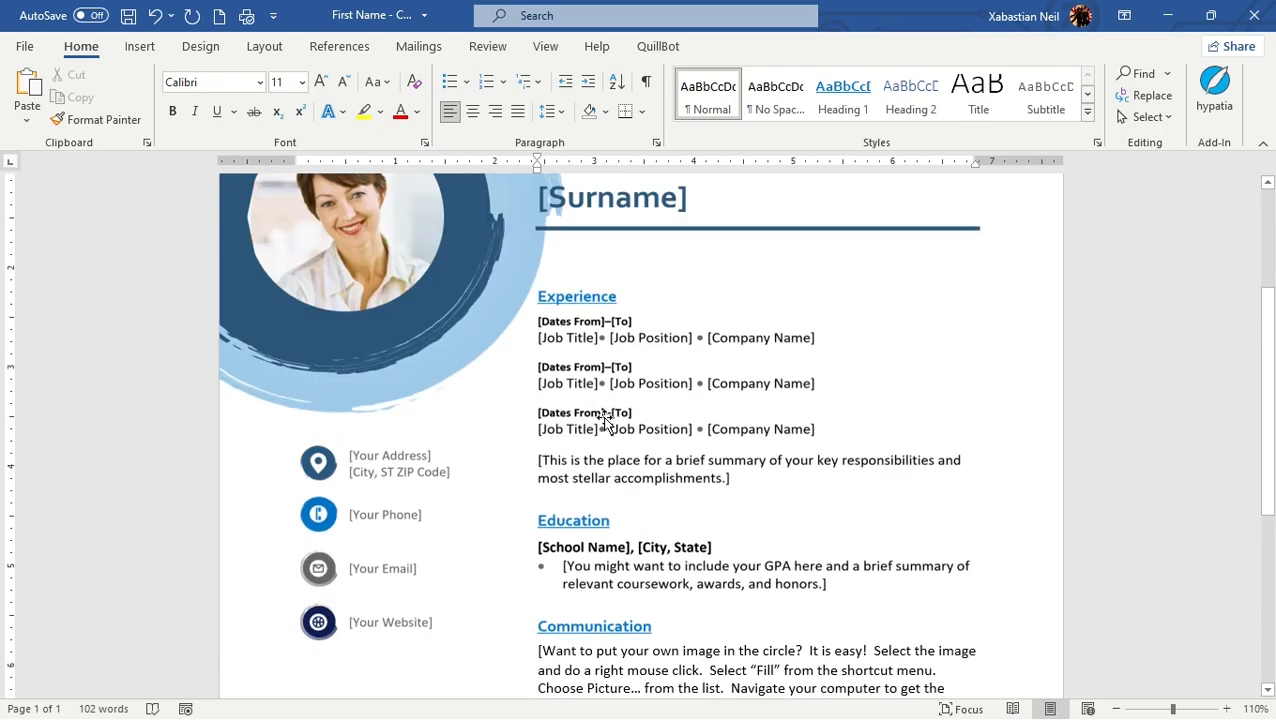
Step: Delete the "[Available upon request.]" line below the Leadership section
scroll(399, 367, up, 4)
scroll(475, 348, down, 12)
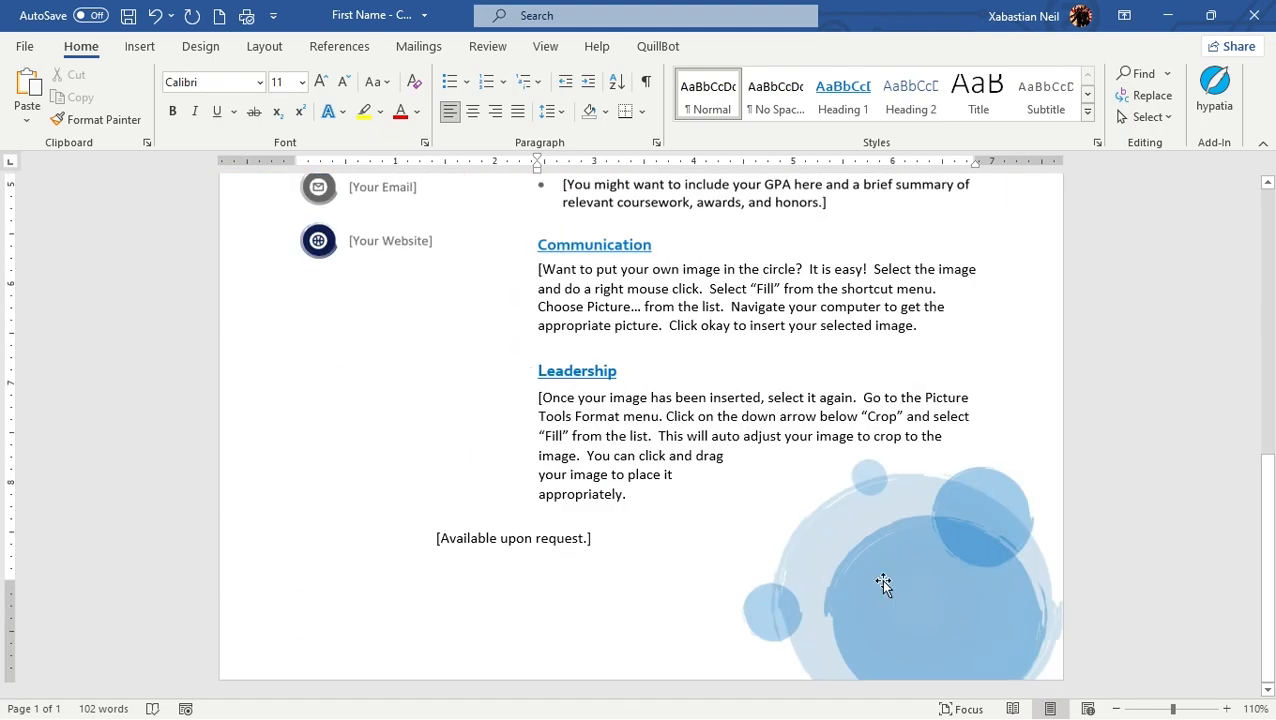
drag(615, 530, 222, 549)
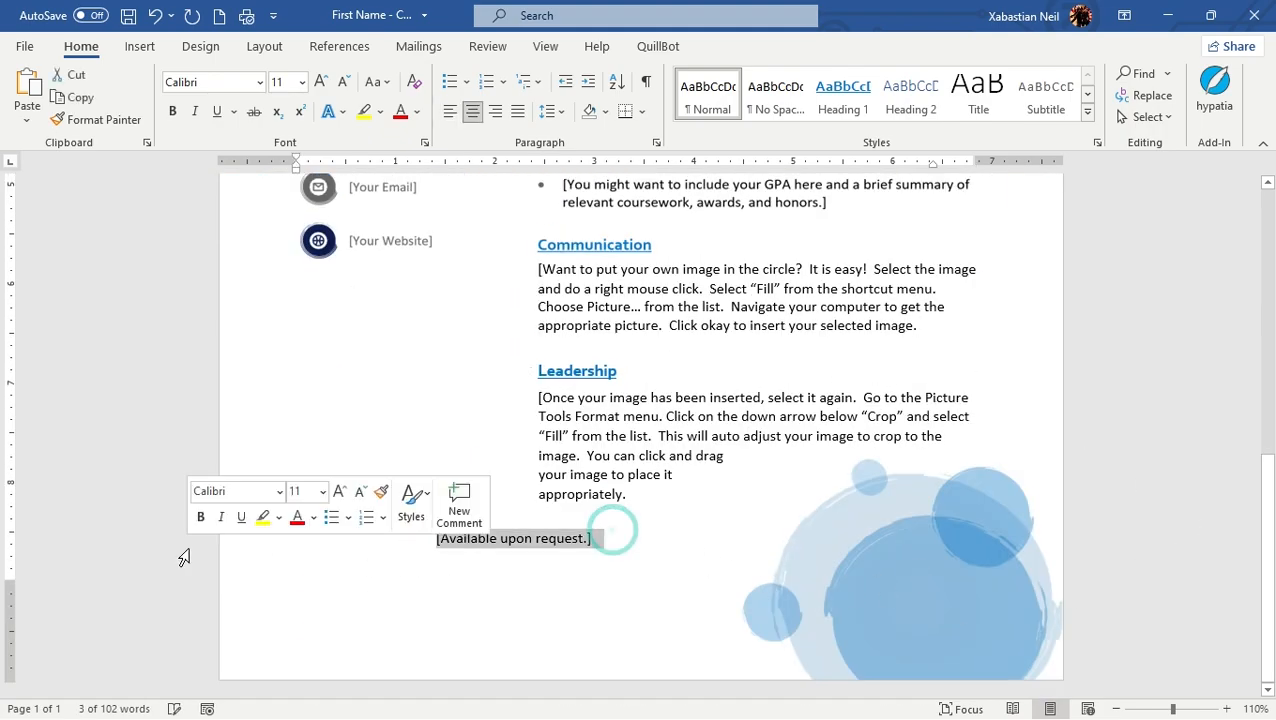
key(BackSpace)
ctrl+scroll(380, 525, down, 6)
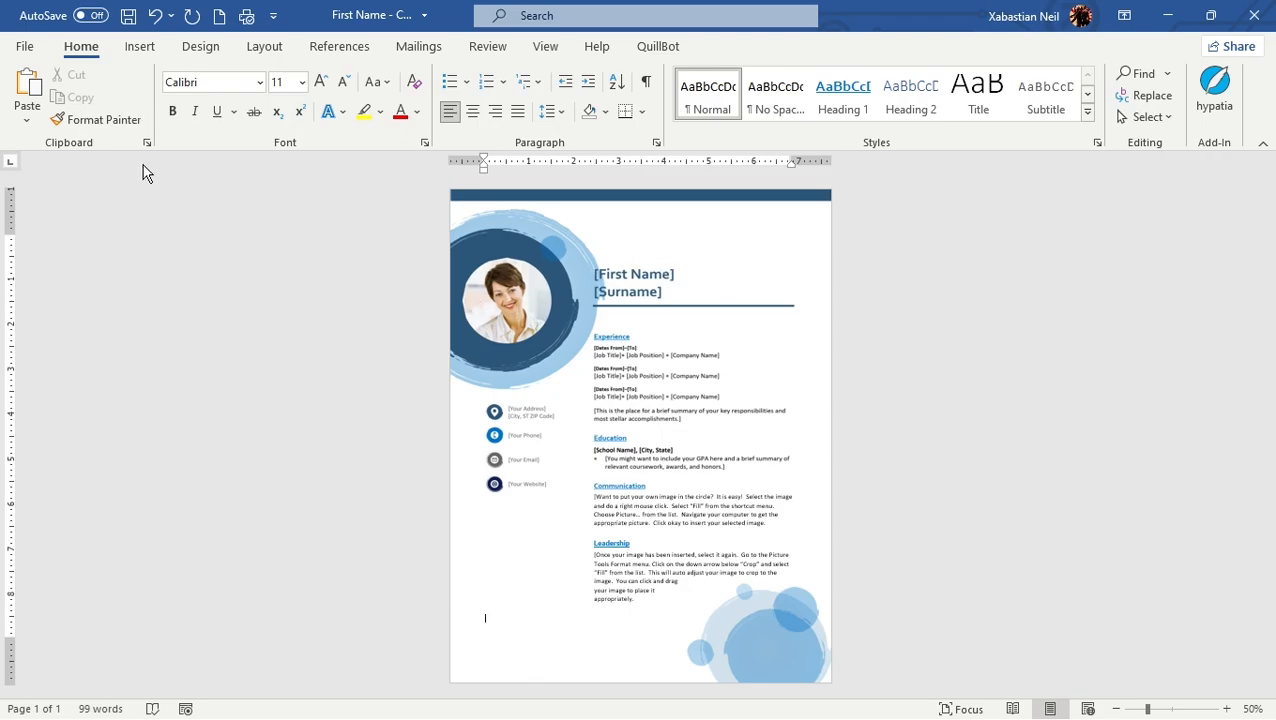
Step: Open the YN PDF from the desktop in Word as an editable document and maximize its window
click(26, 47)
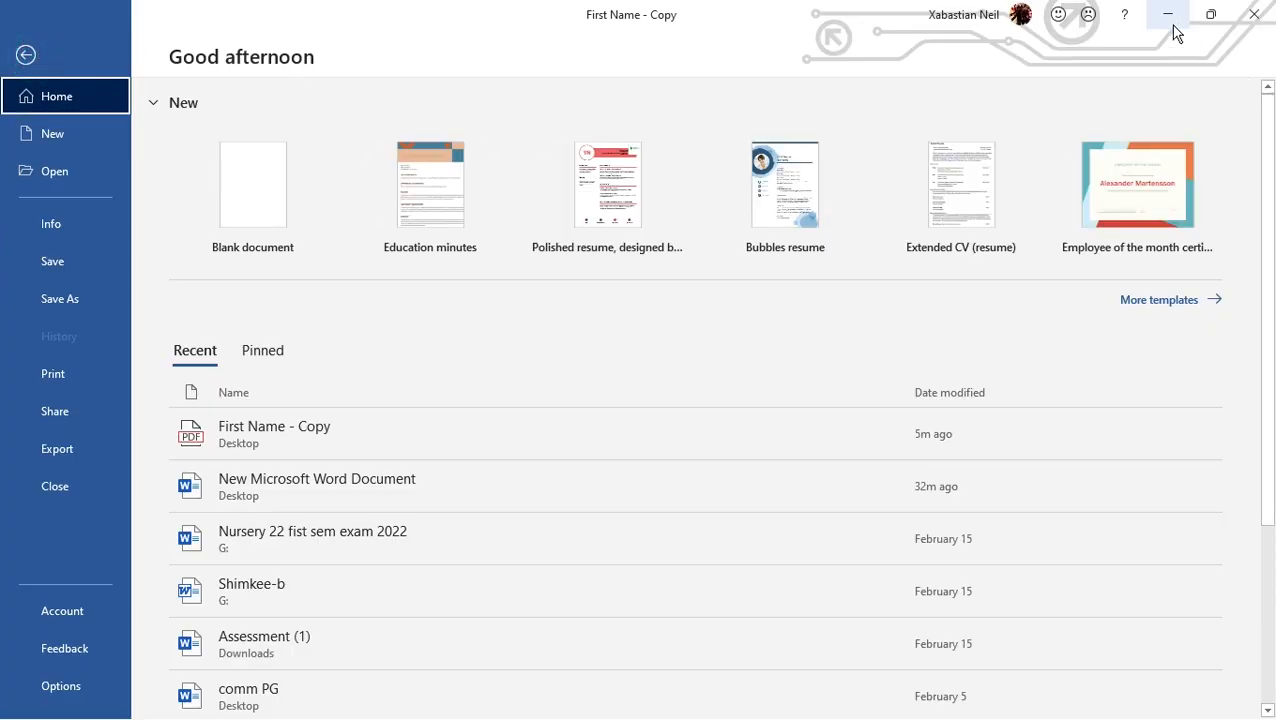
click(1210, 15)
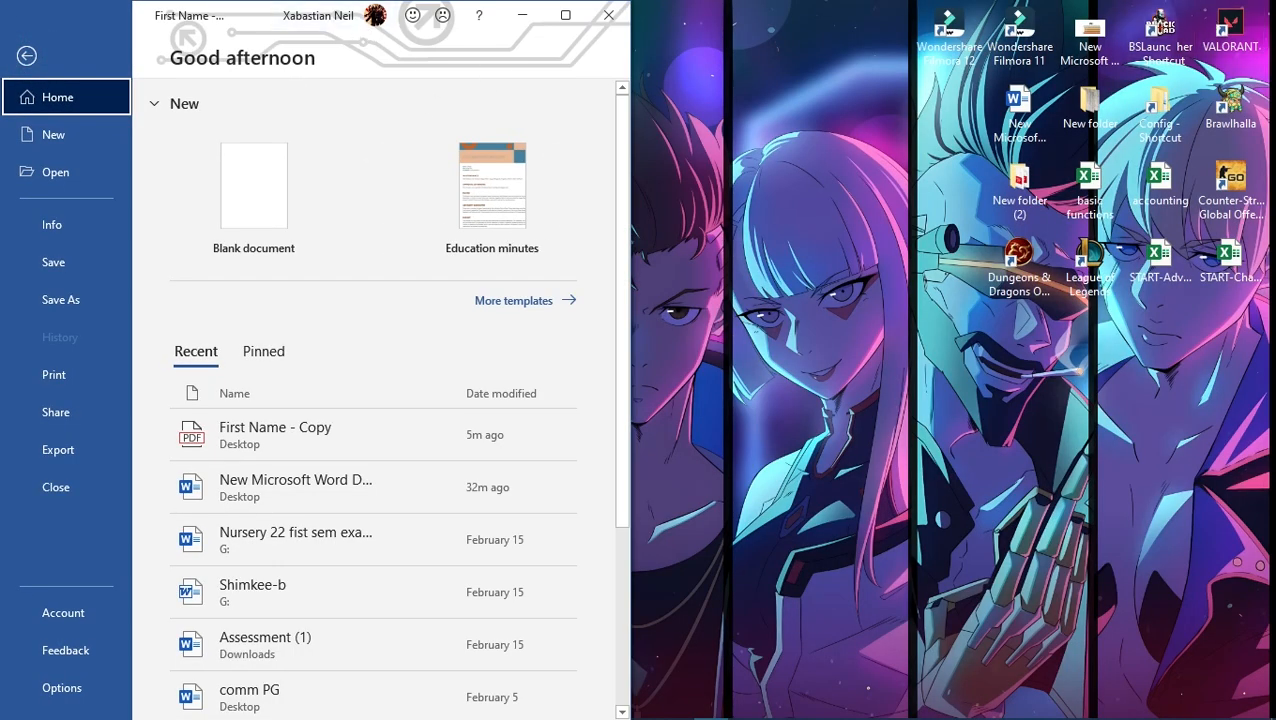
drag(247, 9, 911, 4)
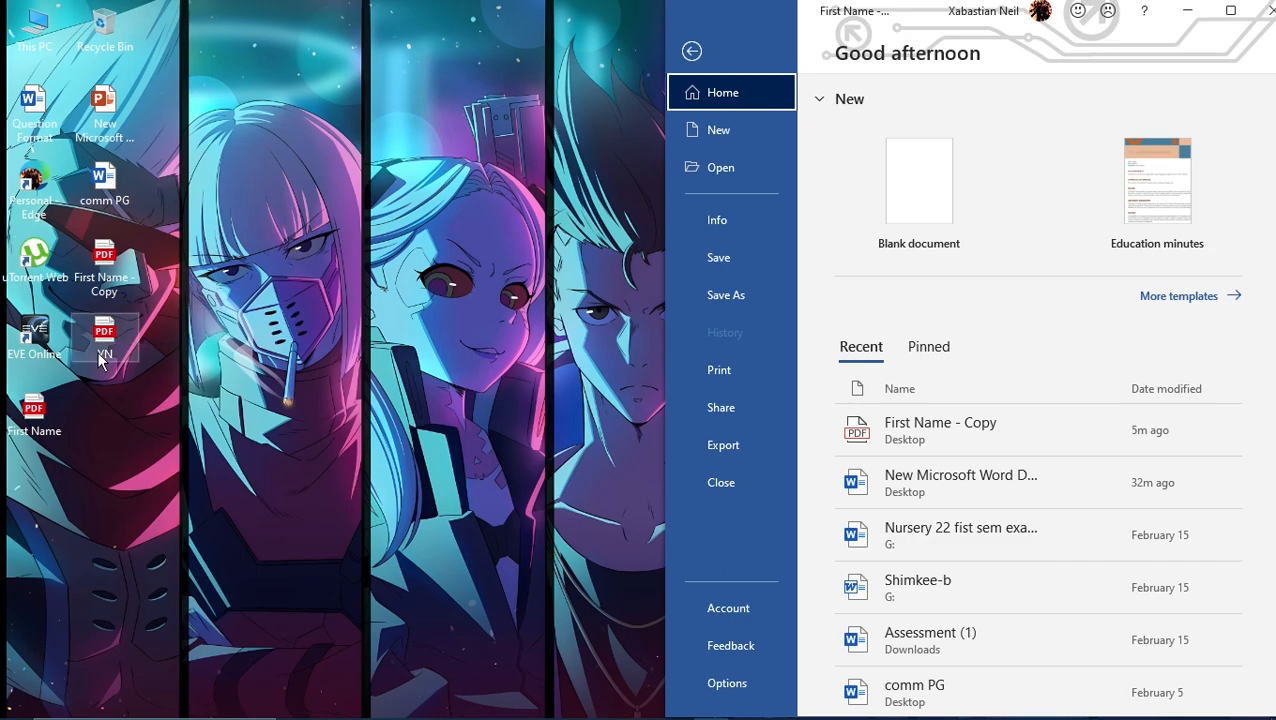
drag(112, 342, 862, 430)
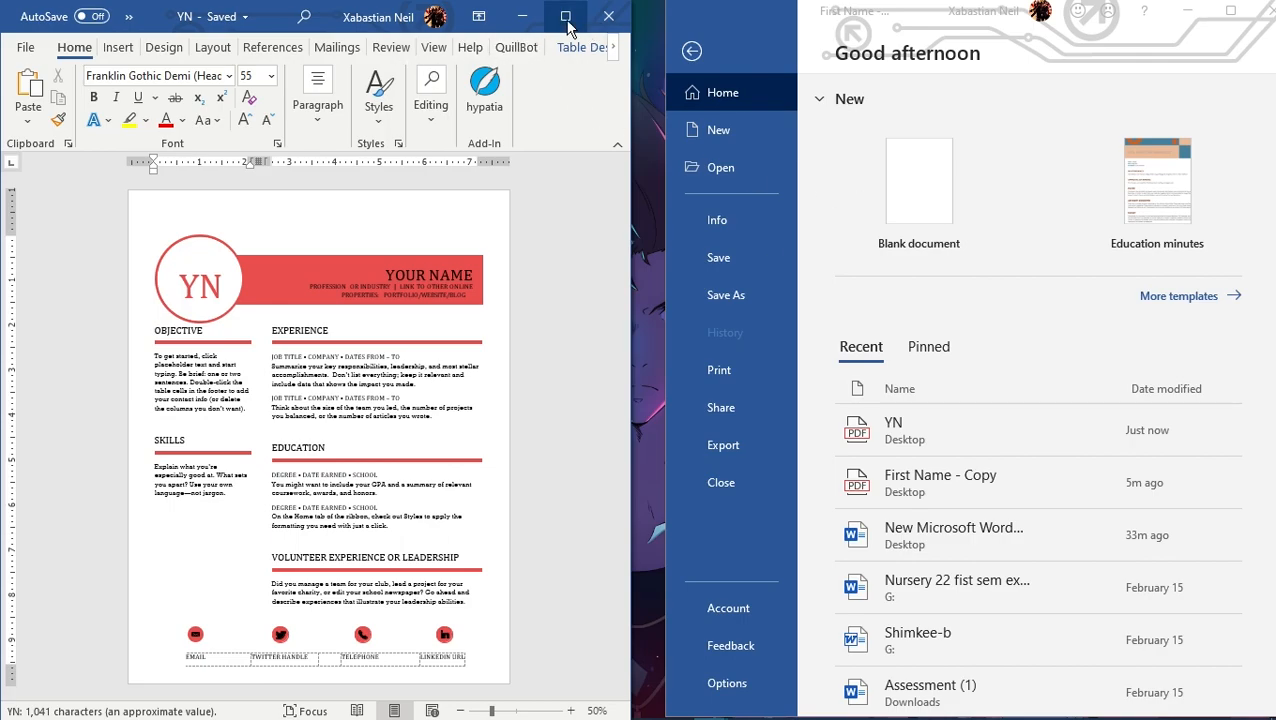
click(565, 17)
Step: Review the converted YN résumé from the header banner down to the contact details, examining its layout and text
scroll(803, 356, up, 4)
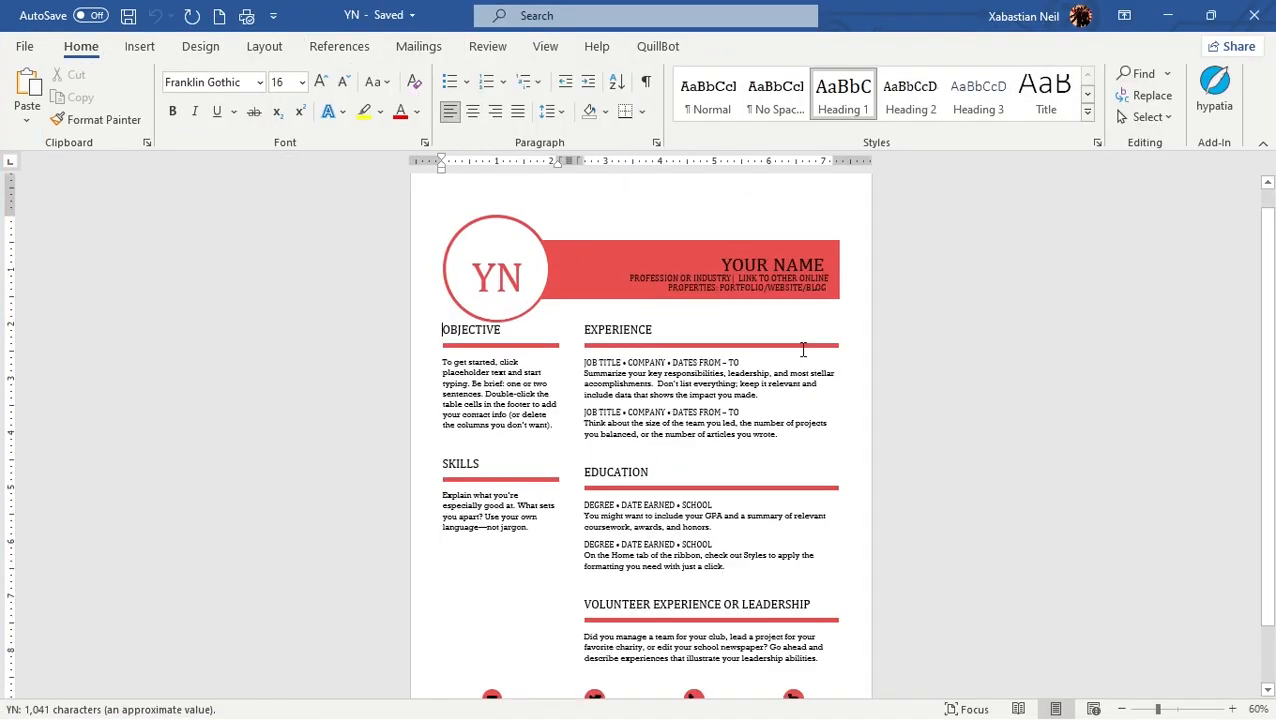
scroll(713, 356, down, 7)
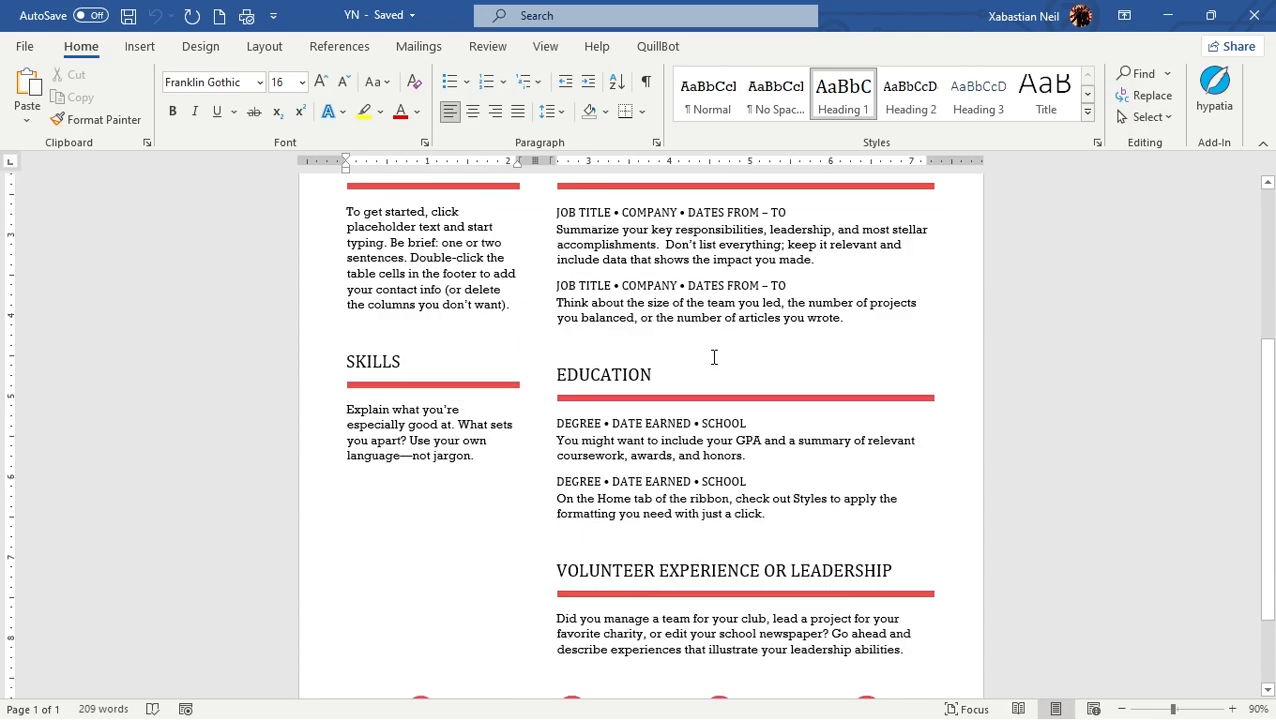
scroll(715, 370, up, 3)
scroll(740, 360, down, 3)
scroll(730, 356, up, 5)
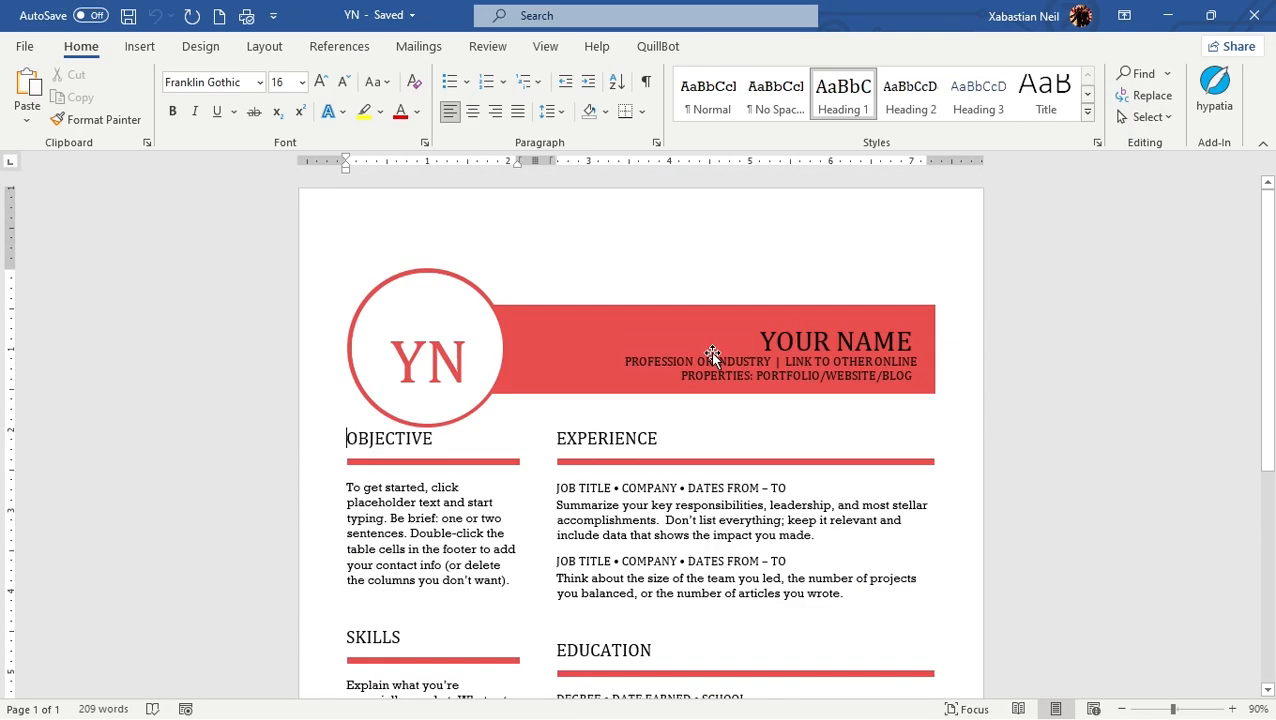
scroll(730, 310, down, 4)
scroll(749, 272, up, 4)
scroll(750, 270, down, 3)
scroll(752, 270, up, 3)
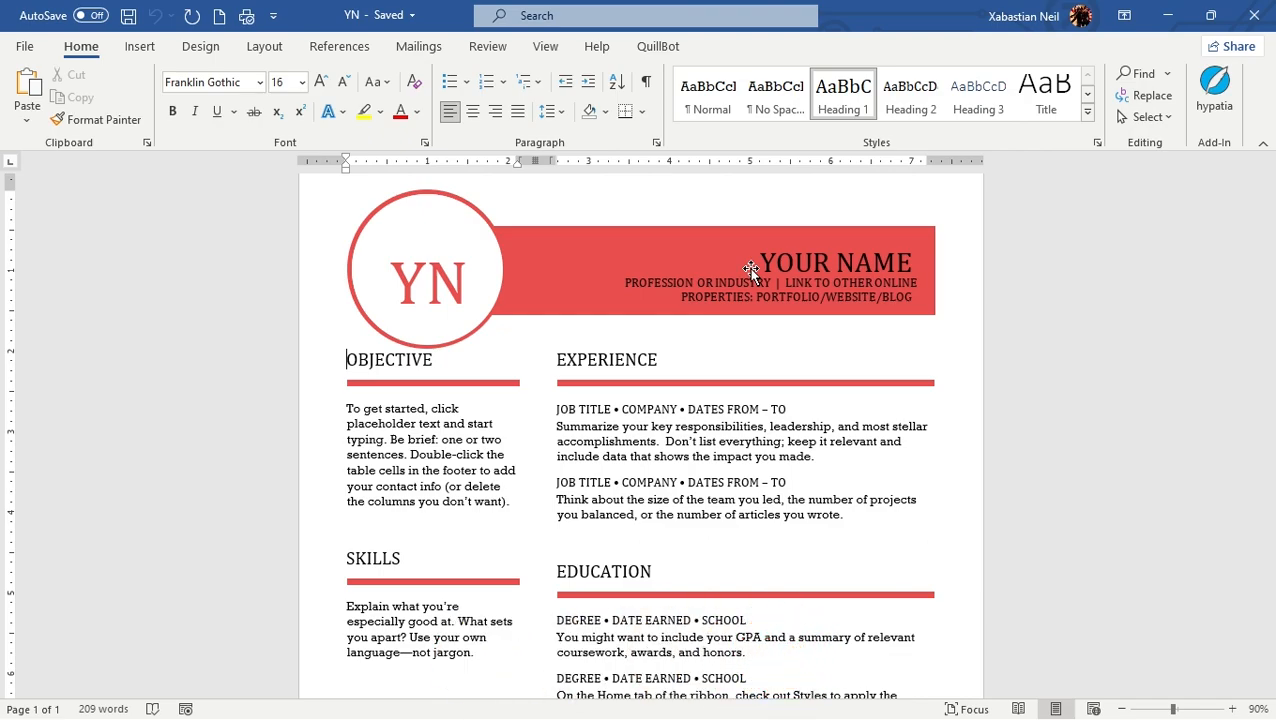
scroll(752, 270, down, 4)
scroll(752, 270, up, 3)
Step: Check which parts of the red header banner are editable text boxes and which belong to the grouped shape
click(742, 188)
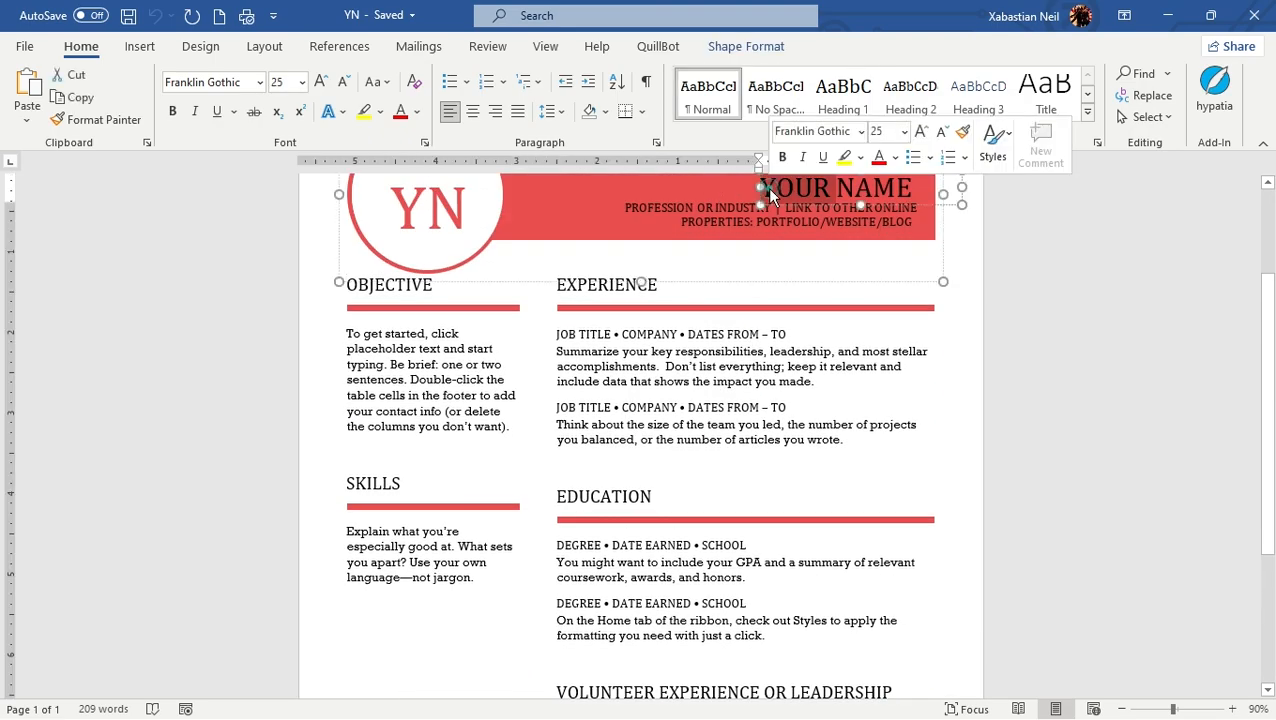
scroll(692, 276, up, 3)
click(700, 270)
click(785, 221)
double_click(849, 342)
click(742, 421)
click(694, 360)
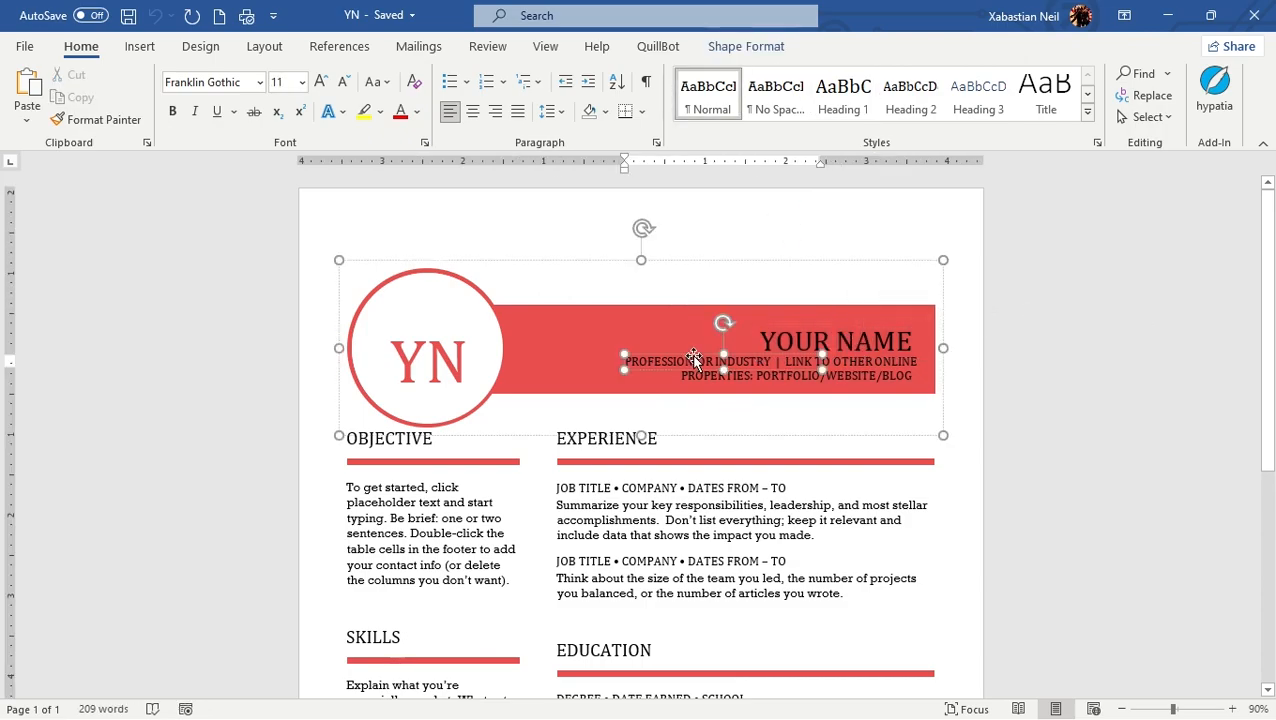
click(751, 427)
click(567, 317)
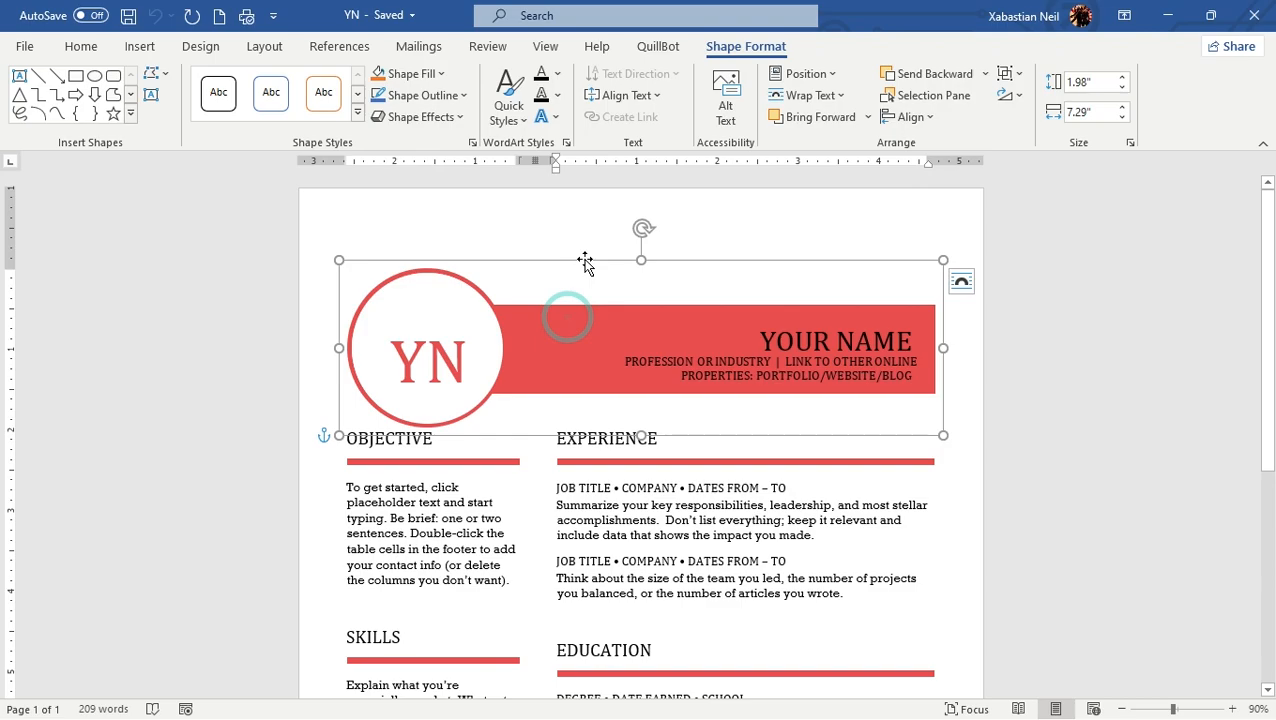
Step: Nudge the grouped header graphic with the circle and red banner very slightly to the right
click(584, 257)
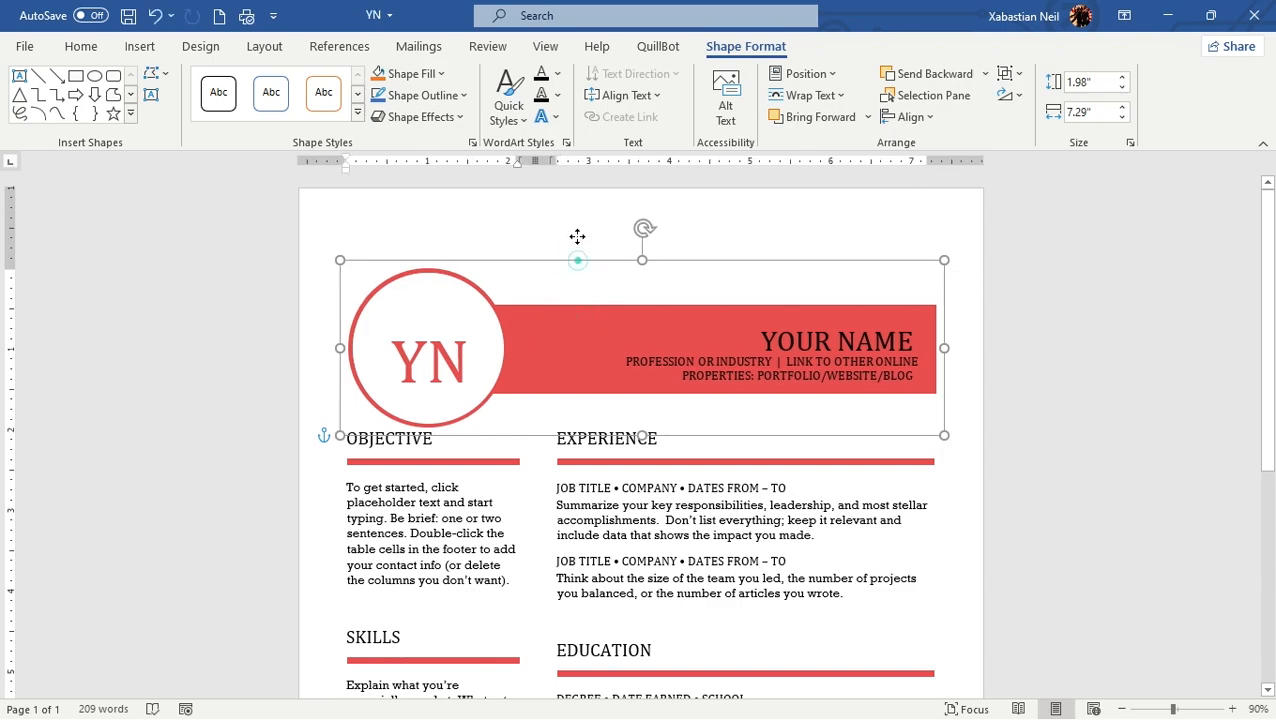
click(576, 256)
click(538, 239)
Step: Clear the initials inside the header circle and re-enter them as "YN"
click(443, 366)
double_click(443, 366)
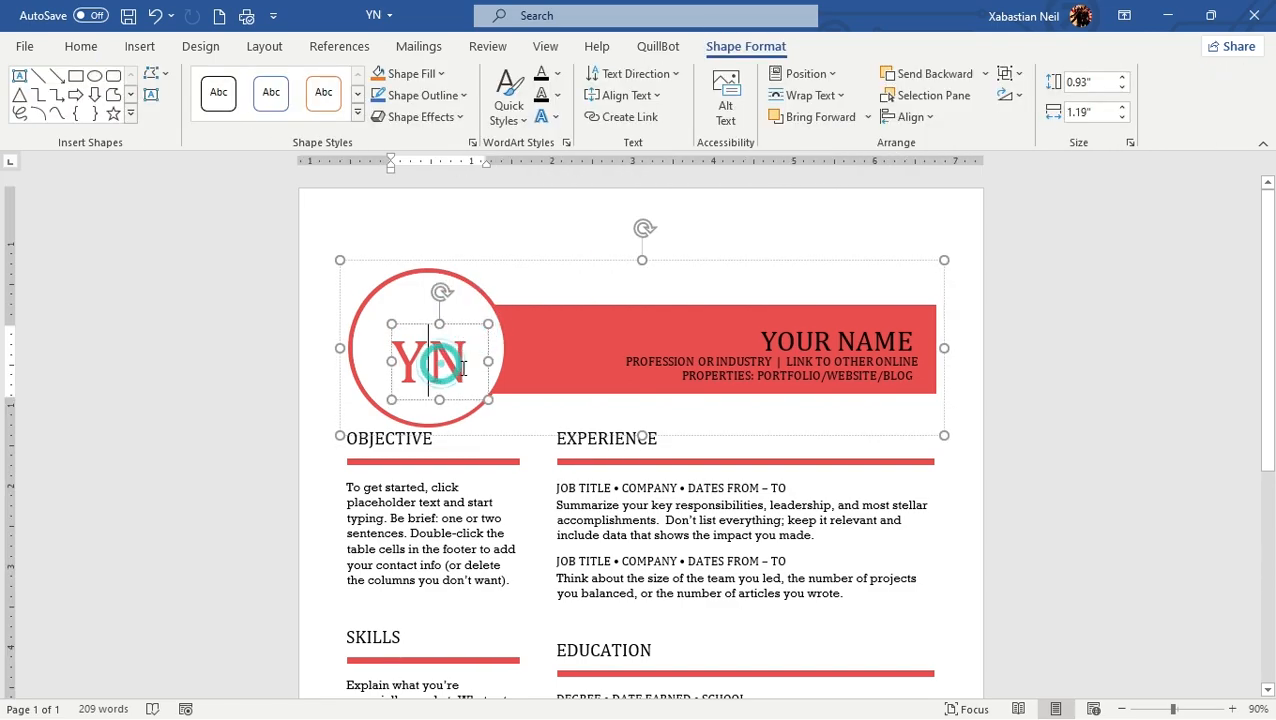
key(BackSpace)
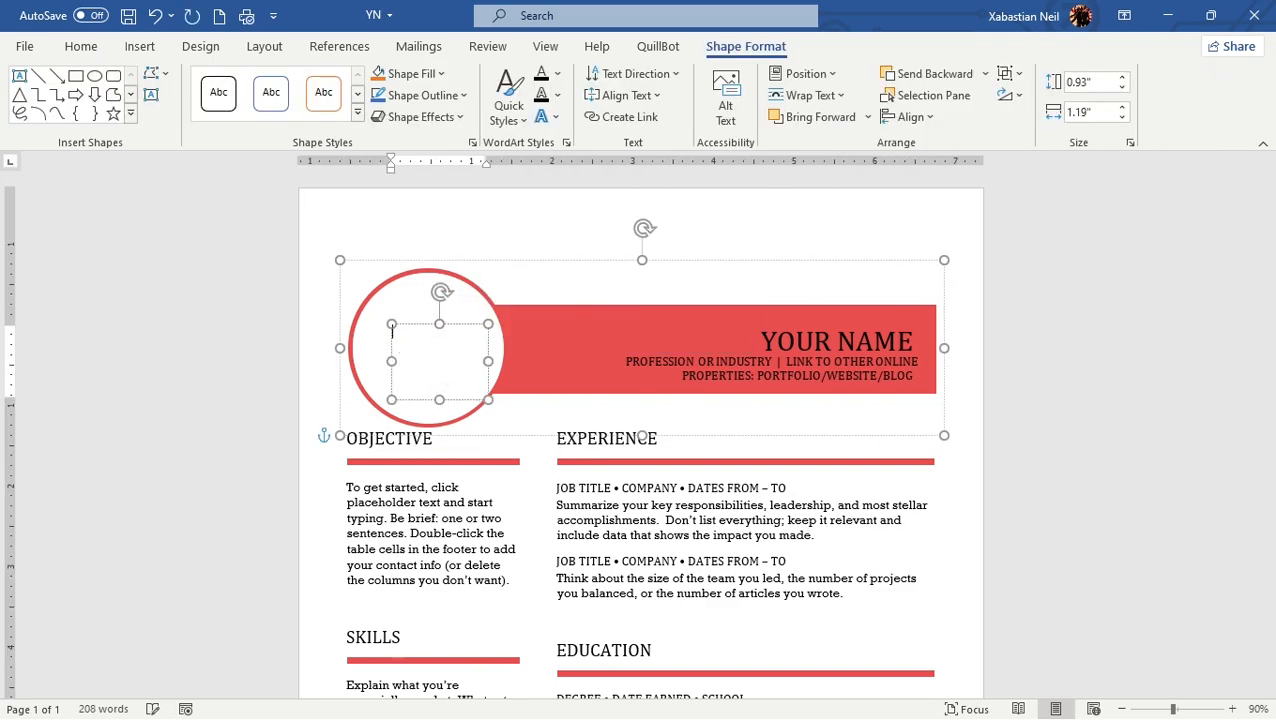
text(YN)
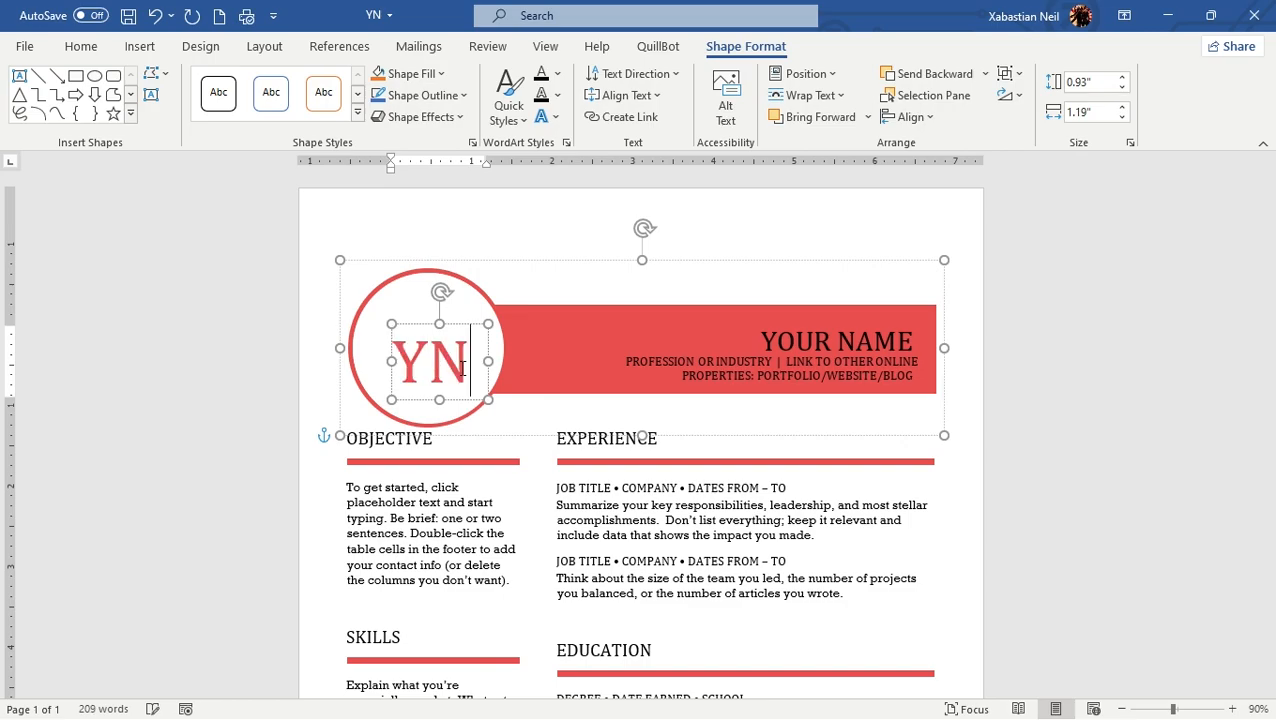
click(970, 333)
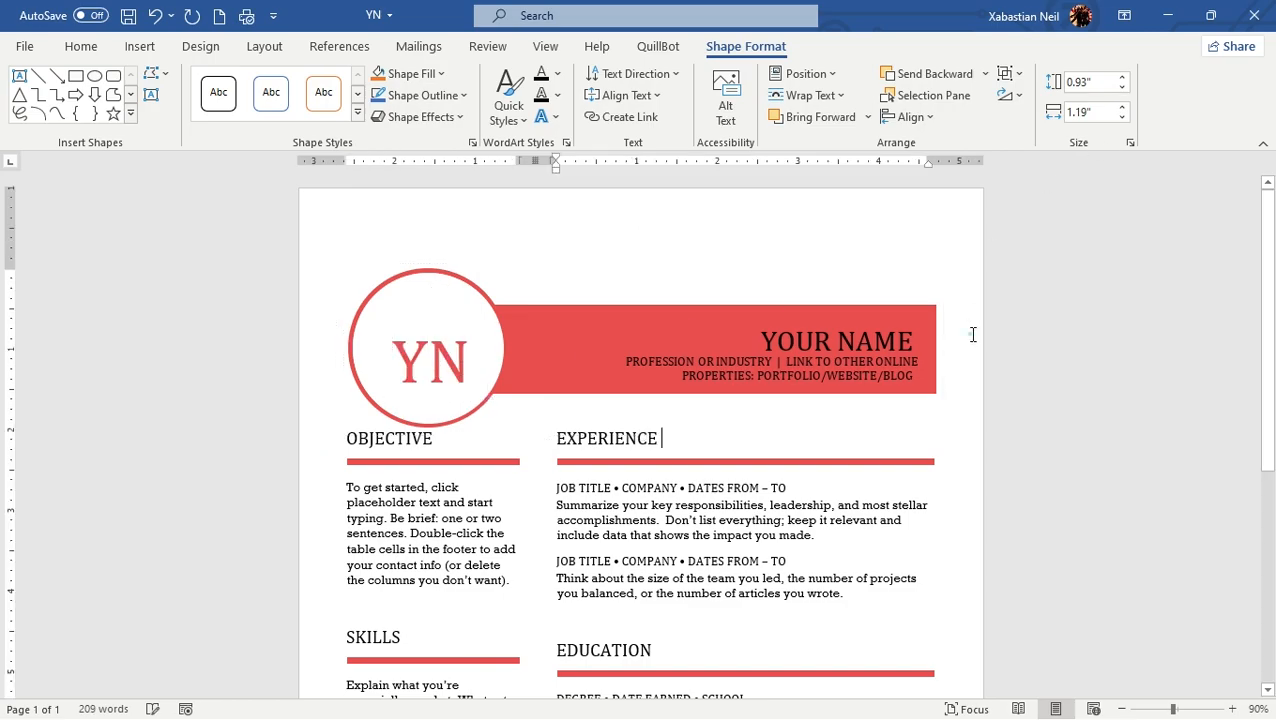
Step: Check whether the Objective, Experience and Skills text, the contact table and the Skills divider can be selected for editing
scroll(614, 449, down, 7)
scroll(614, 449, up, 3)
click(452, 333)
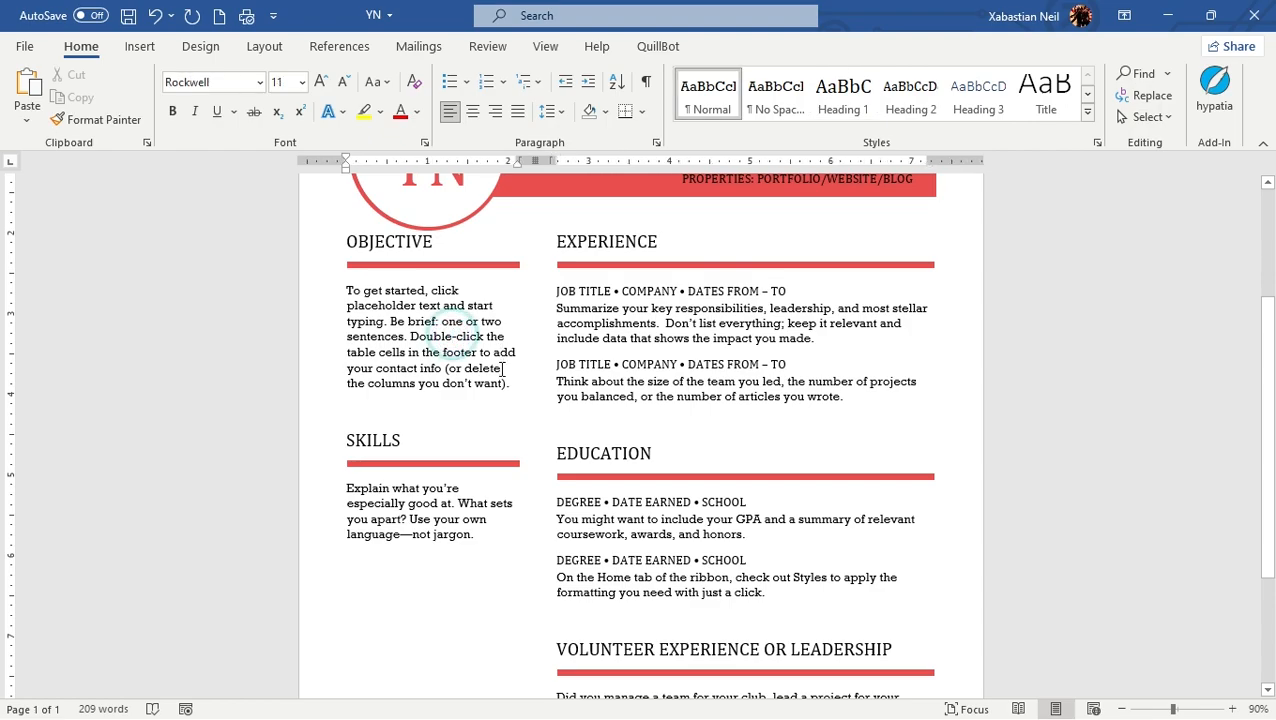
drag(507, 380, 322, 293)
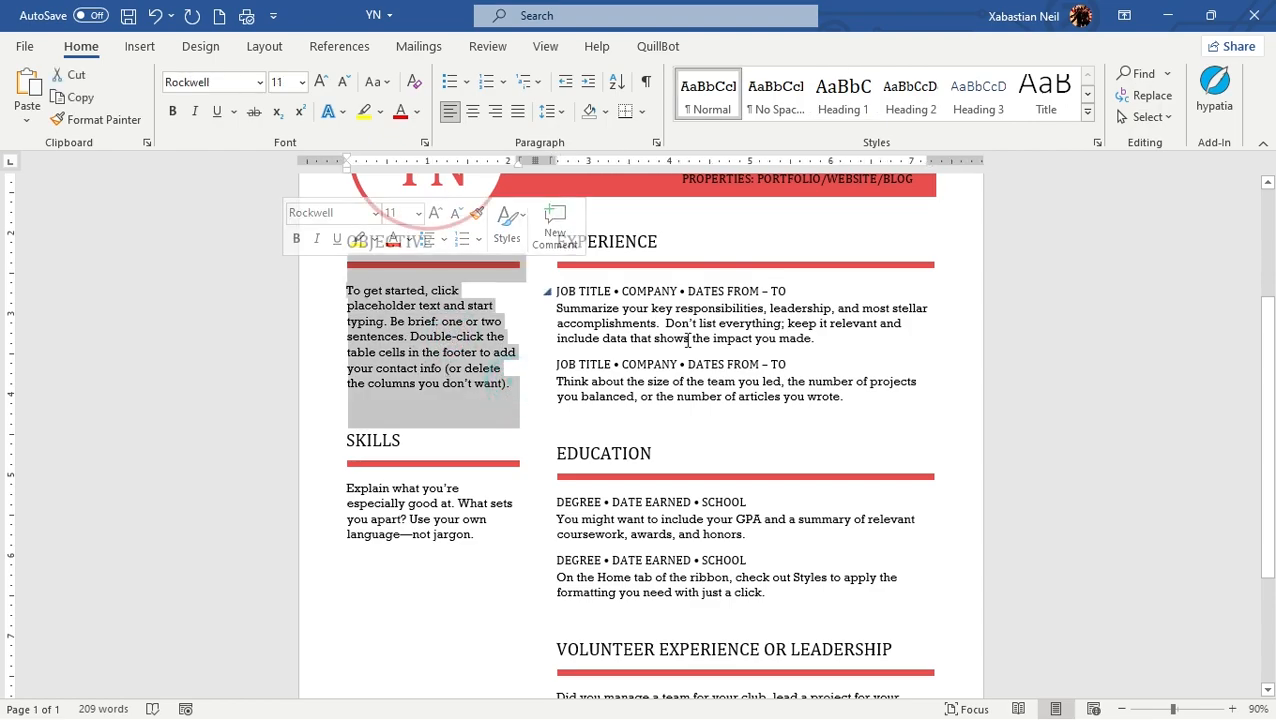
click(797, 400)
drag(856, 402, 535, 280)
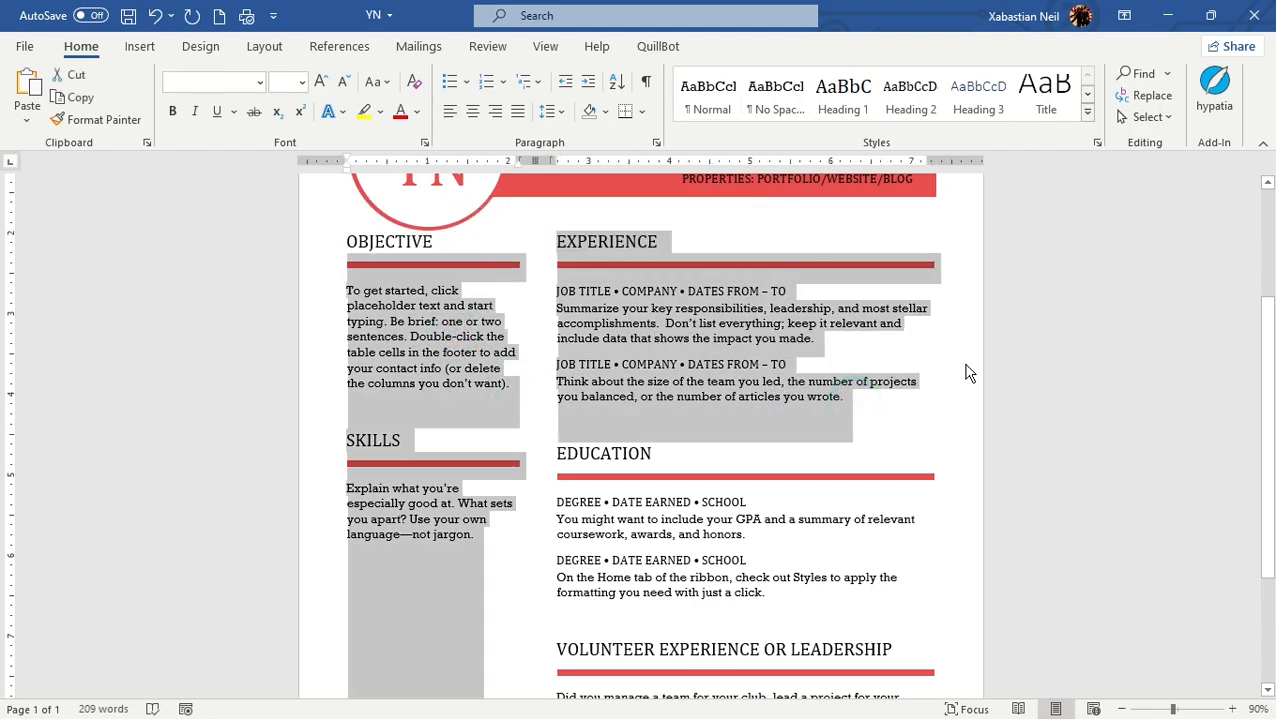
click(905, 398)
scroll(490, 478, down, 3)
triple_click(484, 341)
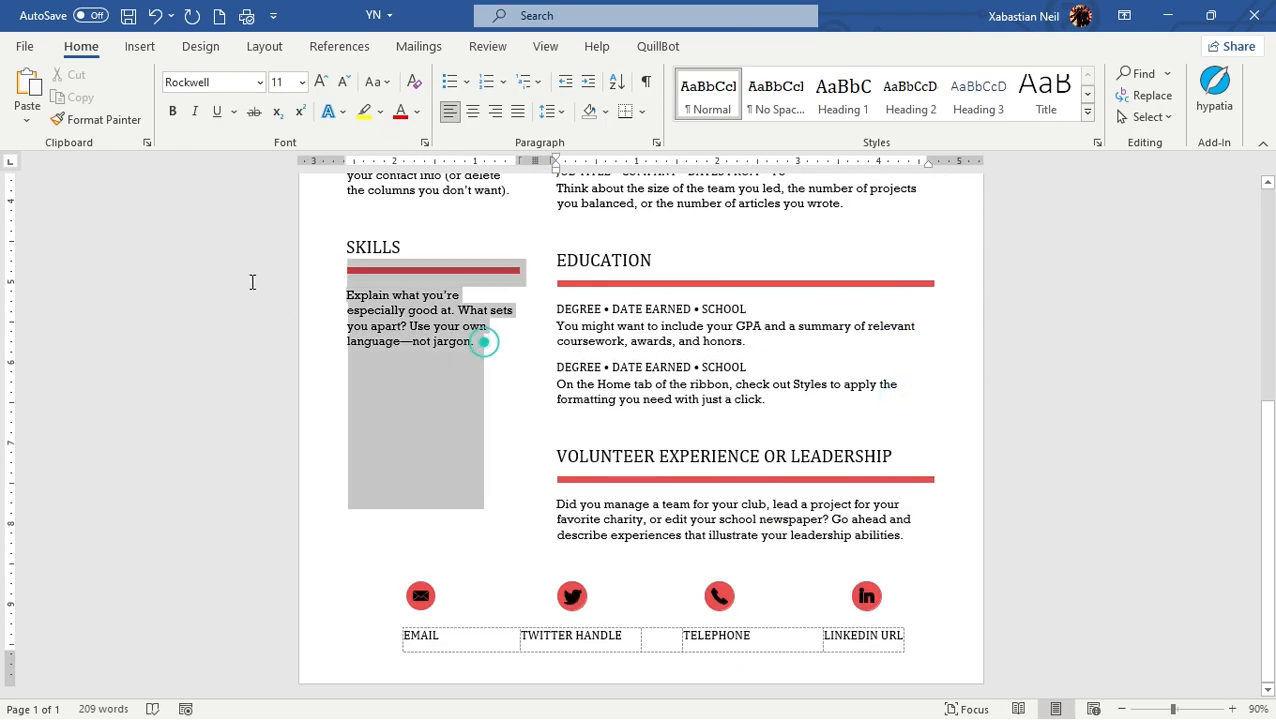
click(735, 644)
click(508, 271)
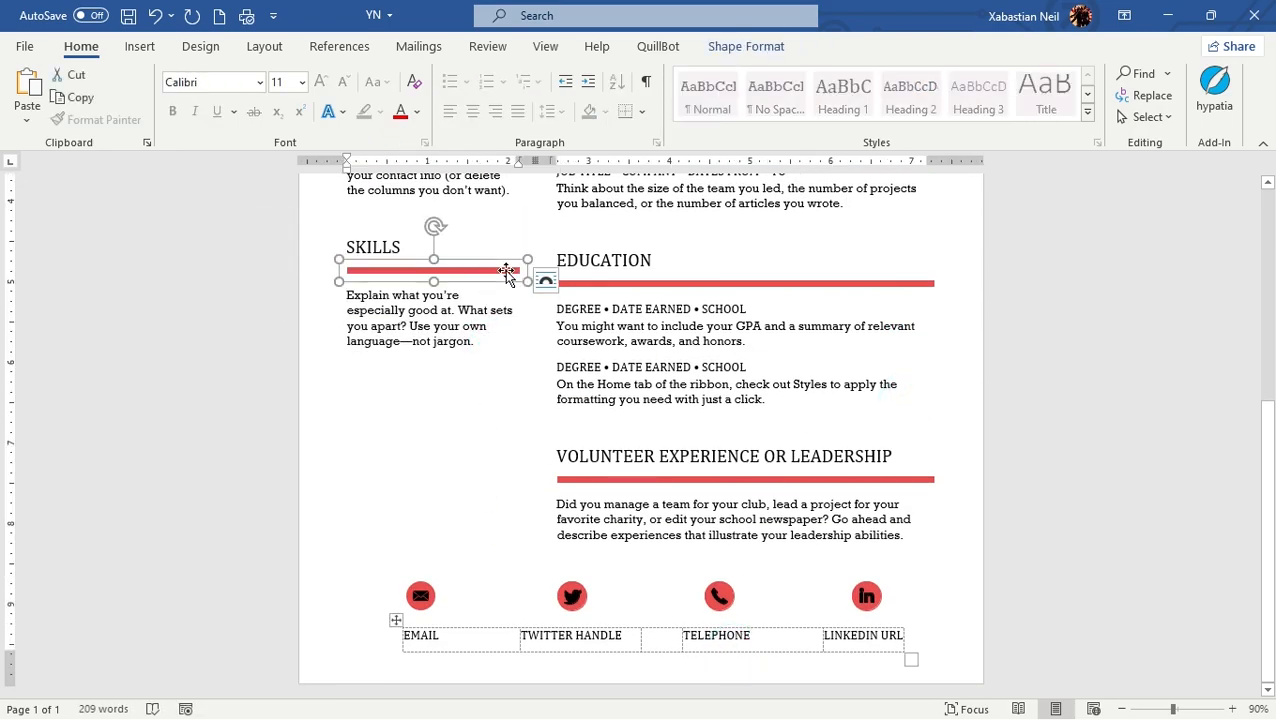
click(498, 218)
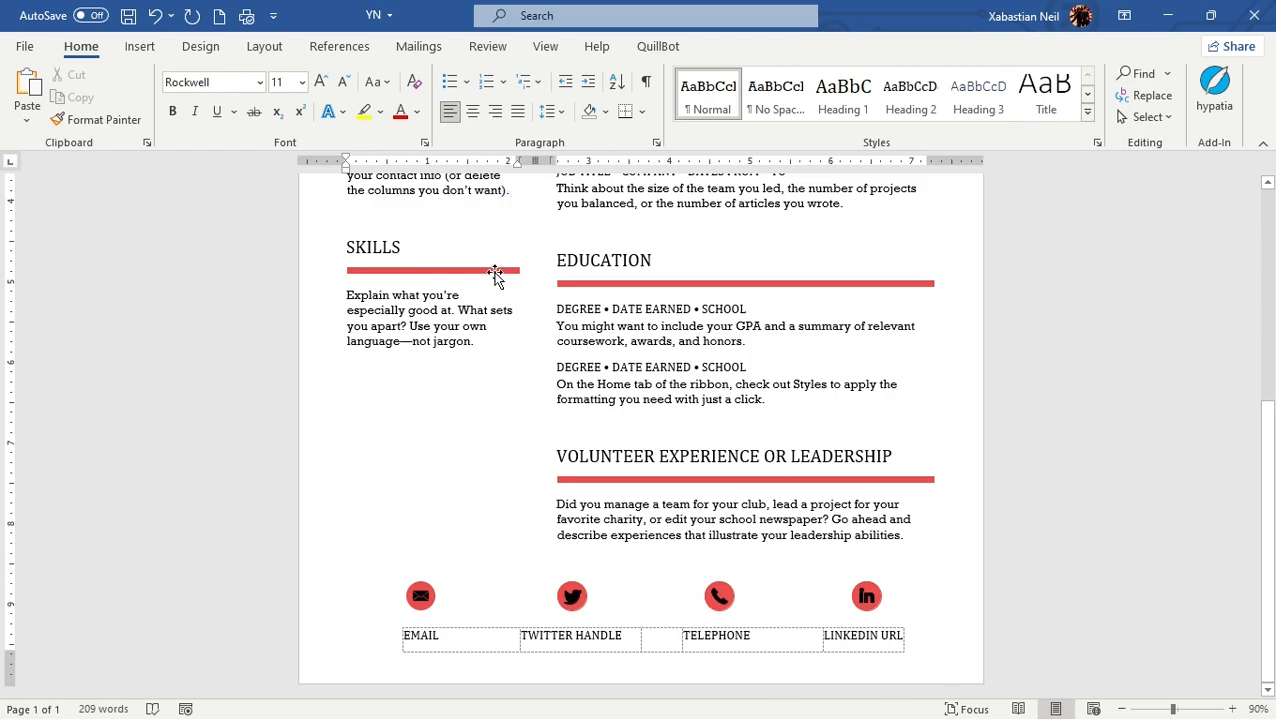
Step: Try to change the shape fill of the red divider under the Skills heading to a dark blue theme color
click(498, 271)
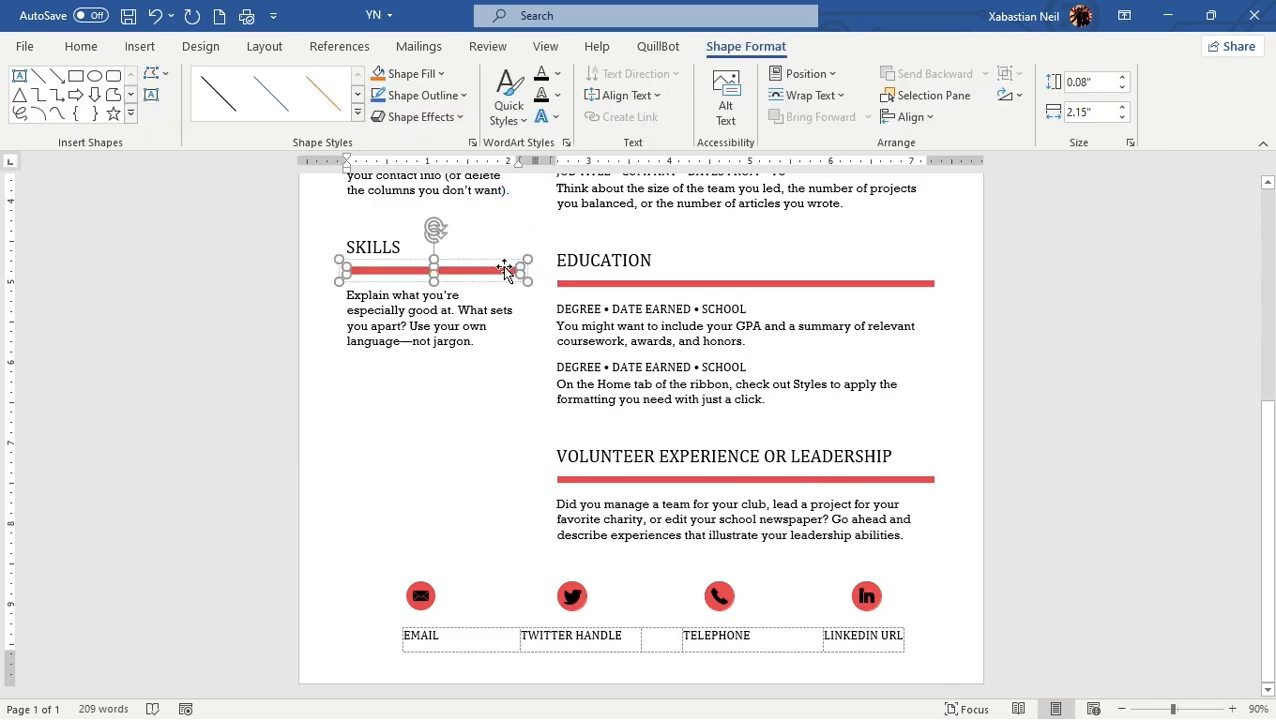
click(412, 73)
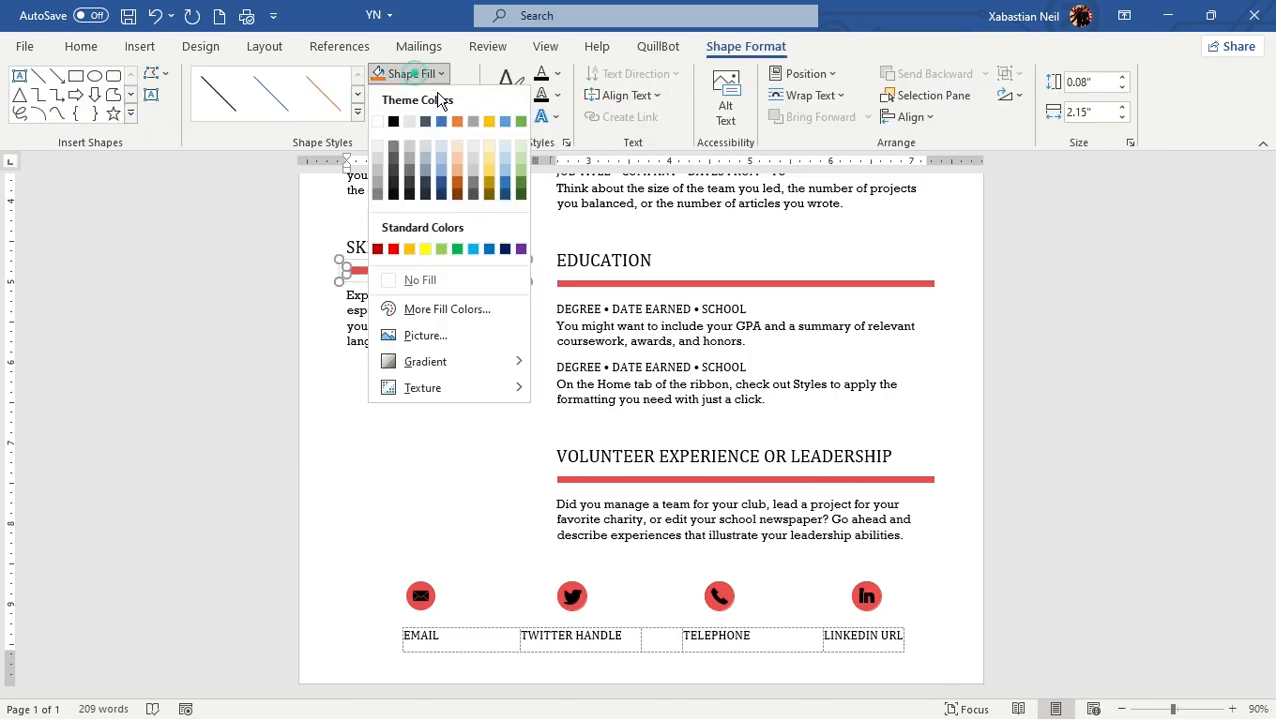
click(441, 188)
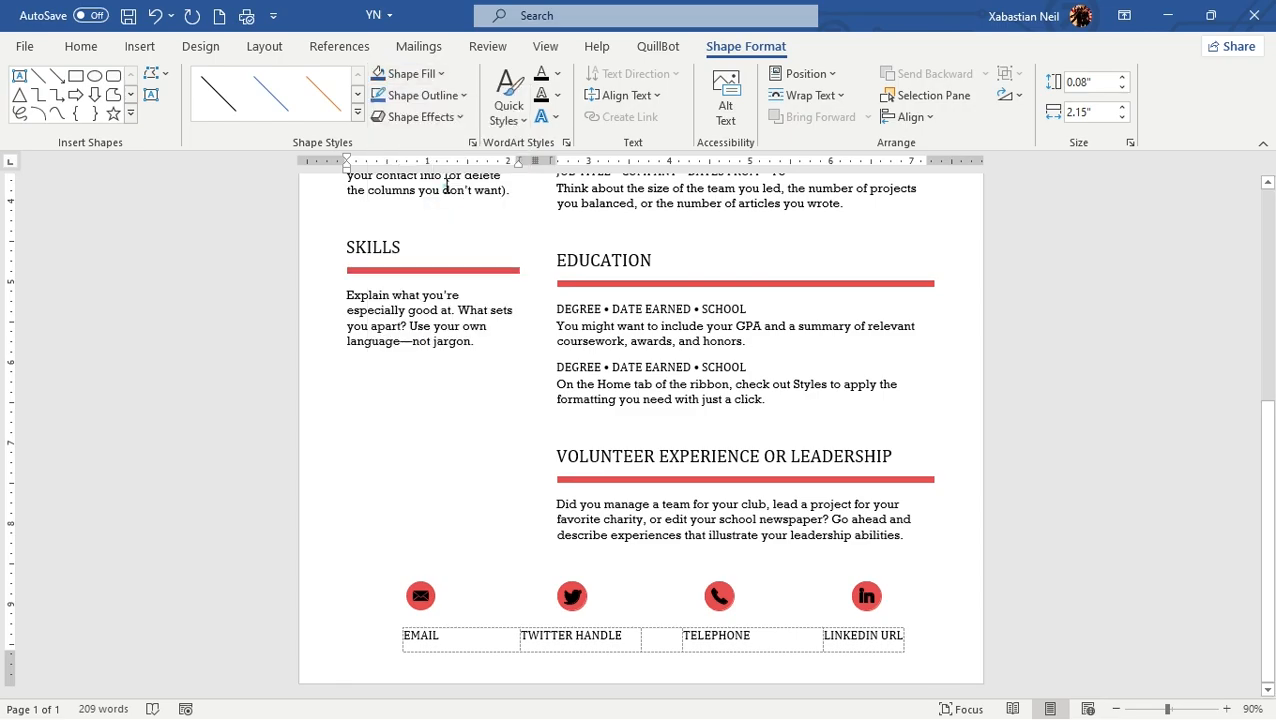
Step: Change the shape fill of the red divider under the Education heading to the dark blue theme color
click(688, 318)
click(656, 283)
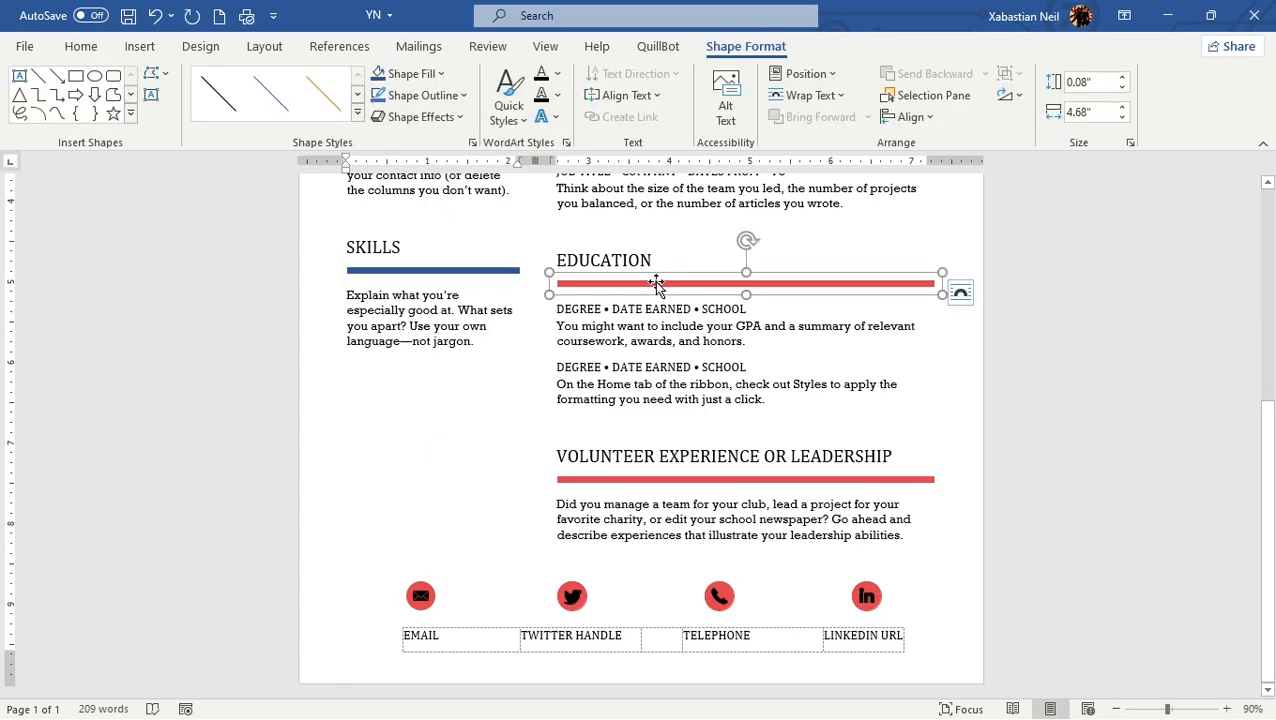
click(682, 283)
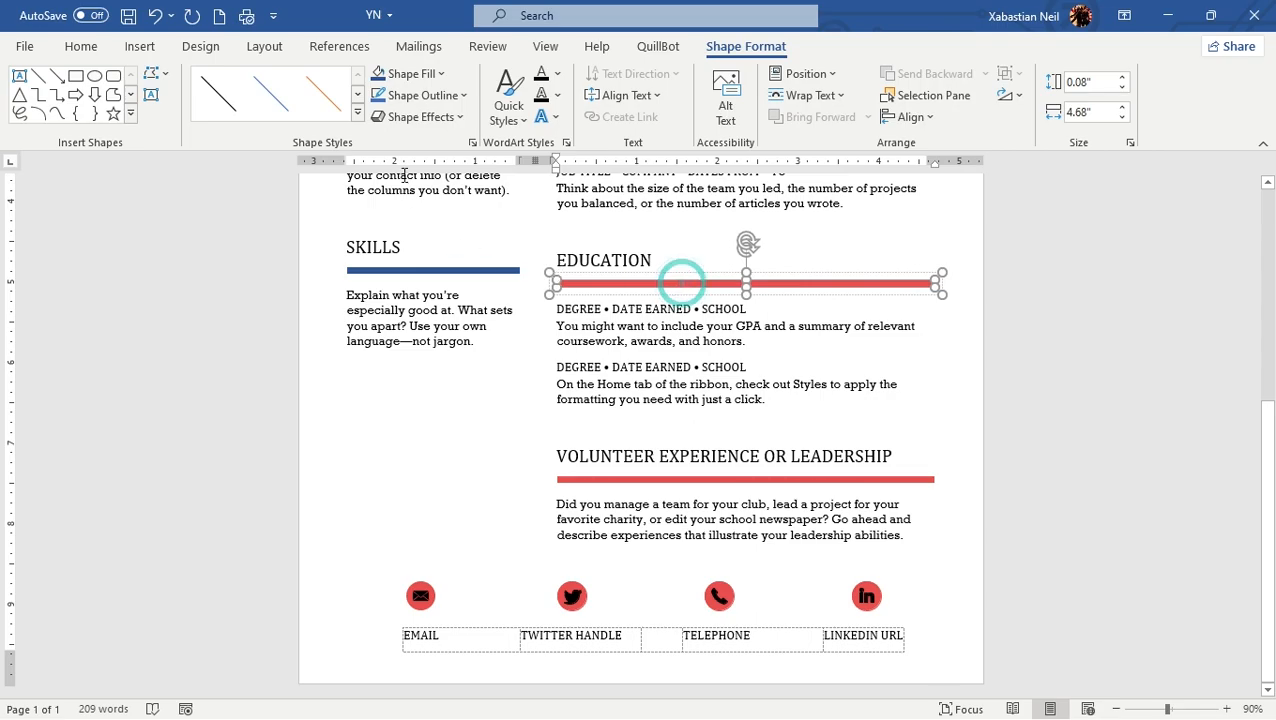
click(412, 74)
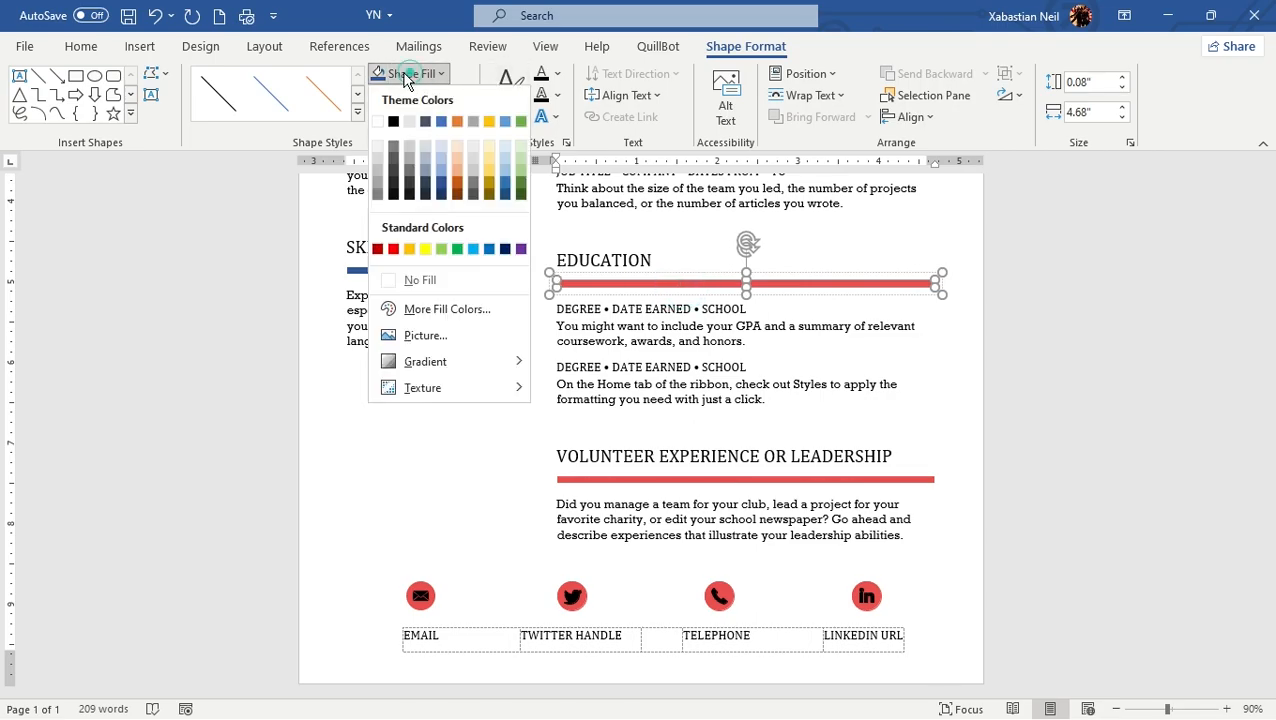
click(442, 186)
click(481, 436)
Step: Fill the divider under the Volunteer Experience or Leadership heading with the same dark blue theme color
click(617, 481)
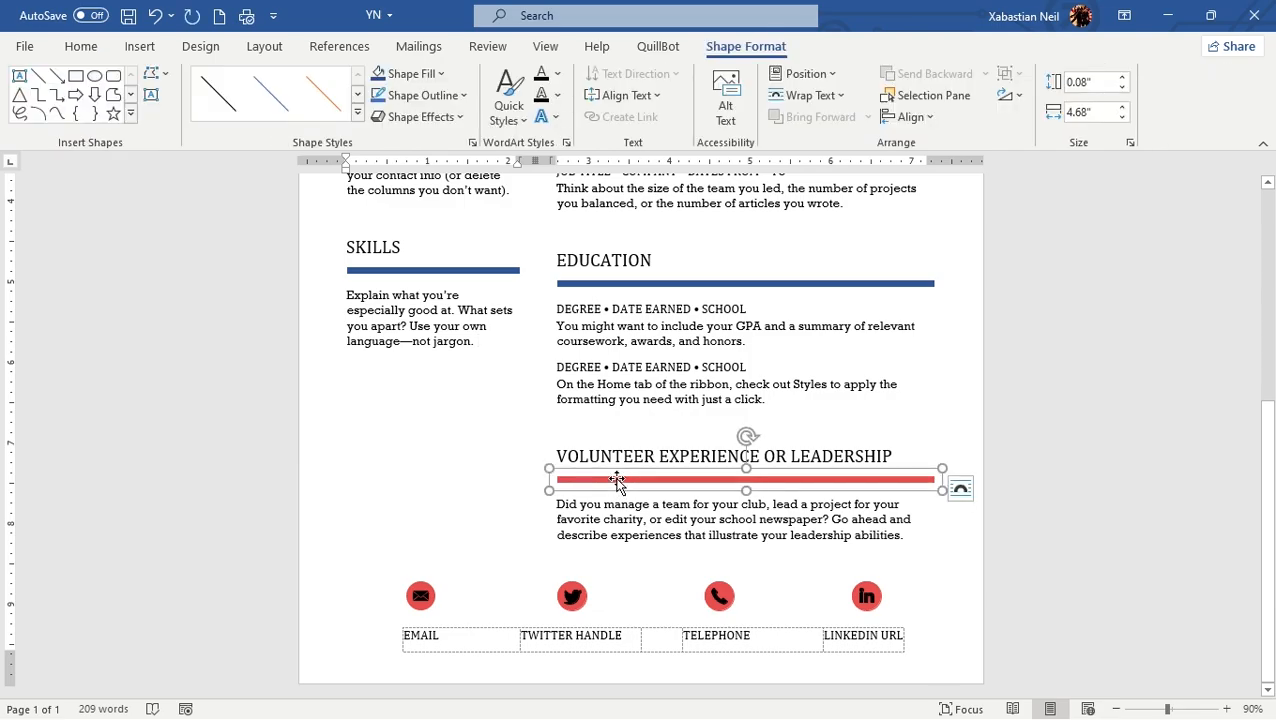
click(717, 480)
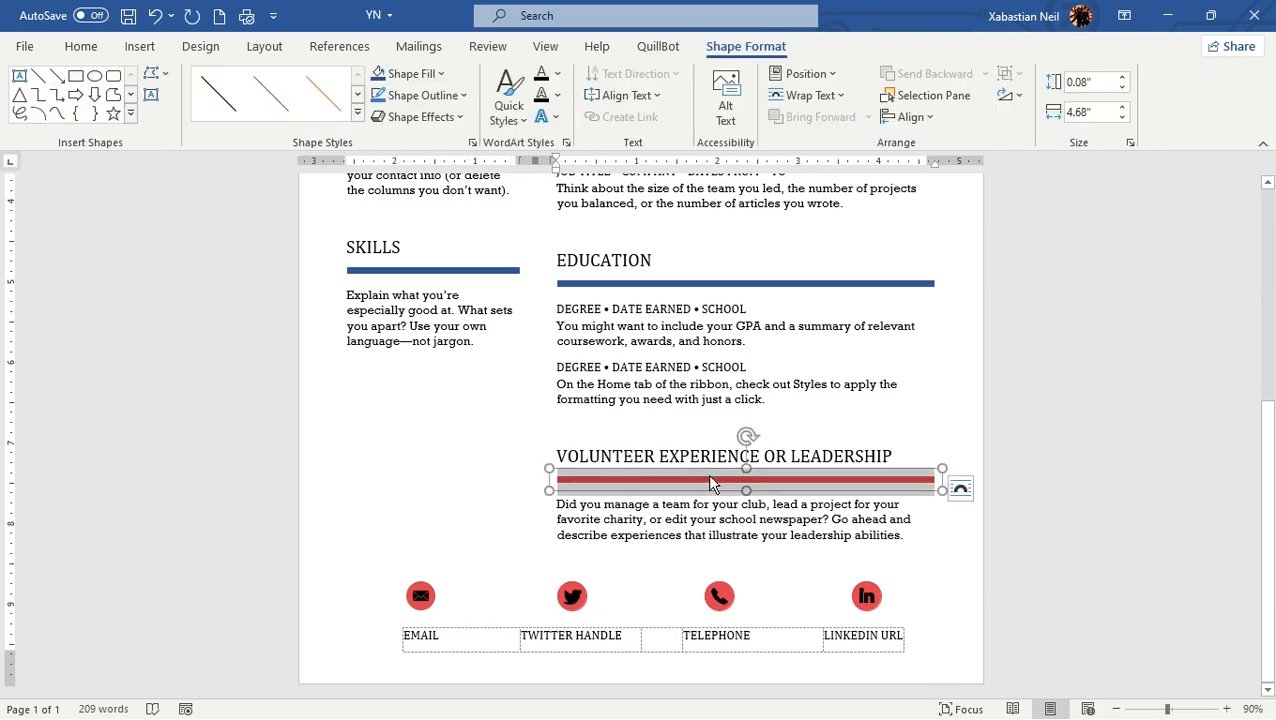
click(755, 478)
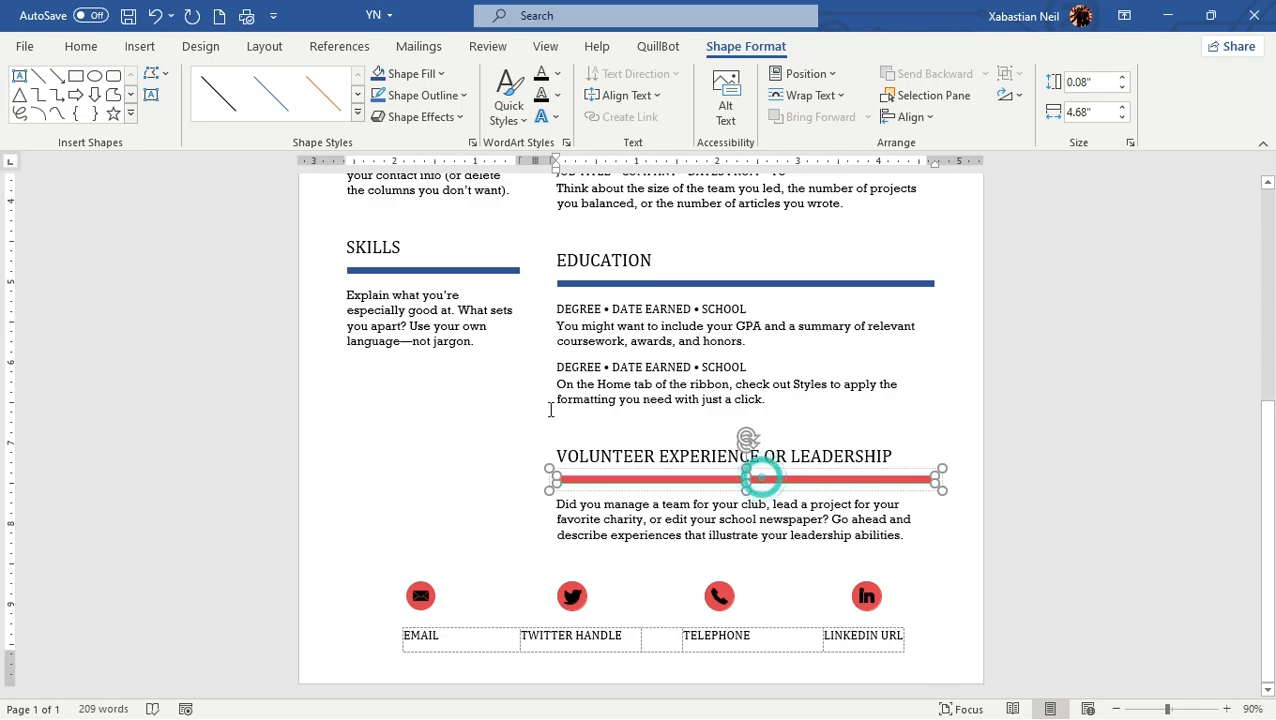
click(440, 74)
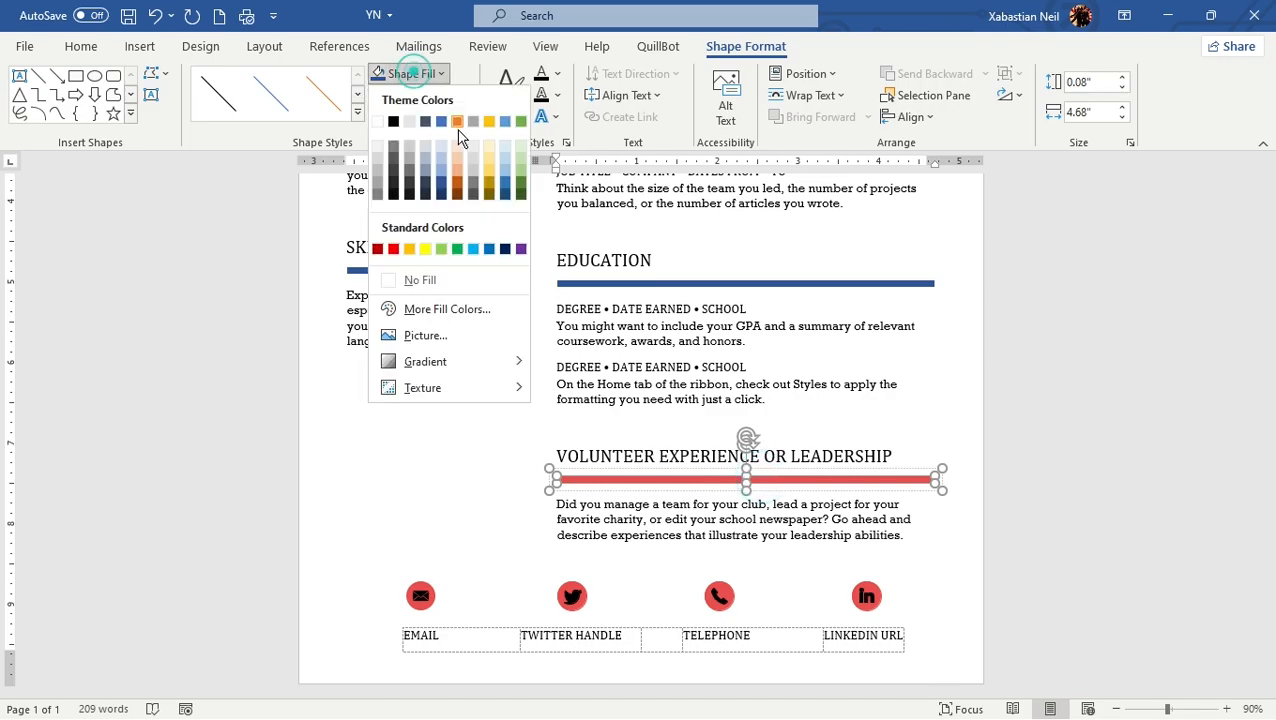
click(439, 178)
click(421, 415)
Step: Recolor the red banner behind the name in the header with the dark blue theme color
scroll(421, 415, up, 5)
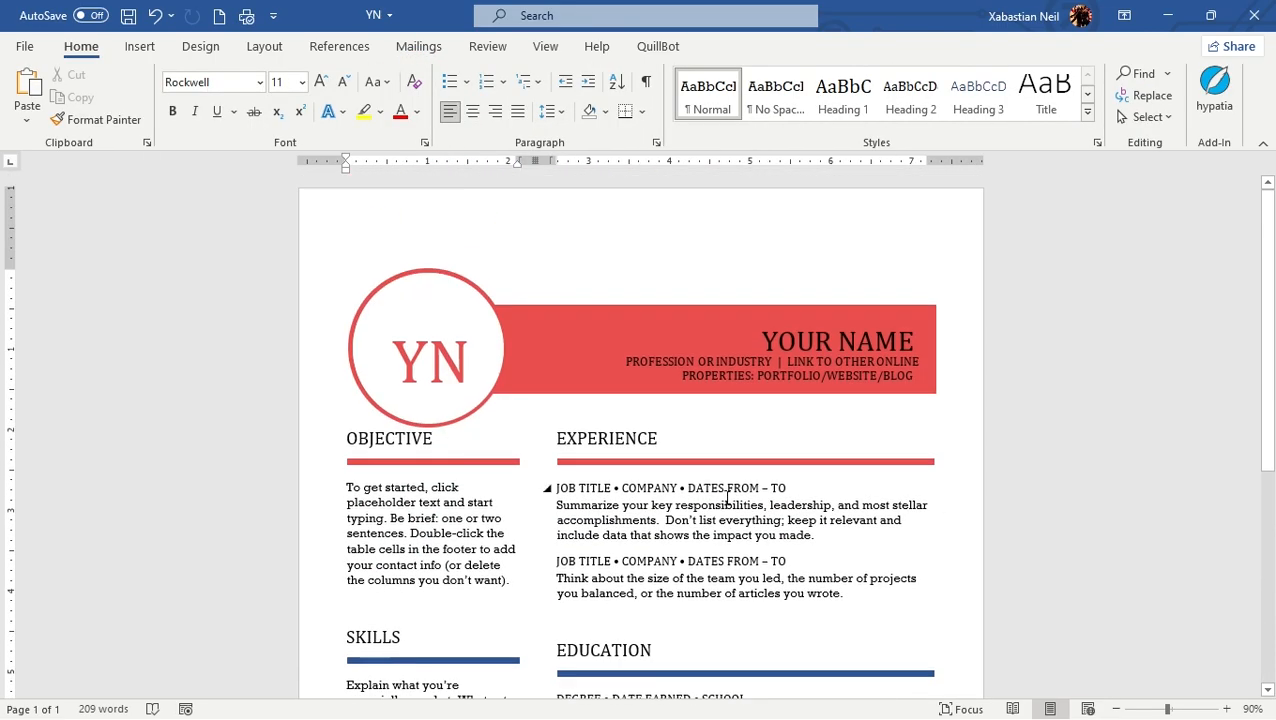
click(553, 355)
click(617, 322)
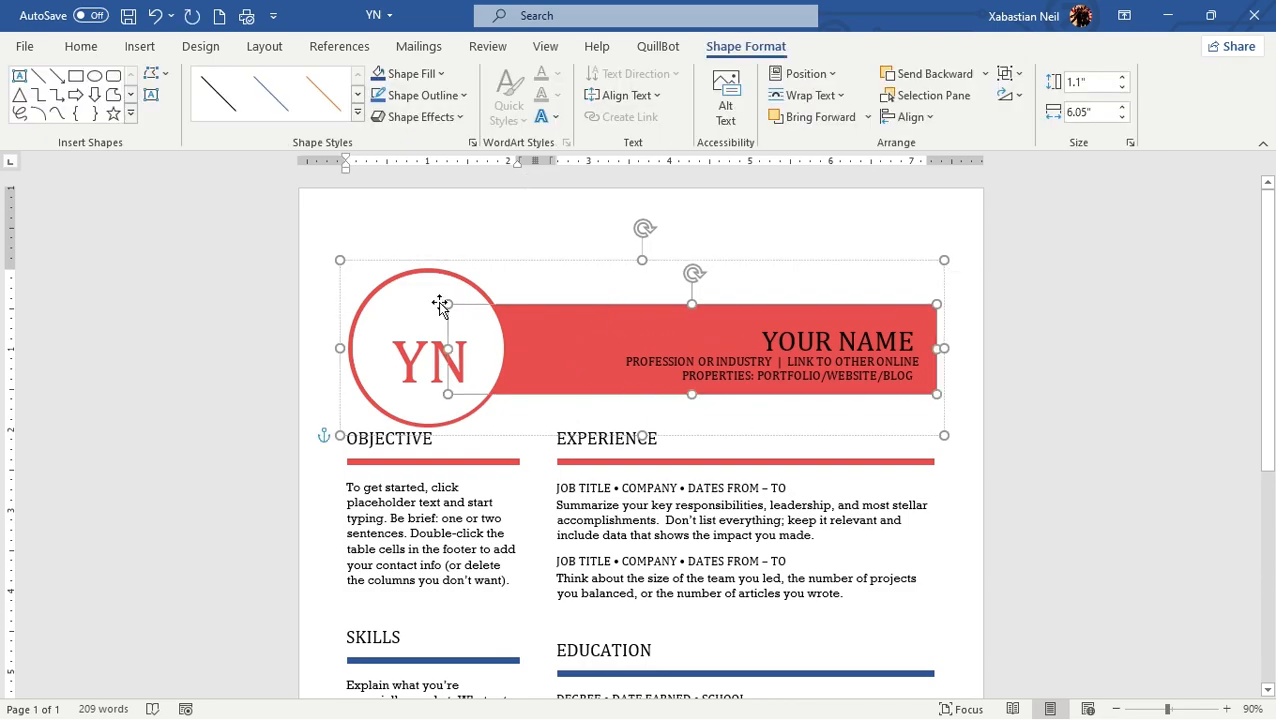
click(440, 73)
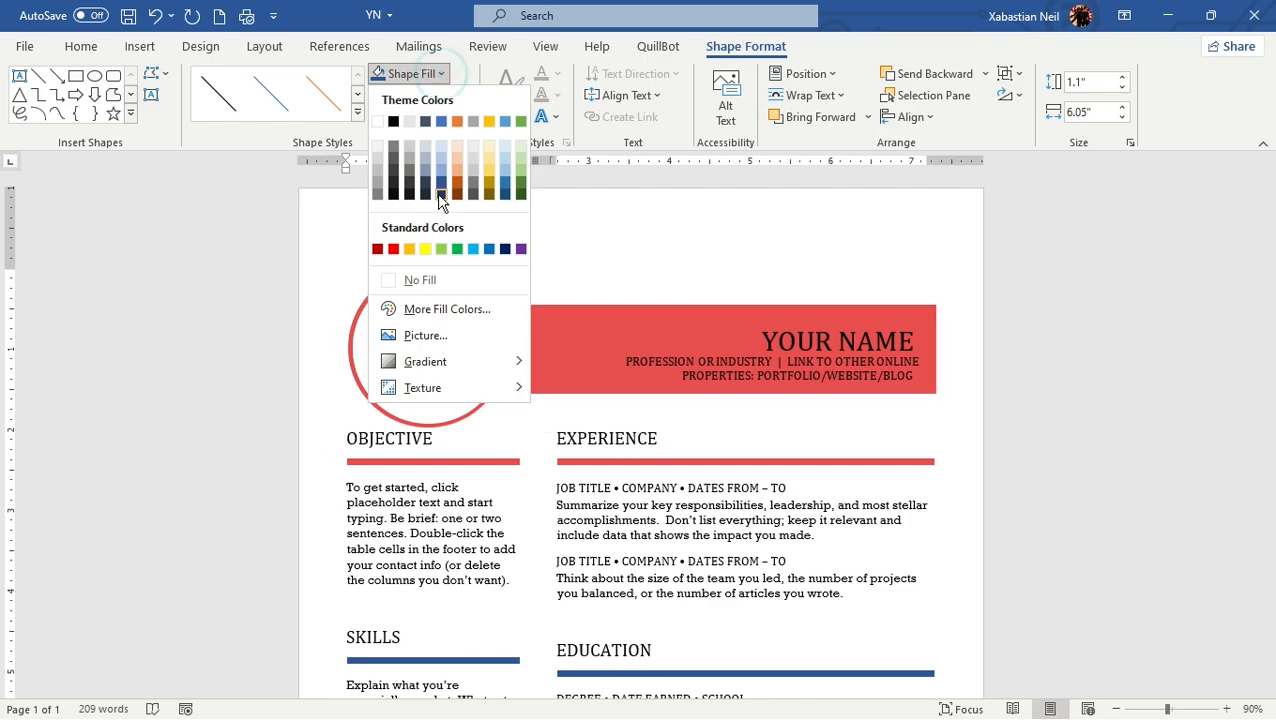
click(441, 180)
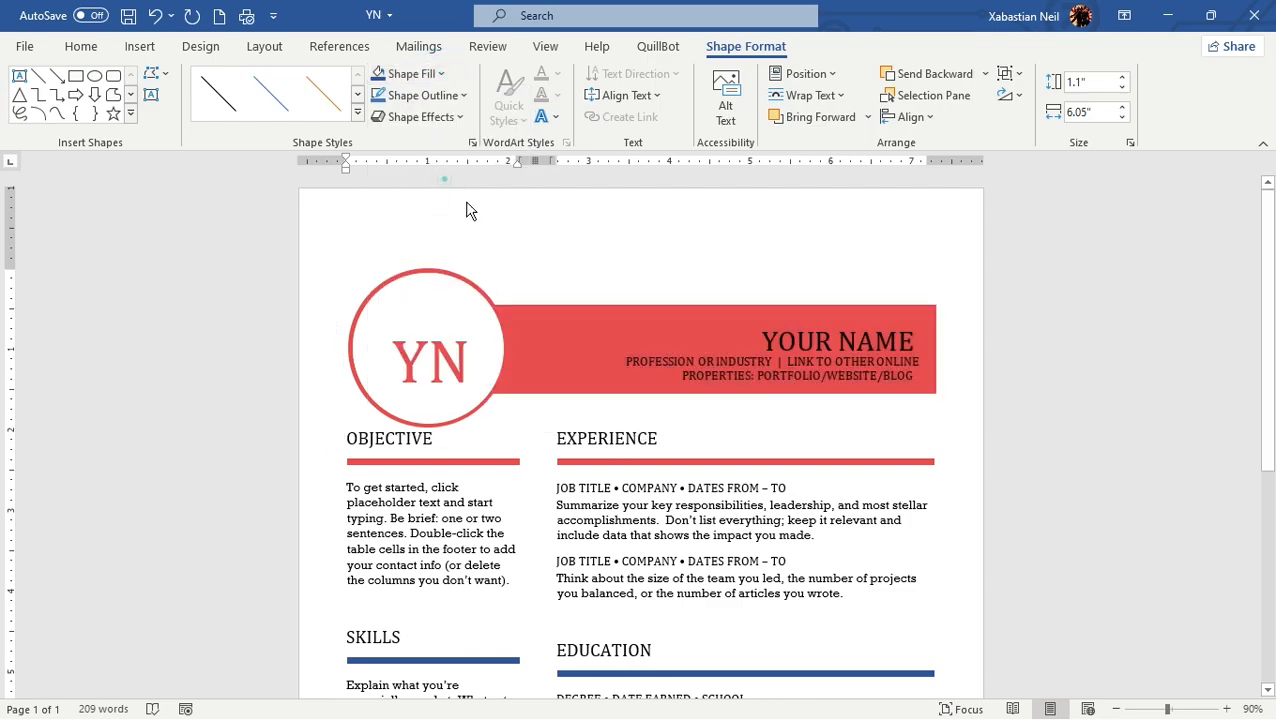
Step: Stretch the white oval behind the header initials, pull it out over the blue banner and delete it
click(457, 271)
click(411, 271)
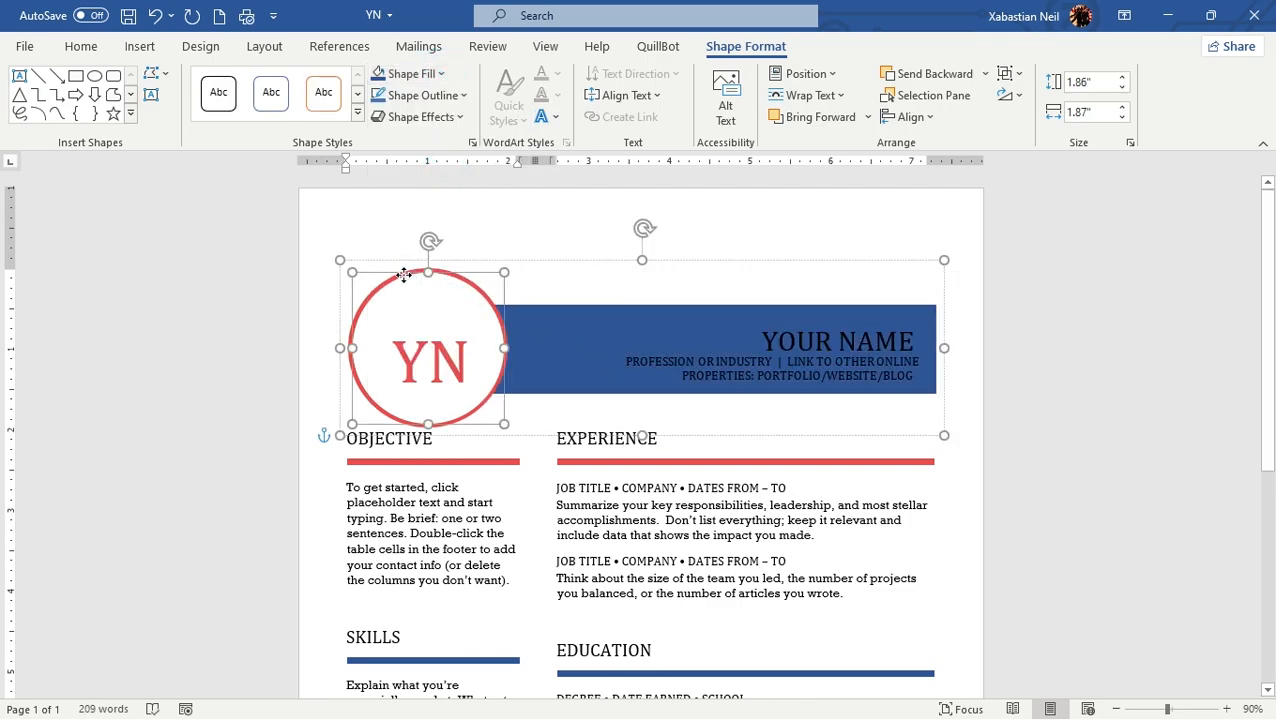
drag(350, 272, 365, 240)
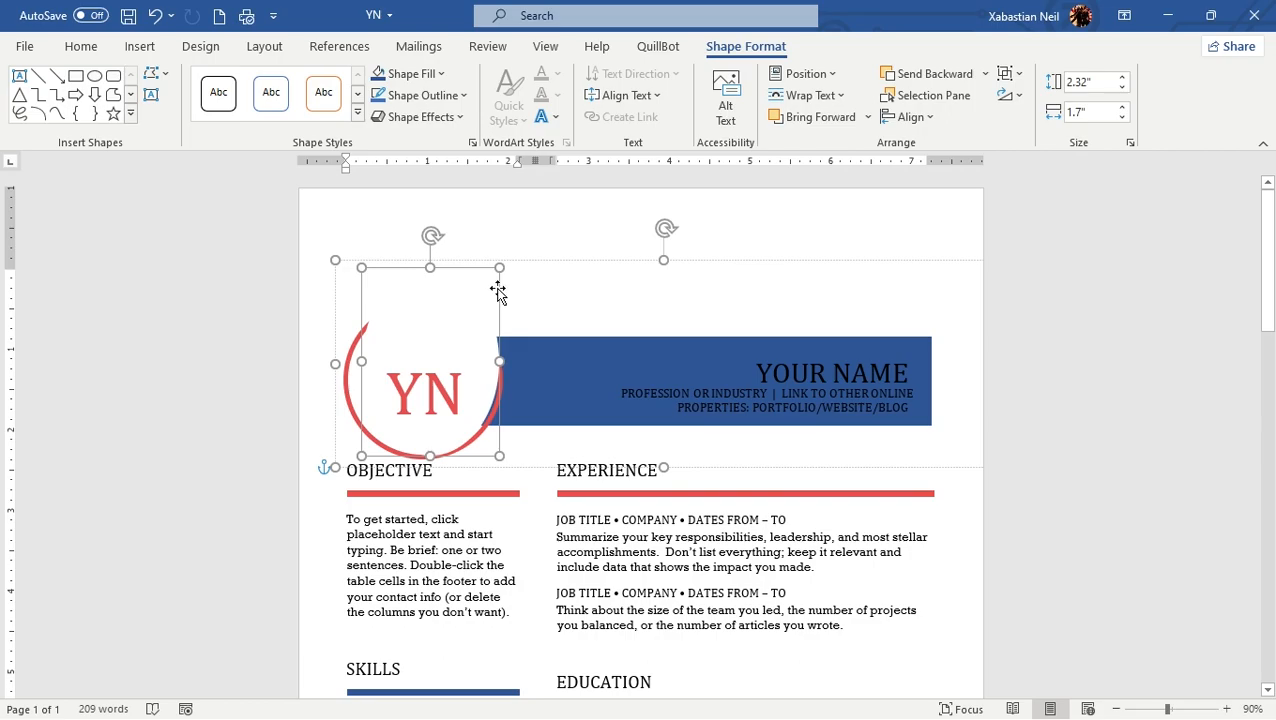
drag(436, 285, 620, 288)
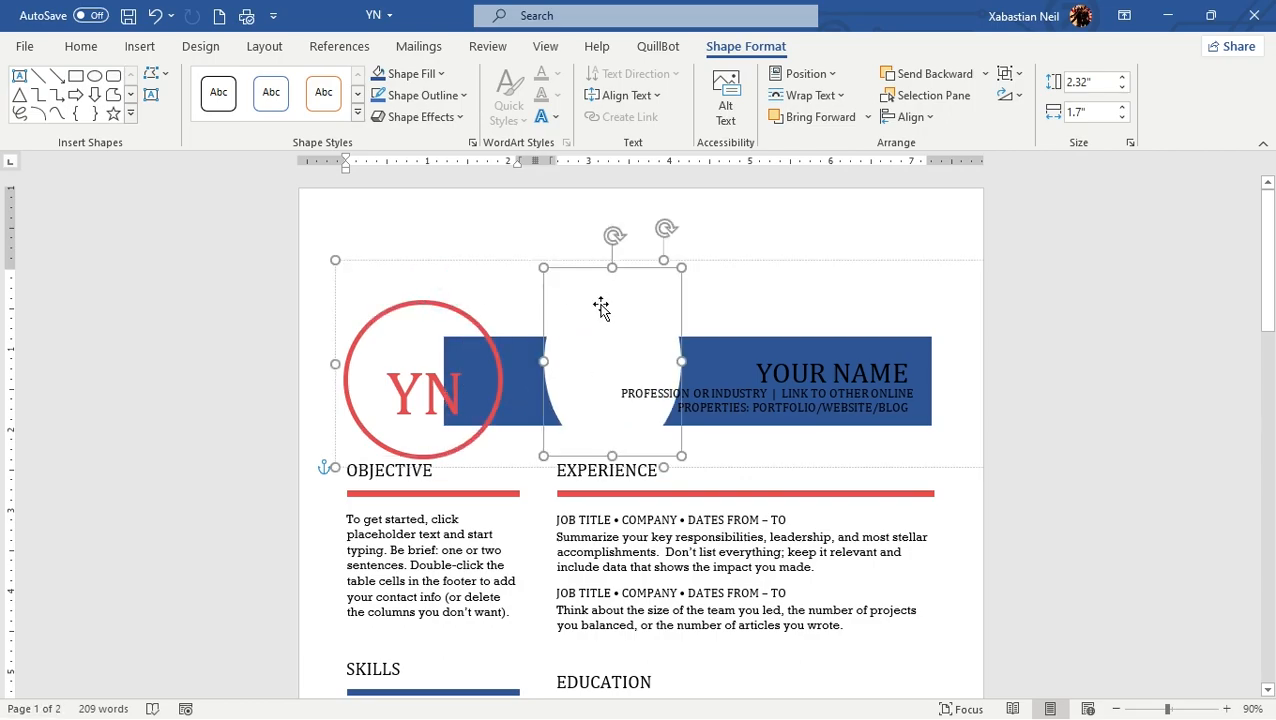
key(ctrl+z)
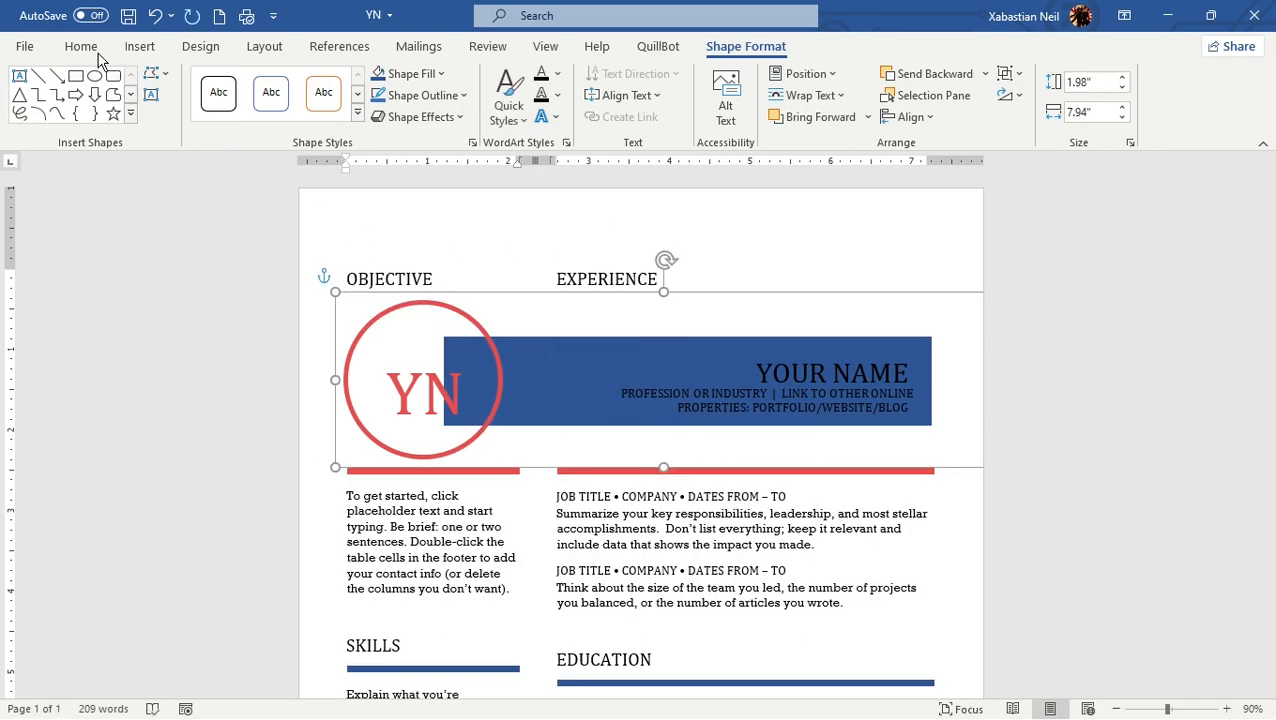
Step: Try to select and move the red ring around the initials separately from the rest of the header group
click(455, 310)
drag(455, 310, 385, 311)
click(456, 412)
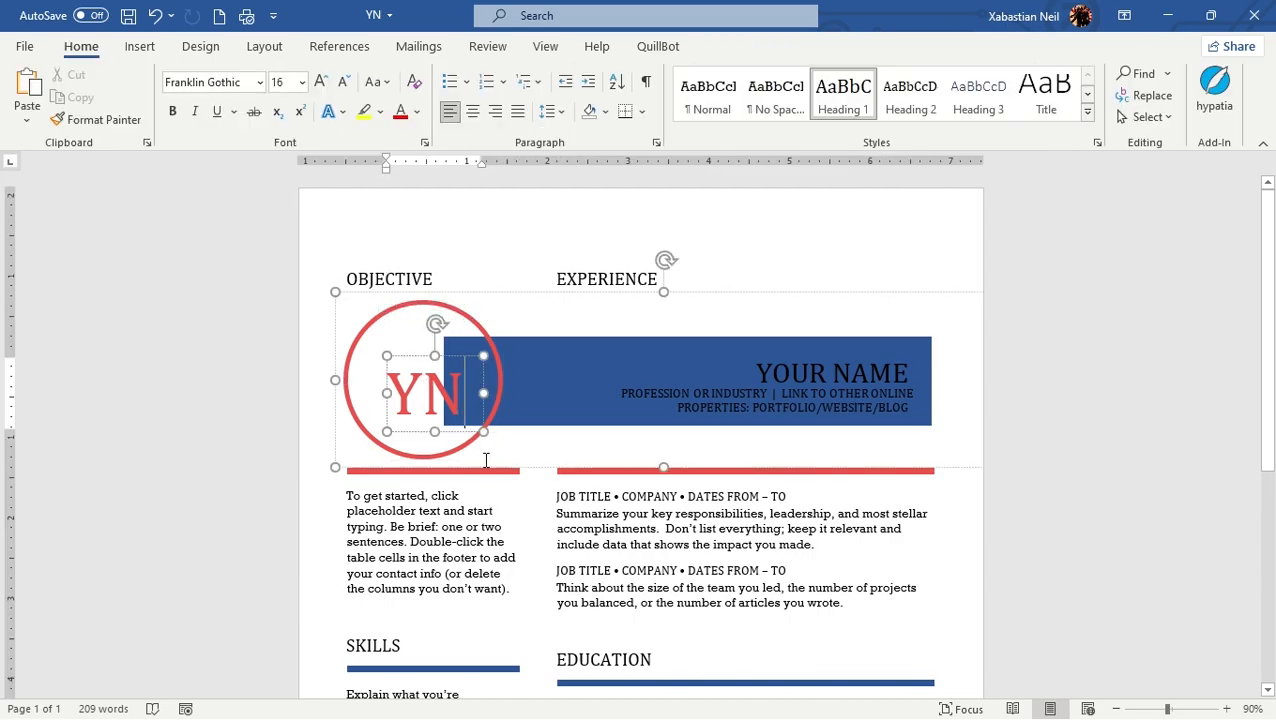
click(456, 446)
drag(576, 310, 617, 314)
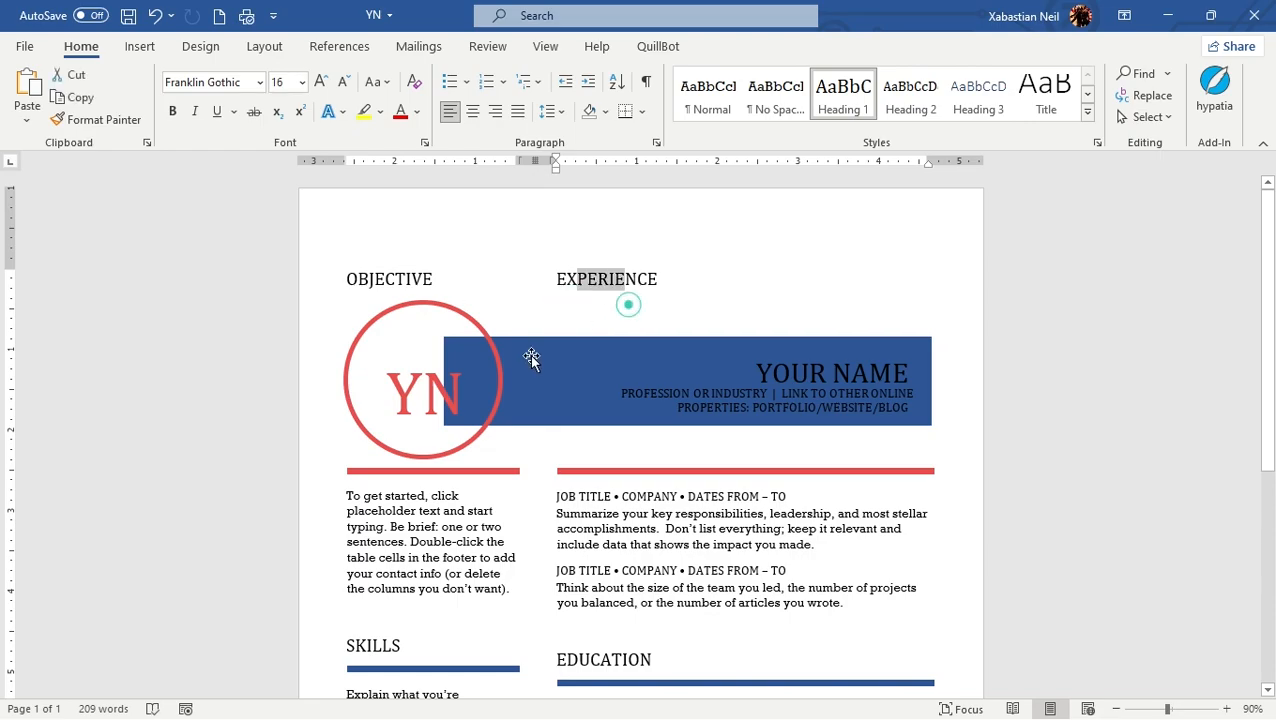
click(472, 318)
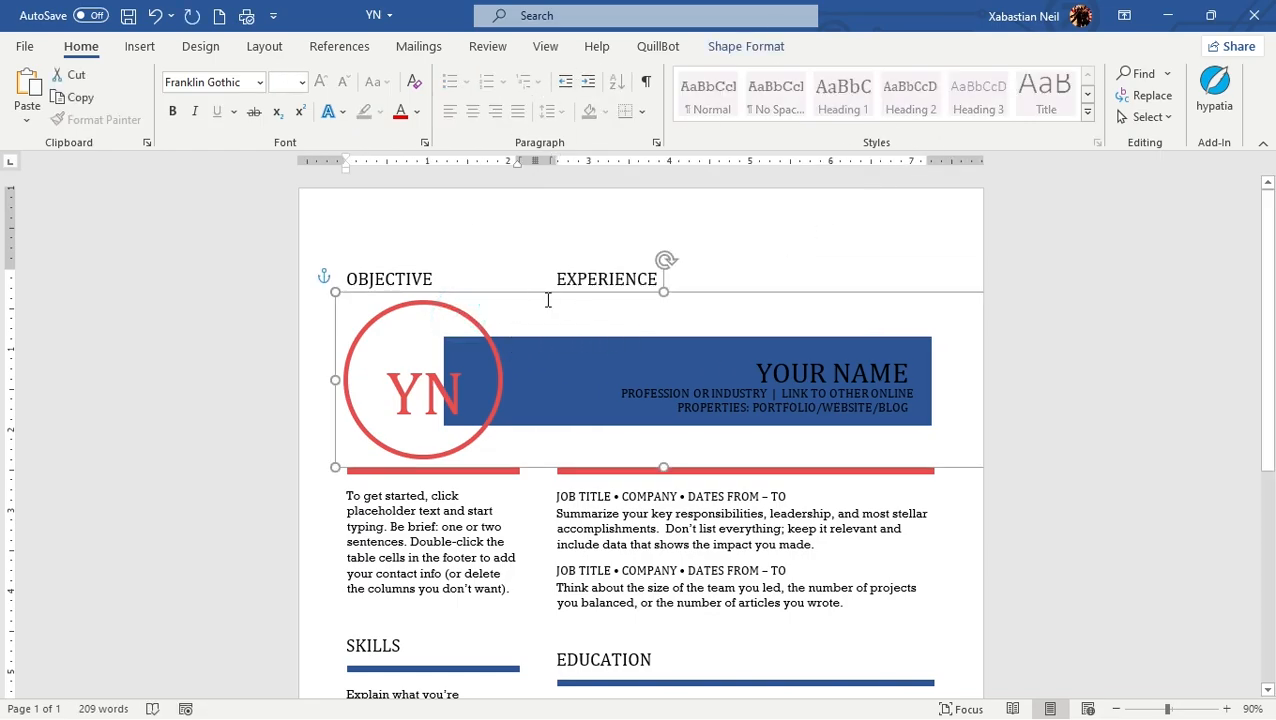
Step: Ungroup the header graphic into its separate shapes and text boxes
double_click(496, 291)
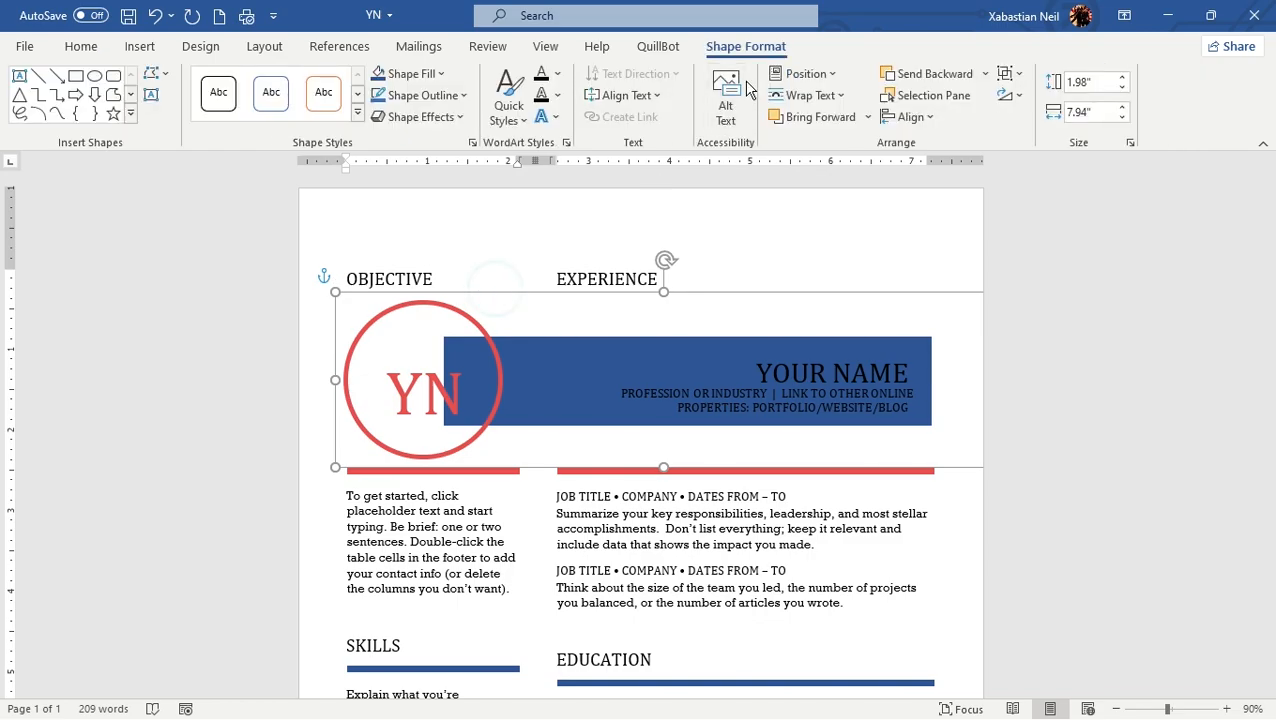
click(1008, 74)
click(1025, 128)
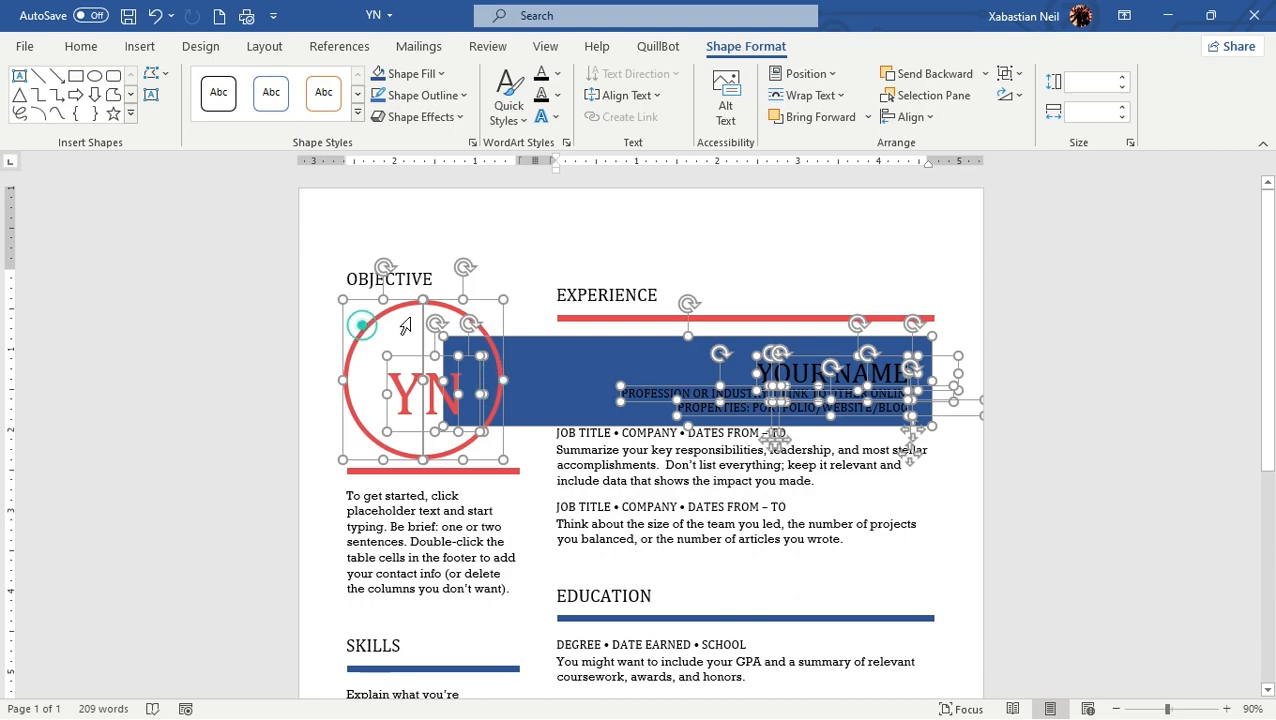
click(583, 268)
Step: Check both halves of the red ring, and stretch the left half outward to the page's left edge
click(472, 325)
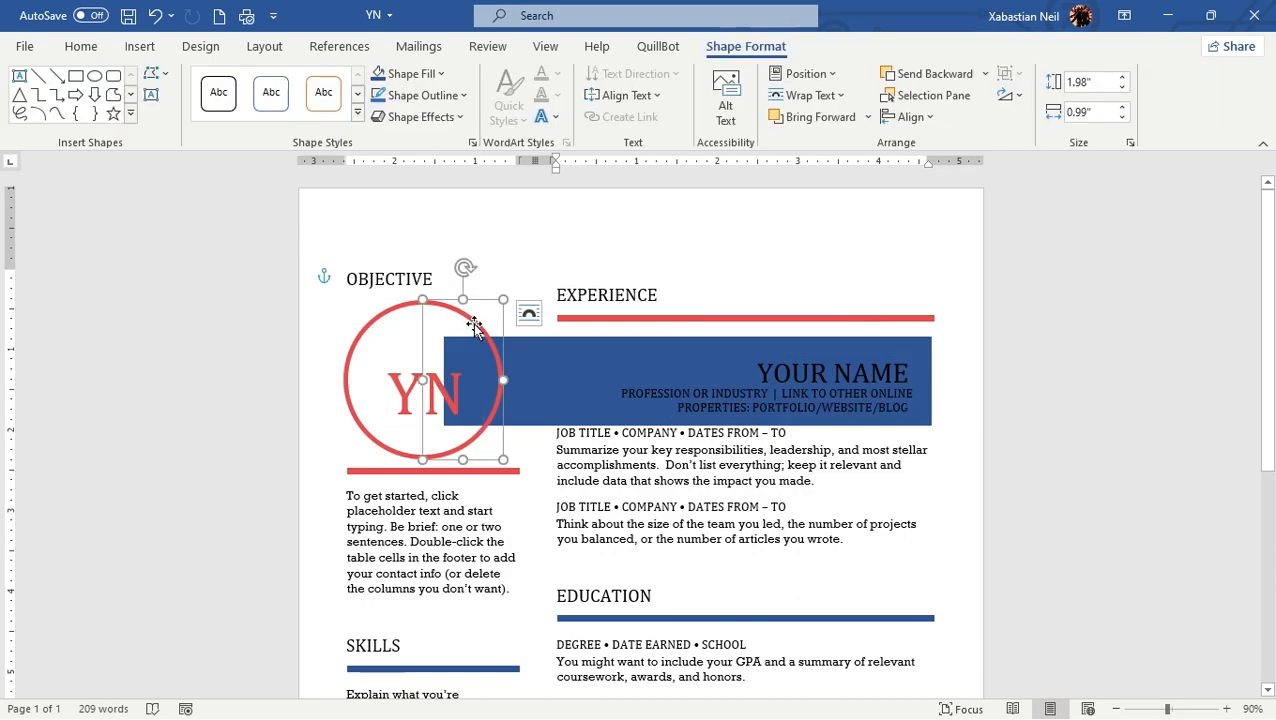
click(373, 313)
click(396, 316)
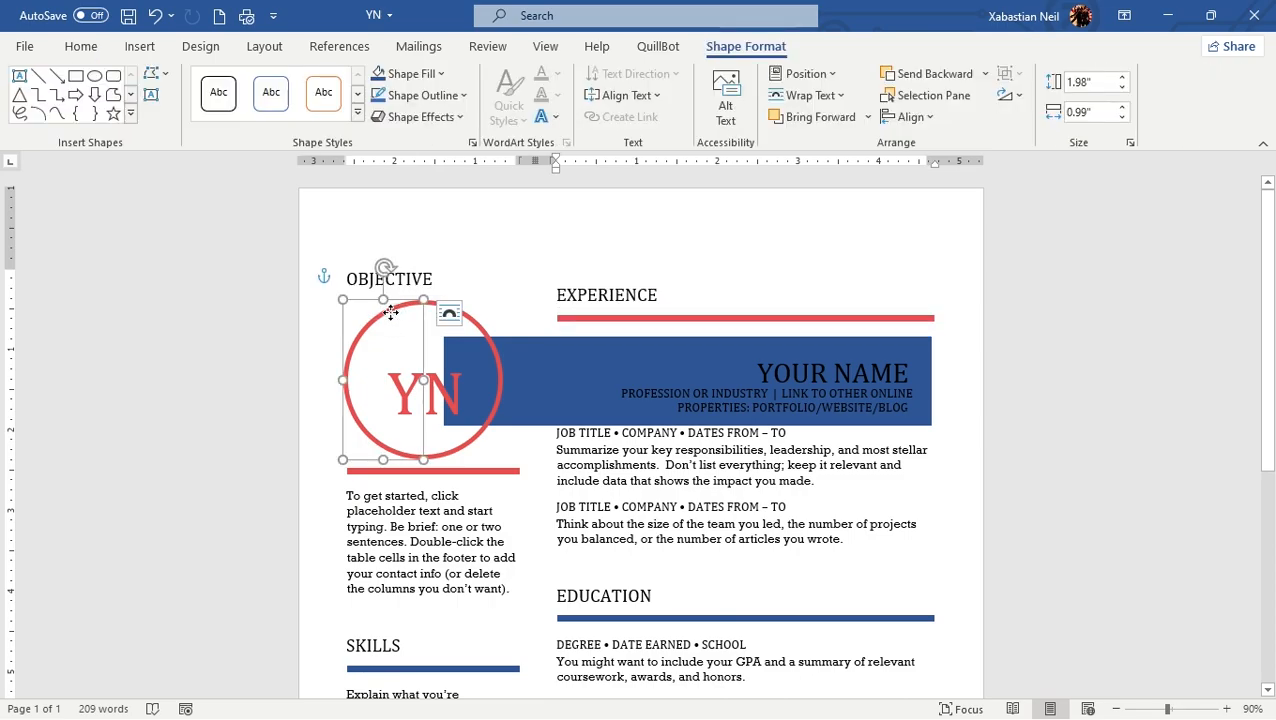
drag(343, 299, 279, 316)
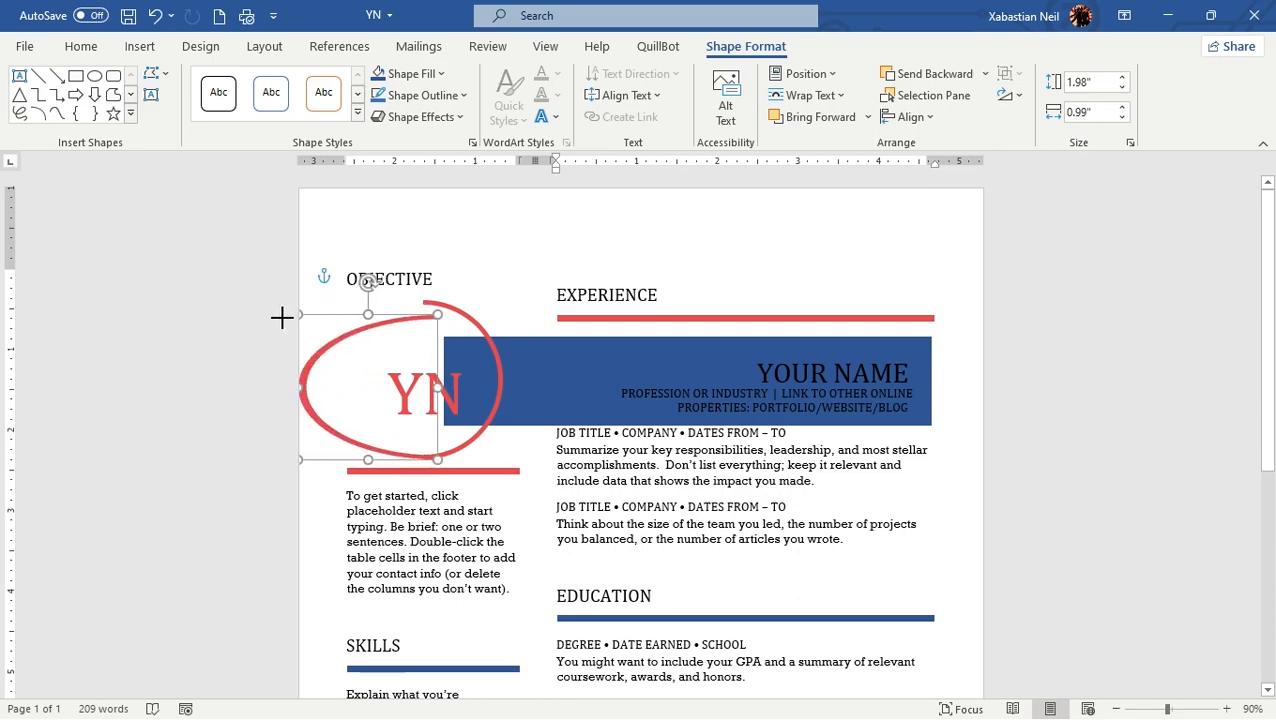
click(743, 289)
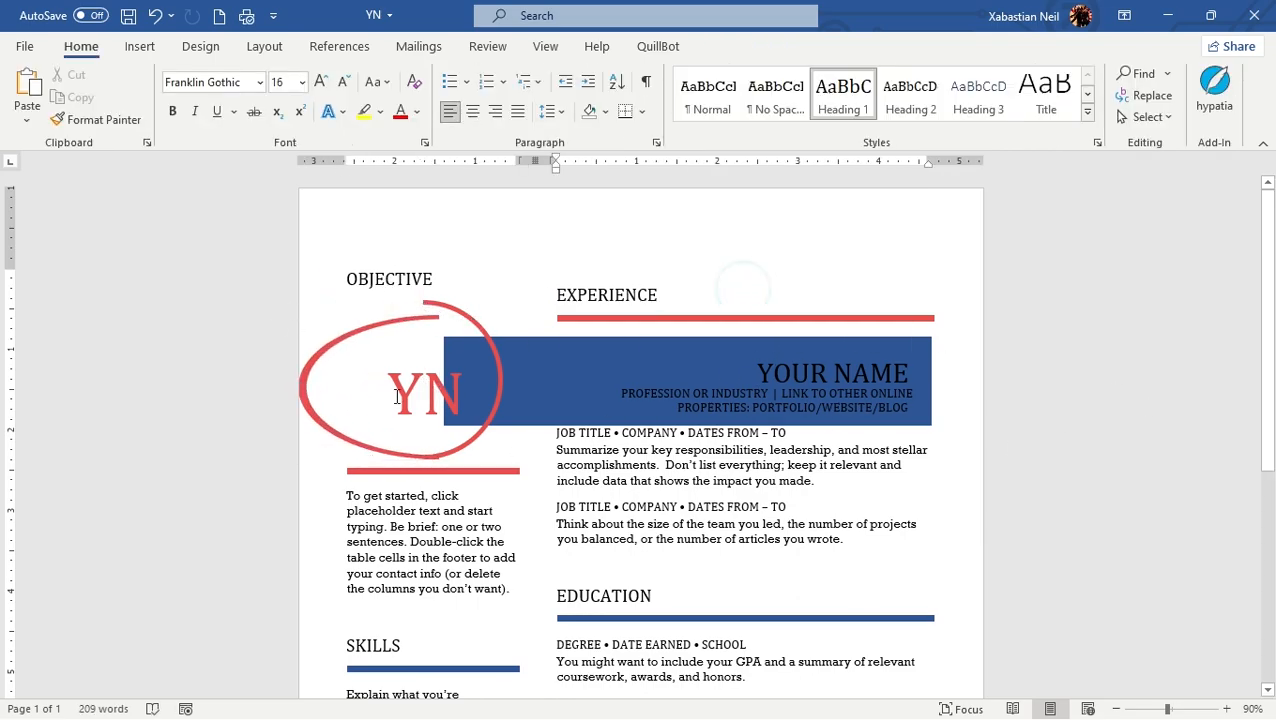
Step: Undo the stretching of the ring half and the ungrouping of the header graphic
click(155, 16)
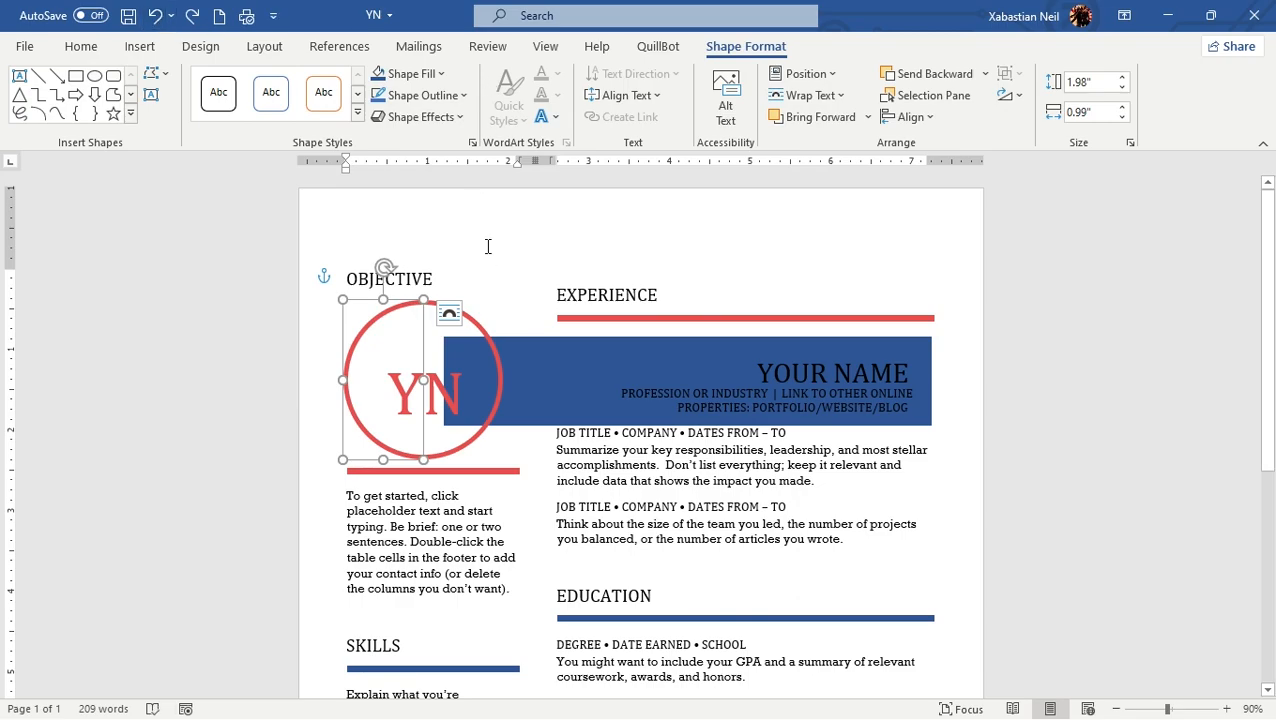
click(155, 16)
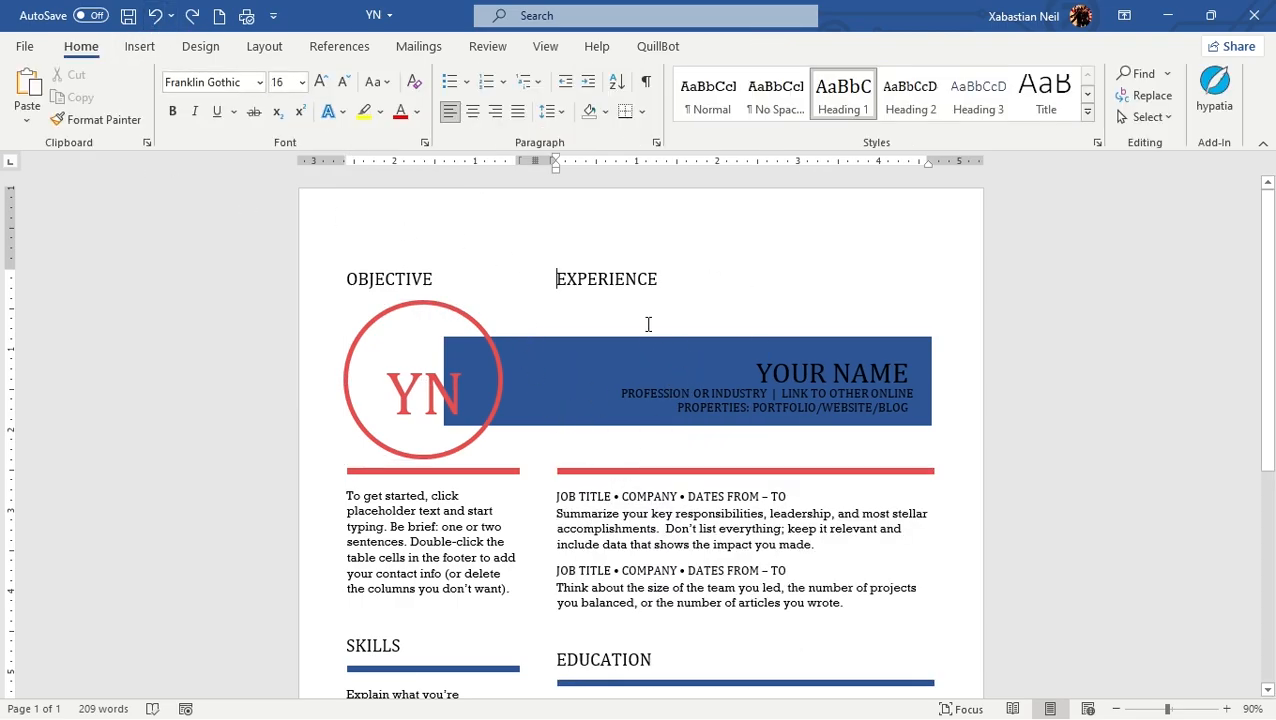
scroll(476, 436, down, 4)
scroll(447, 441, up, 4)
scroll(447, 441, down, 3)
scroll(487, 409, up, 3)
Step: Try deleting the placeholder paragraph of the Objective section, and undo the deletion
drag(513, 590, 311, 492)
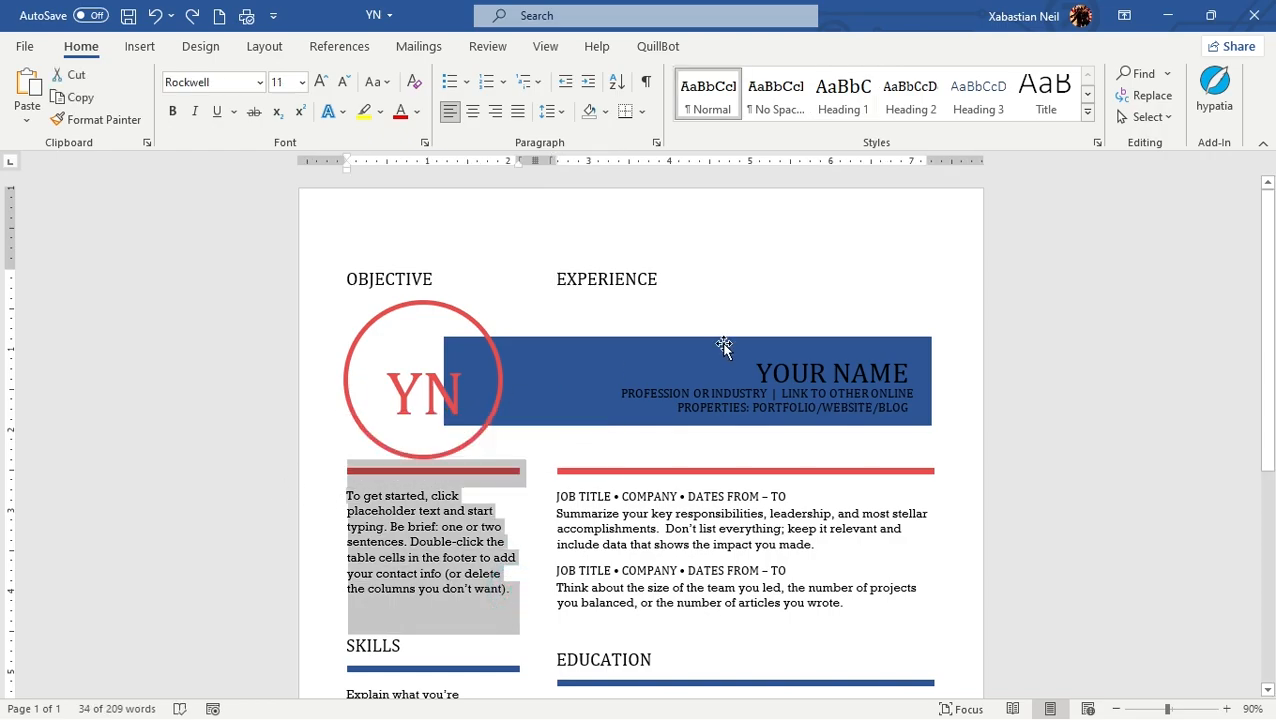
drag(510, 590, 314, 505)
key(Delete)
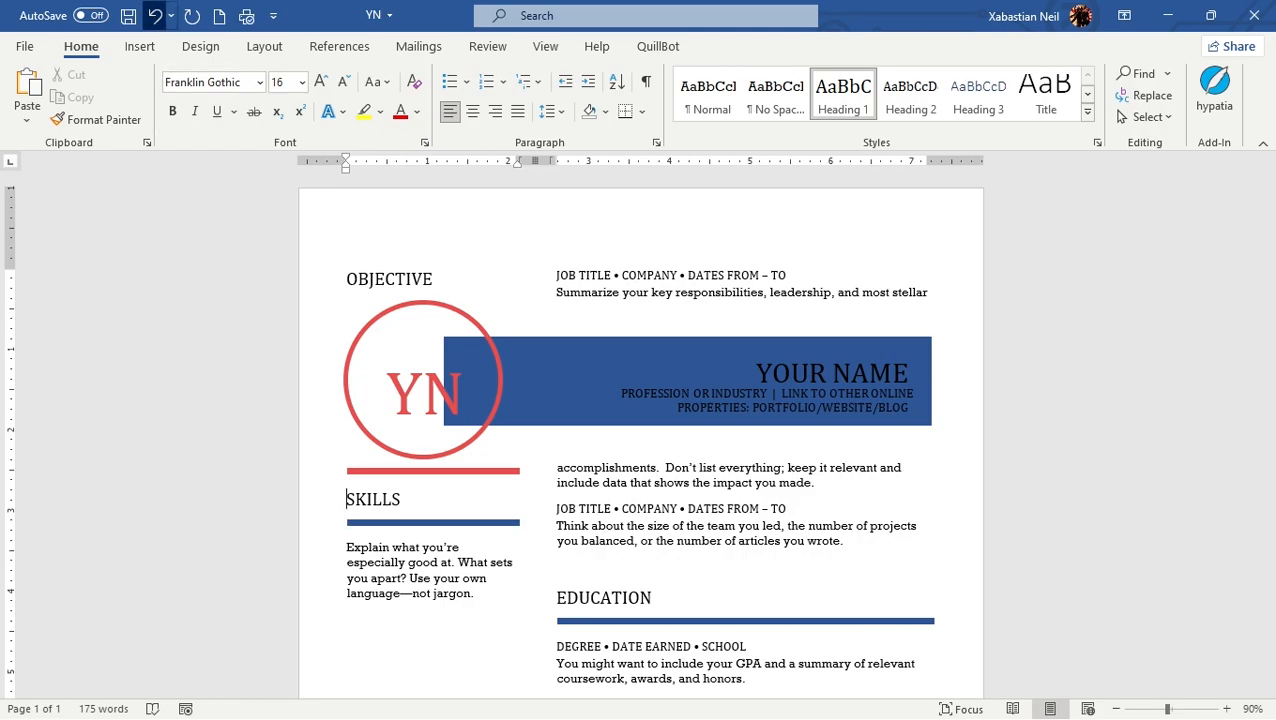
click(155, 15)
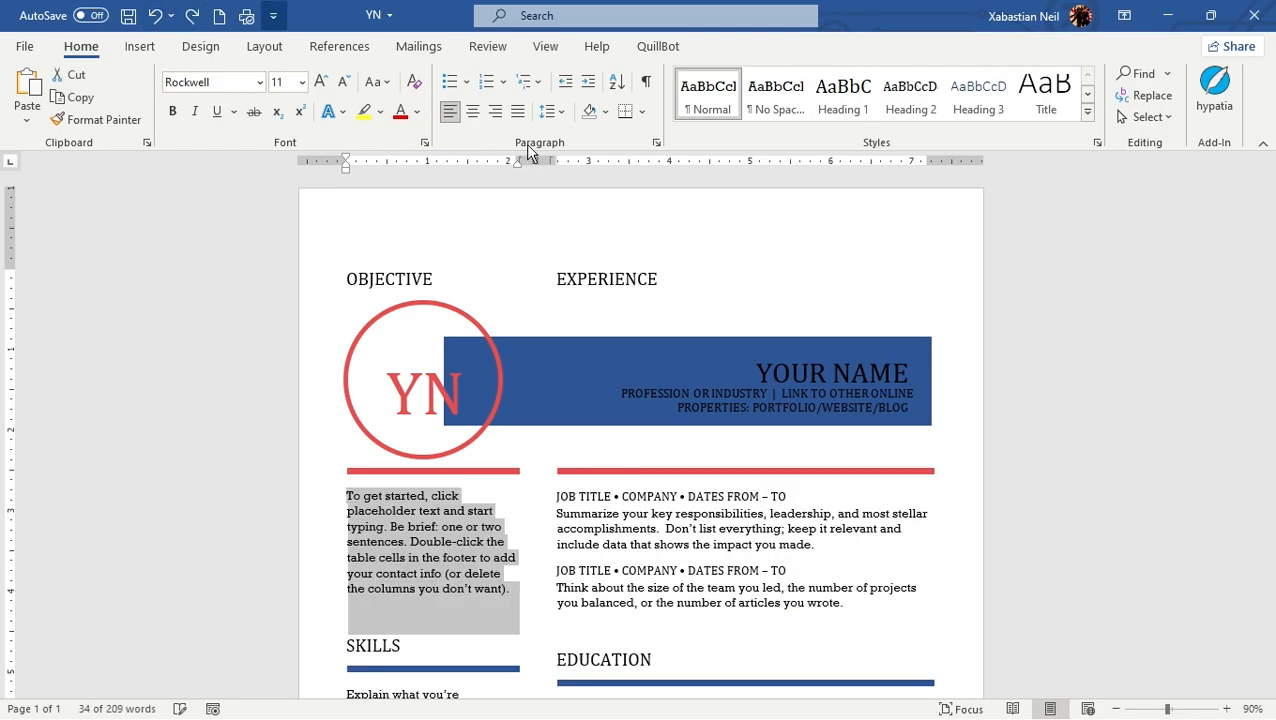
Step: Apply the Normal style to the selected Objective placeholder paragraph
click(903, 101)
click(736, 95)
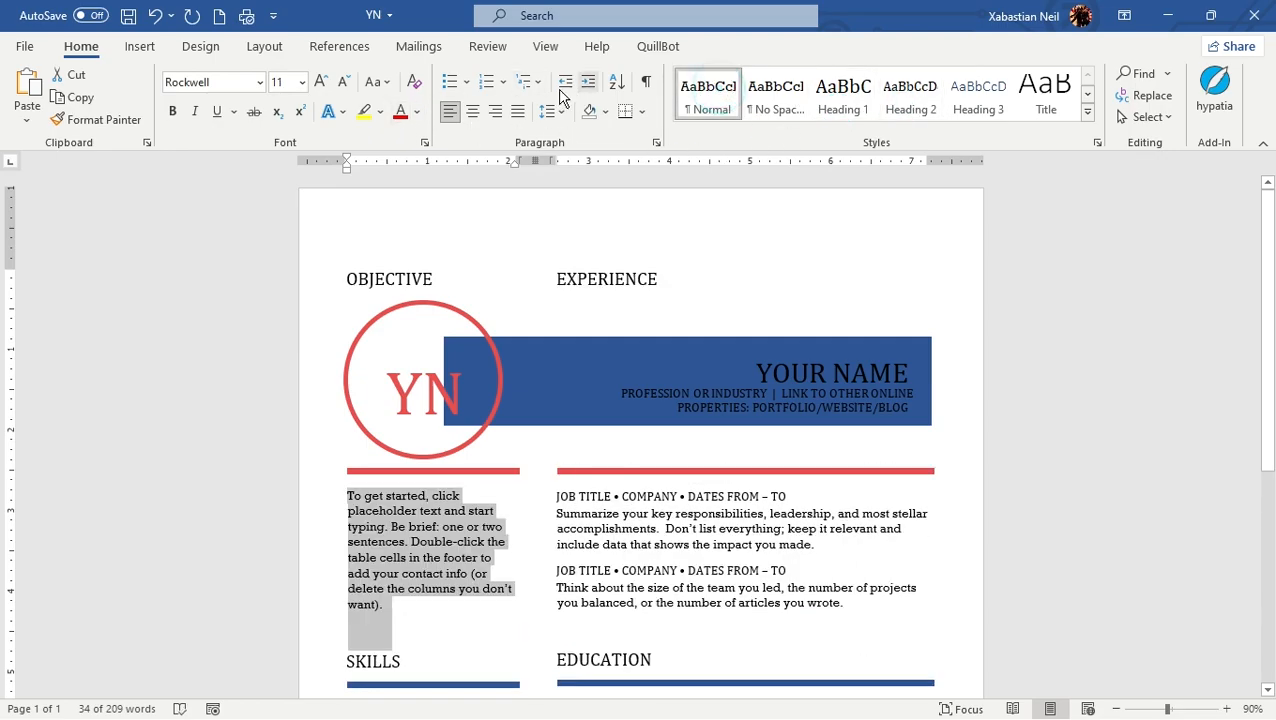
Step: Look through the mailing, layout and design options, including the list of theme color sets
click(487, 47)
click(420, 50)
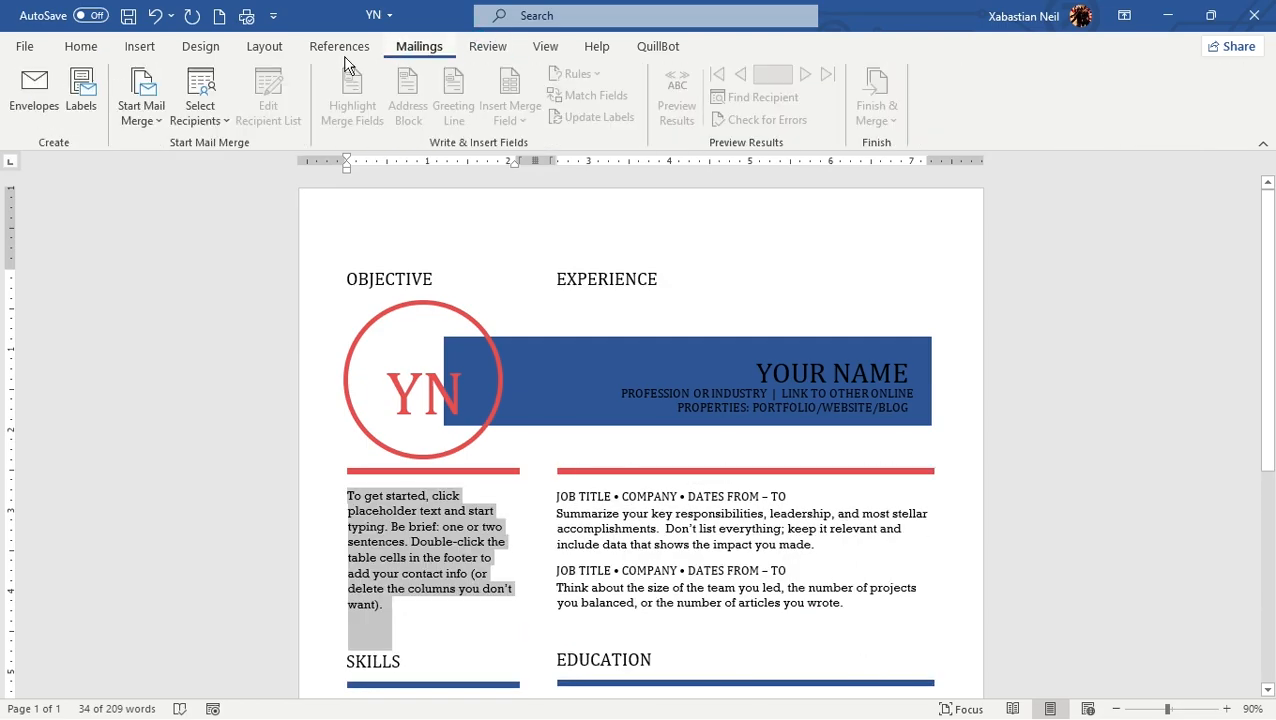
click(267, 52)
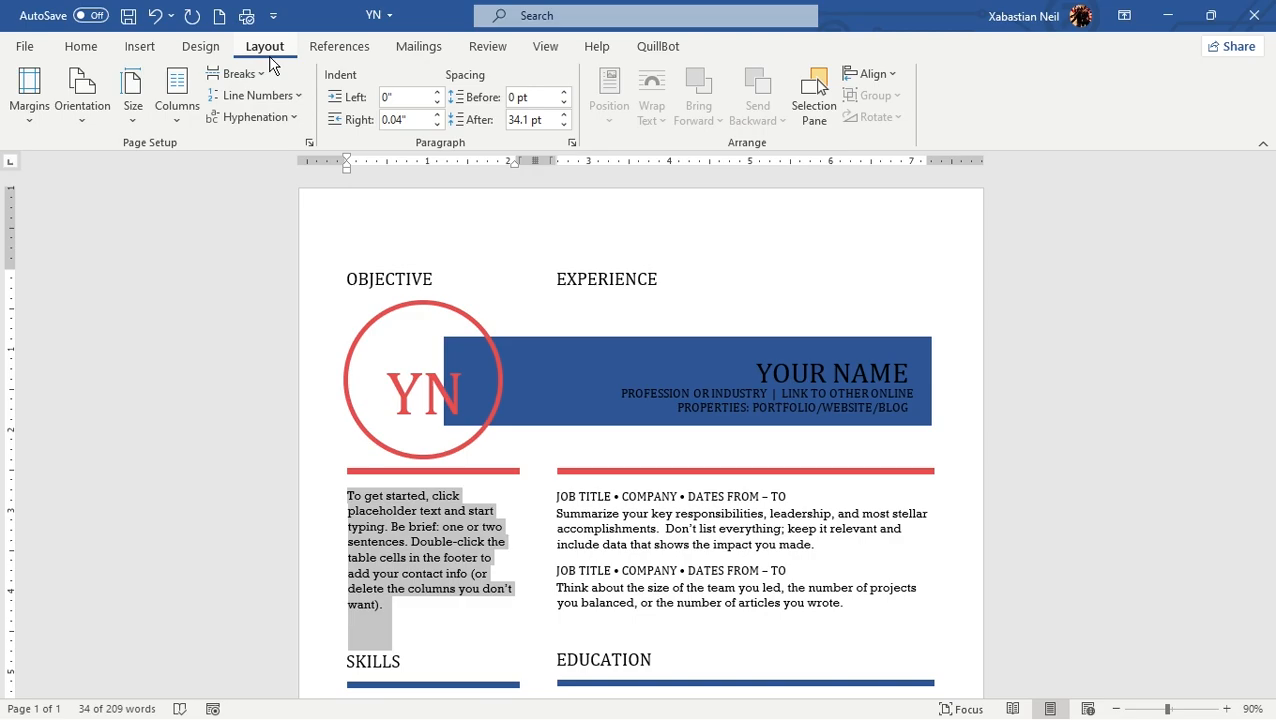
scroll(250, 57, up, 3)
click(197, 50)
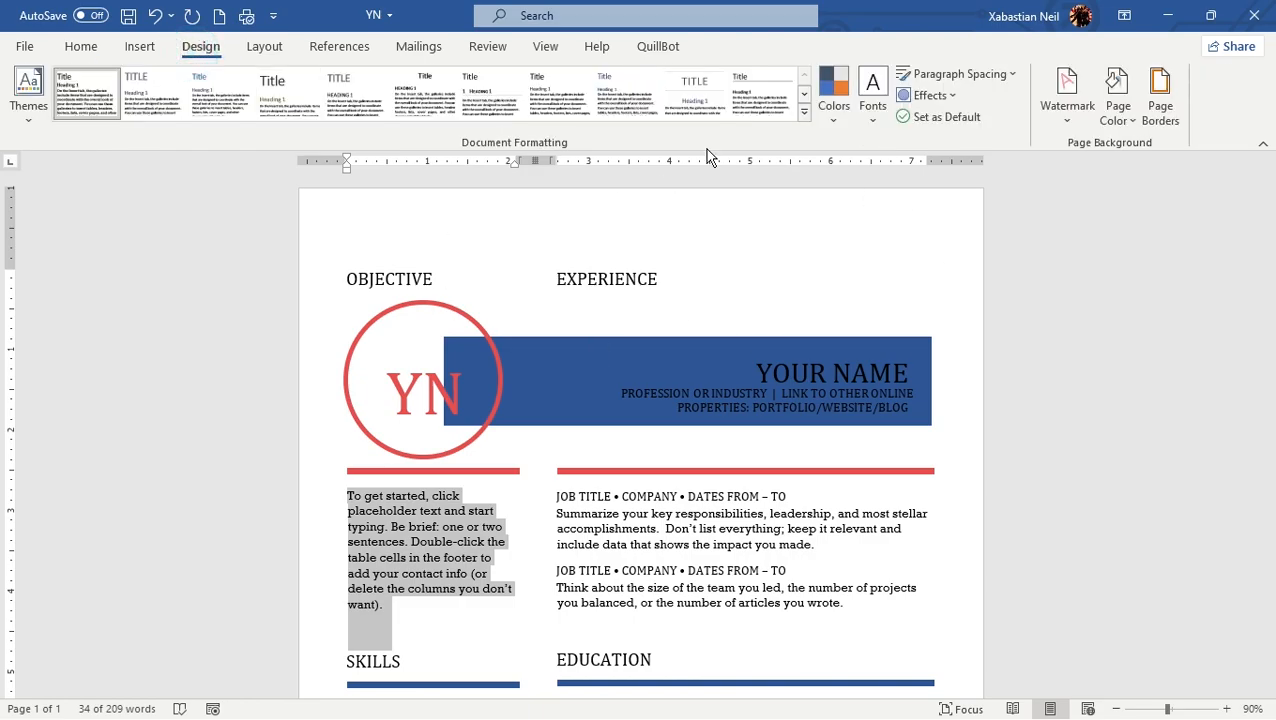
click(833, 92)
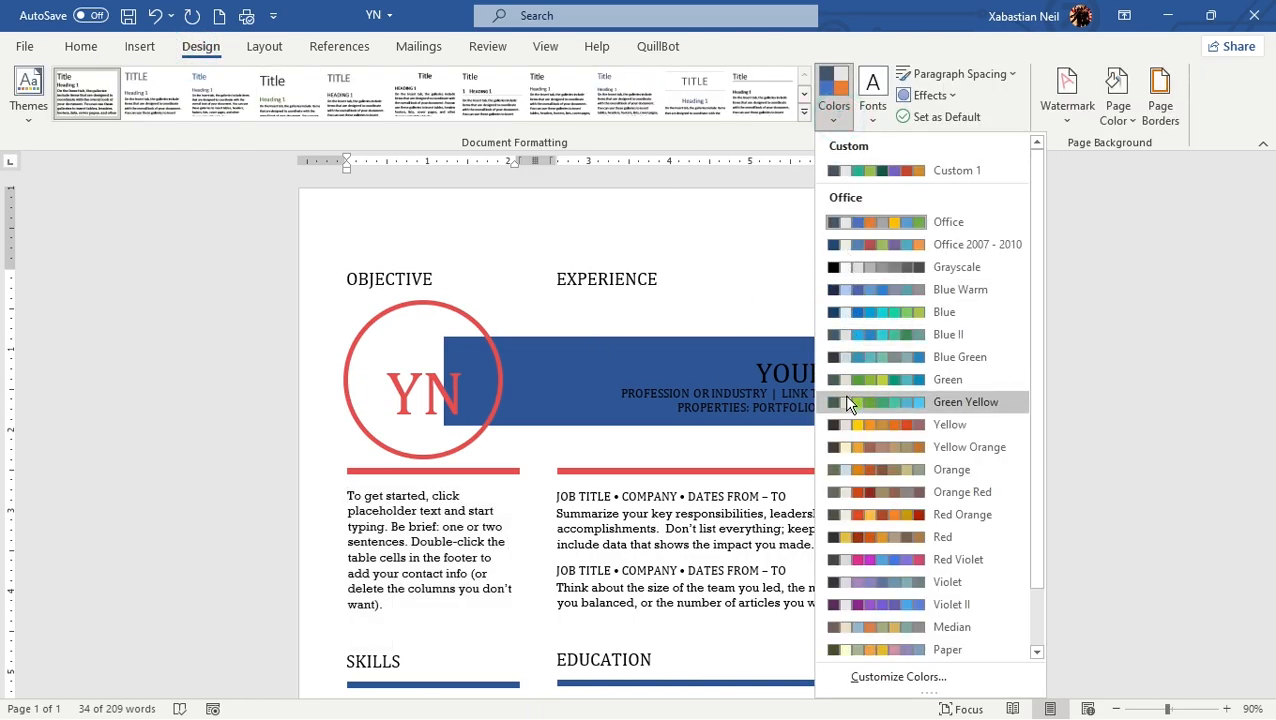
click(778, 259)
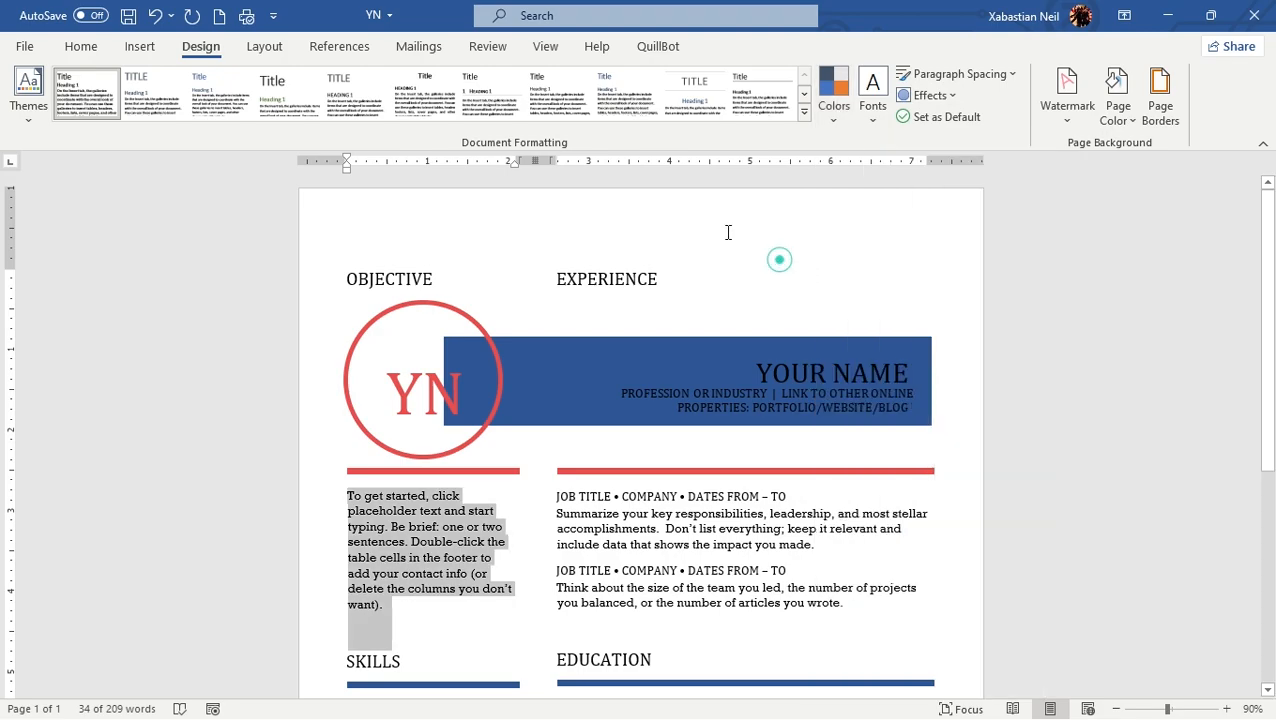
click(142, 47)
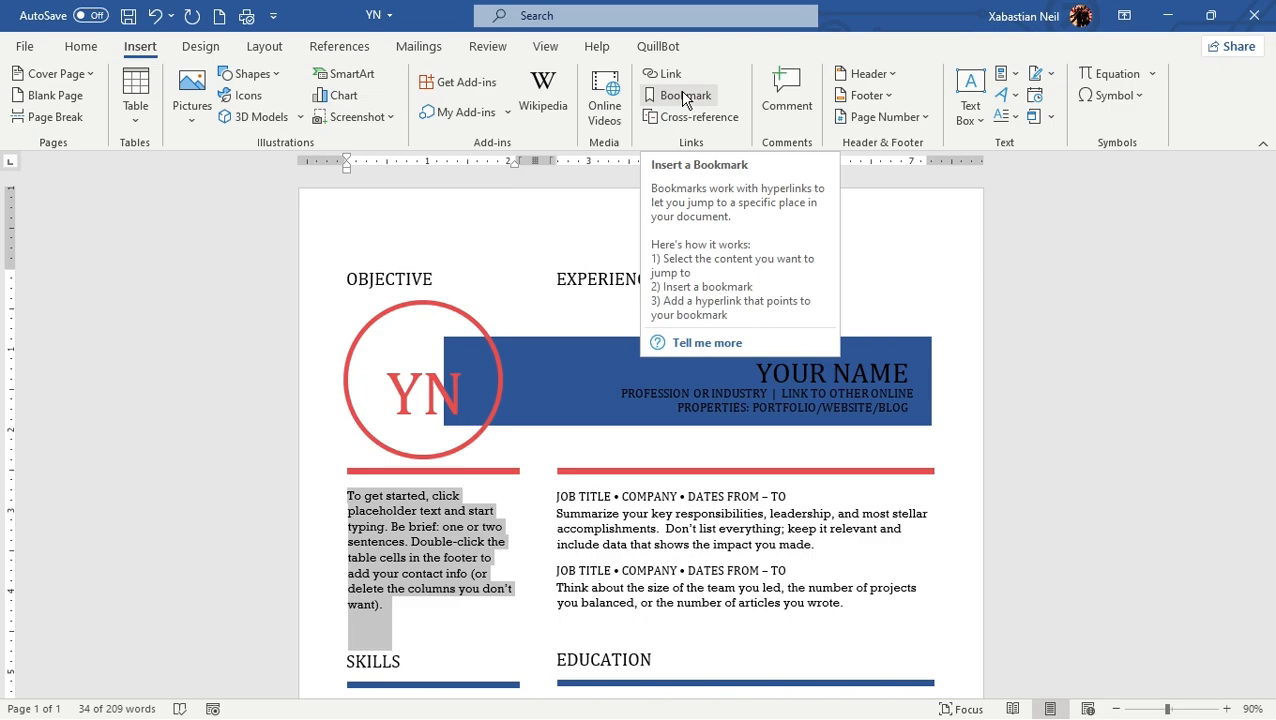
click(128, 15)
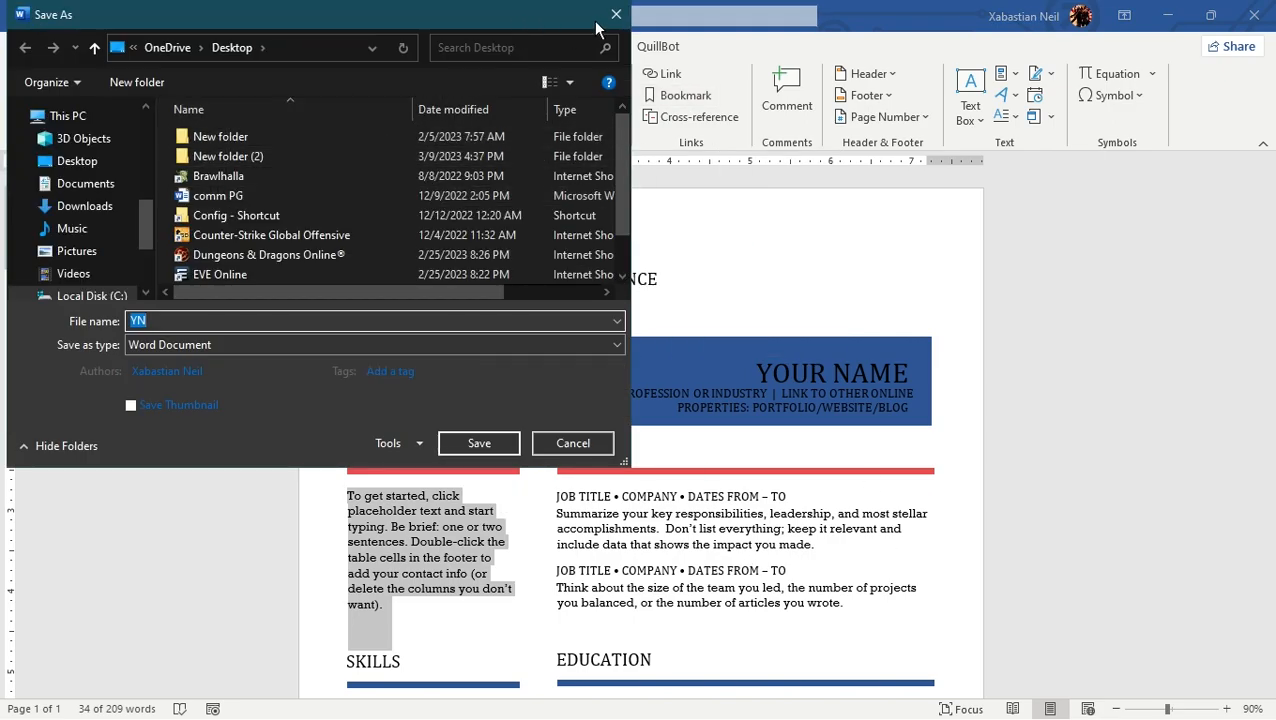
click(616, 14)
Step: Open the Save As locations, look through the local folders in the save dialog, and cancel it without saving
click(24, 46)
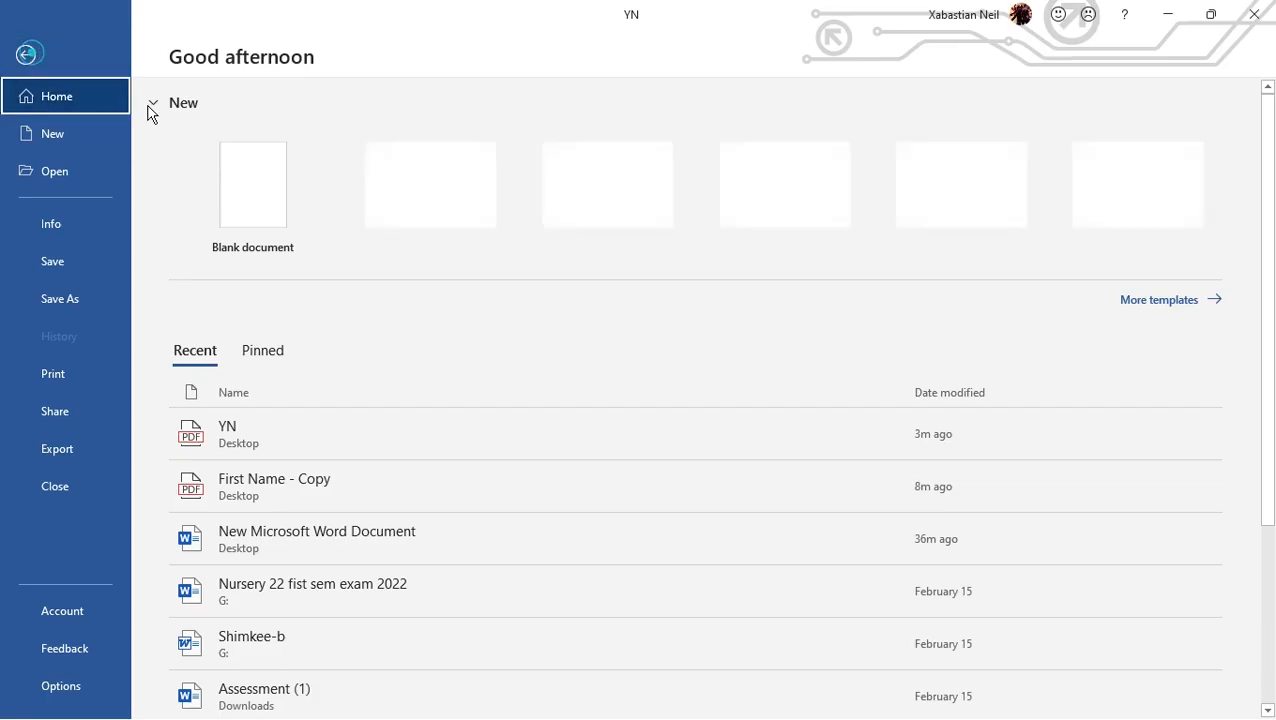
click(95, 300)
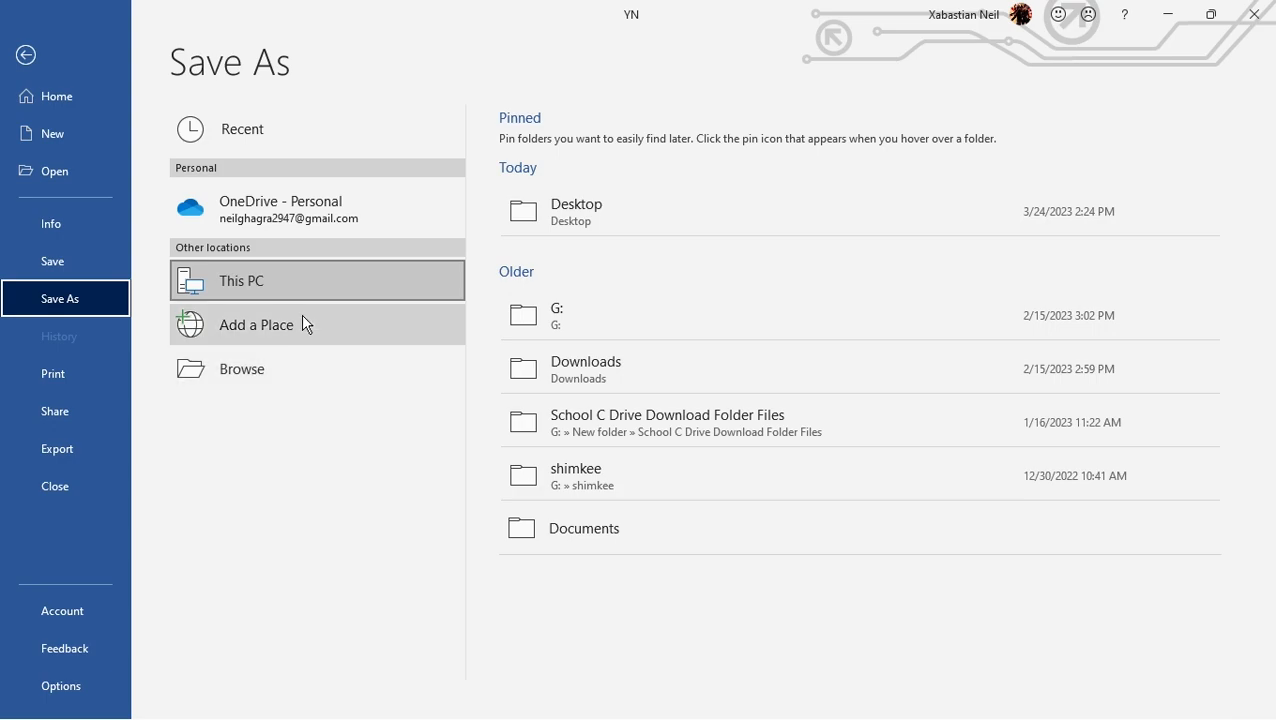
click(278, 372)
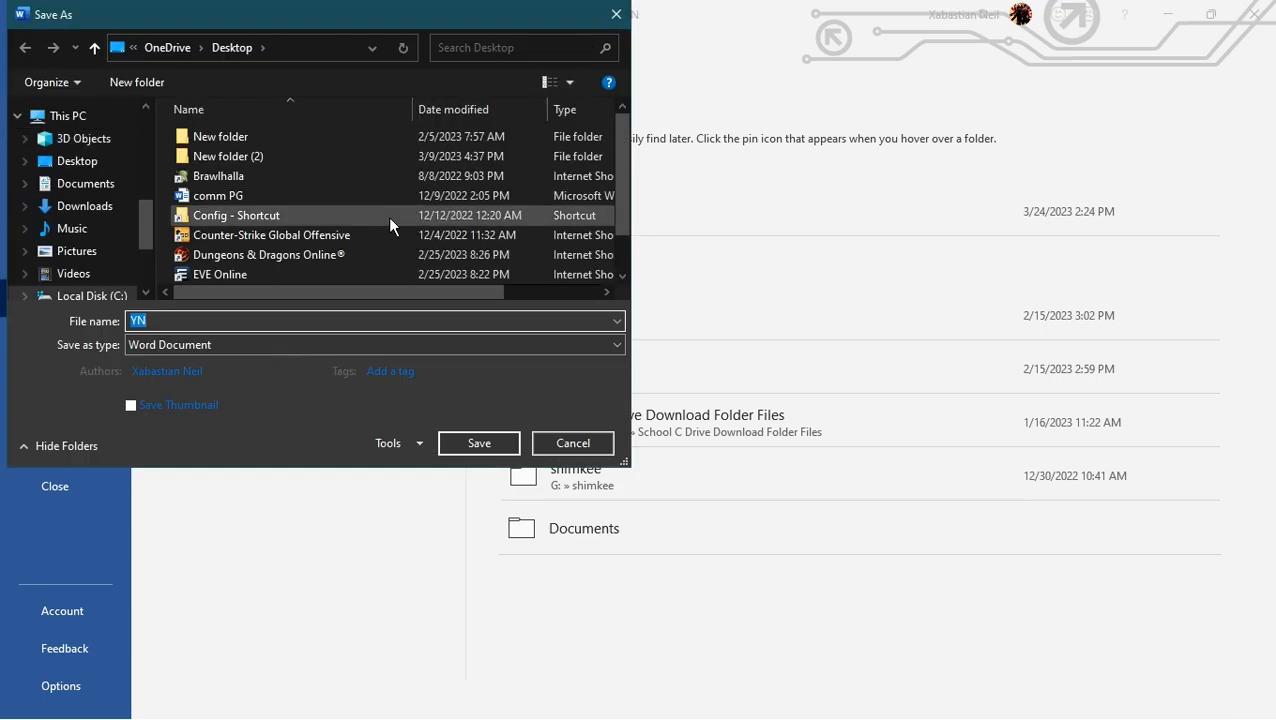
drag(399, 23, 575, 25)
scroll(240, 250, down, 3)
scroll(250, 210, up, 3)
scroll(240, 260, down, 3)
scroll(268, 195, up, 2)
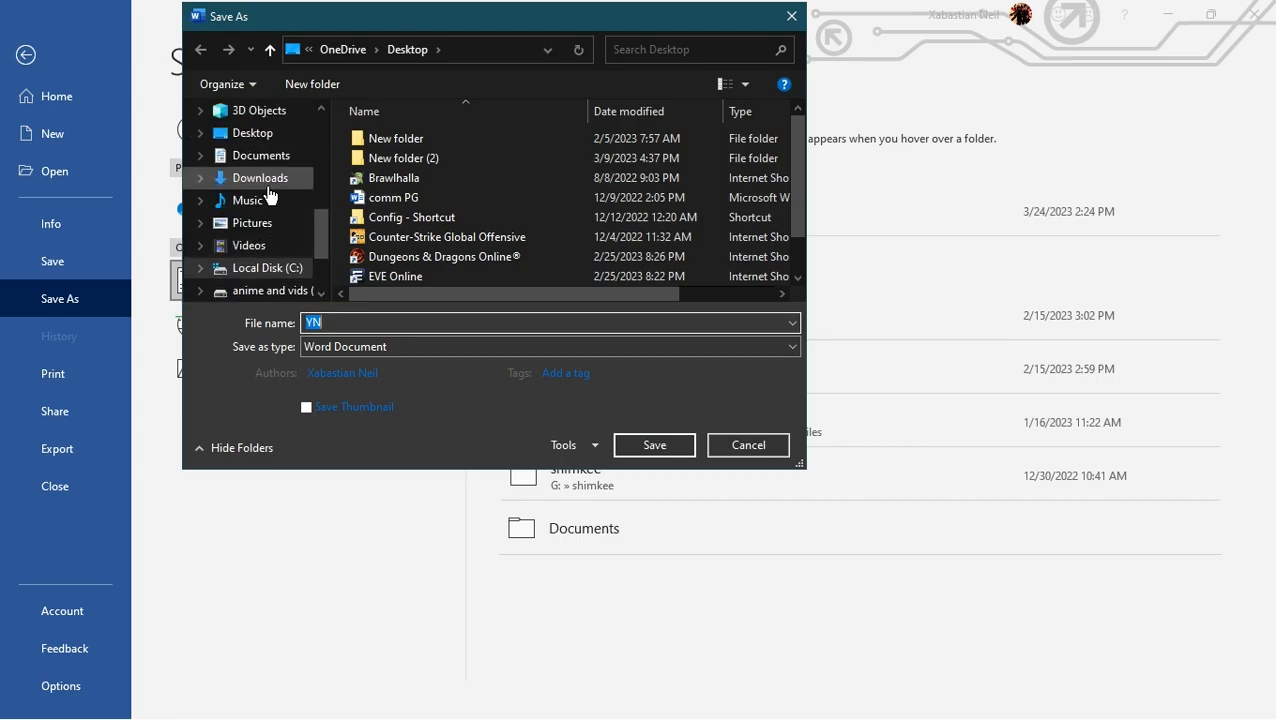
click(792, 16)
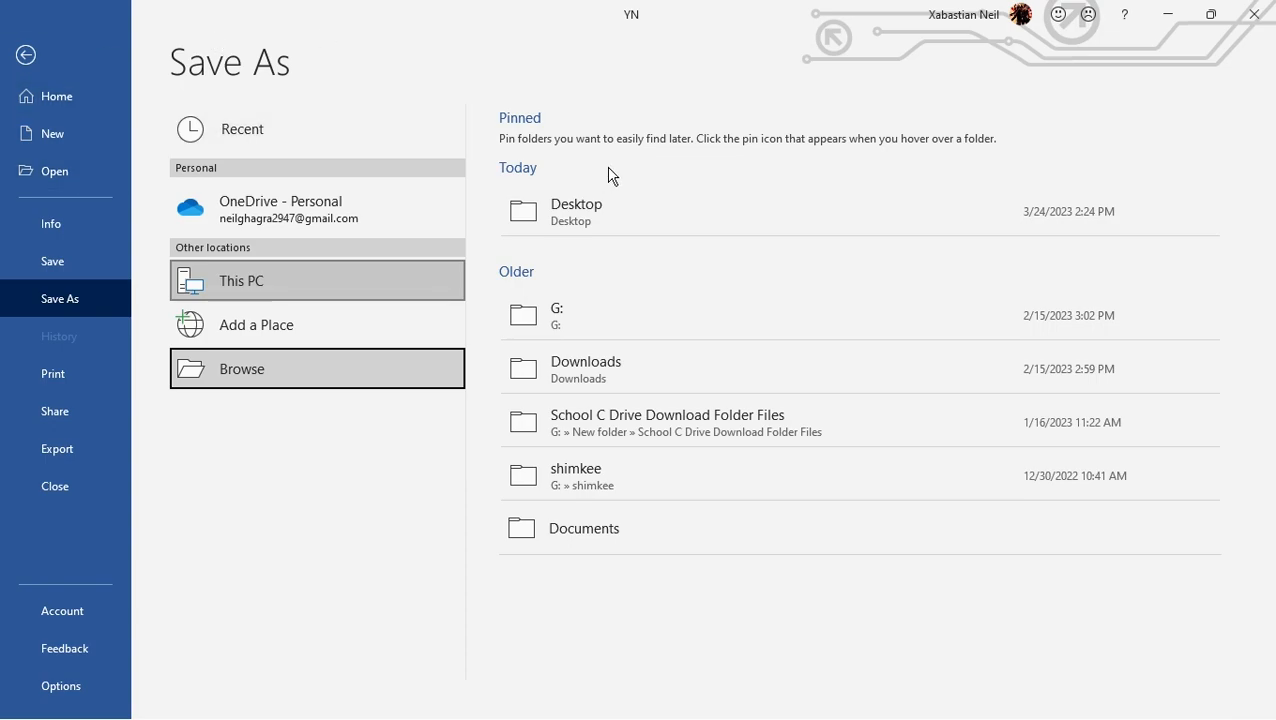
Step: Choose the personal OneDrive folder as the save location and name the file resume
click(378, 209)
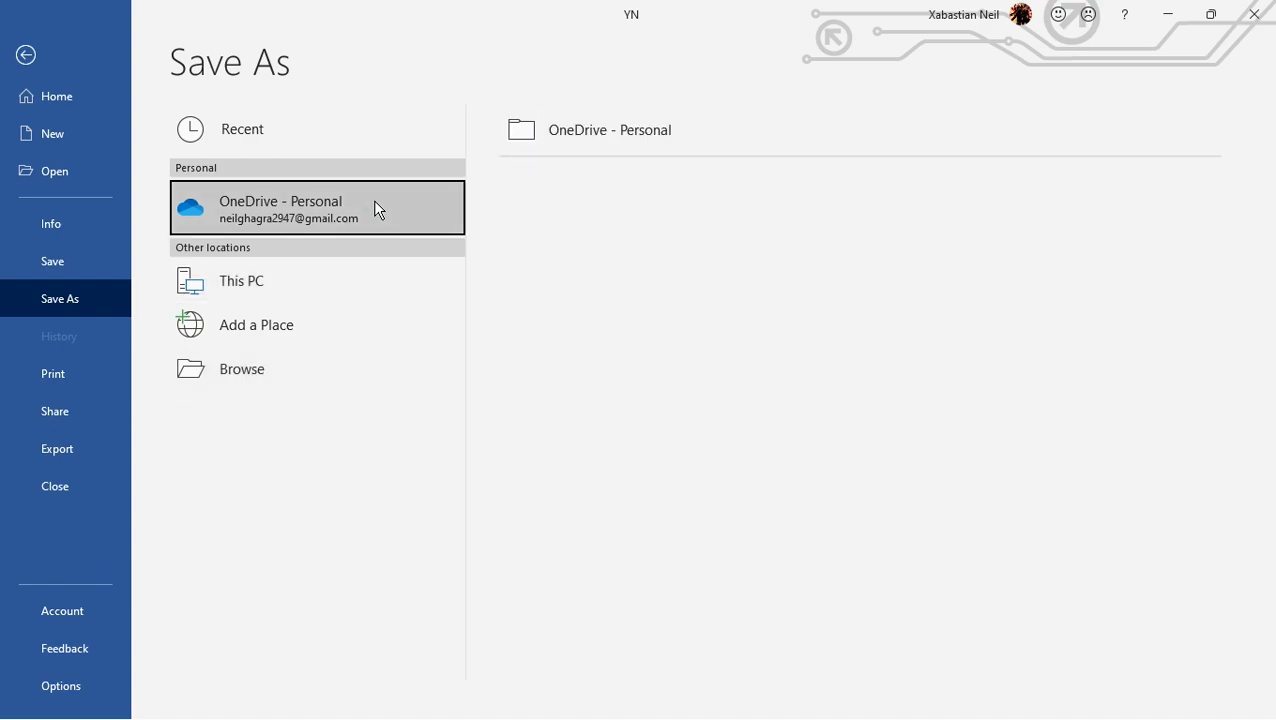
click(622, 152)
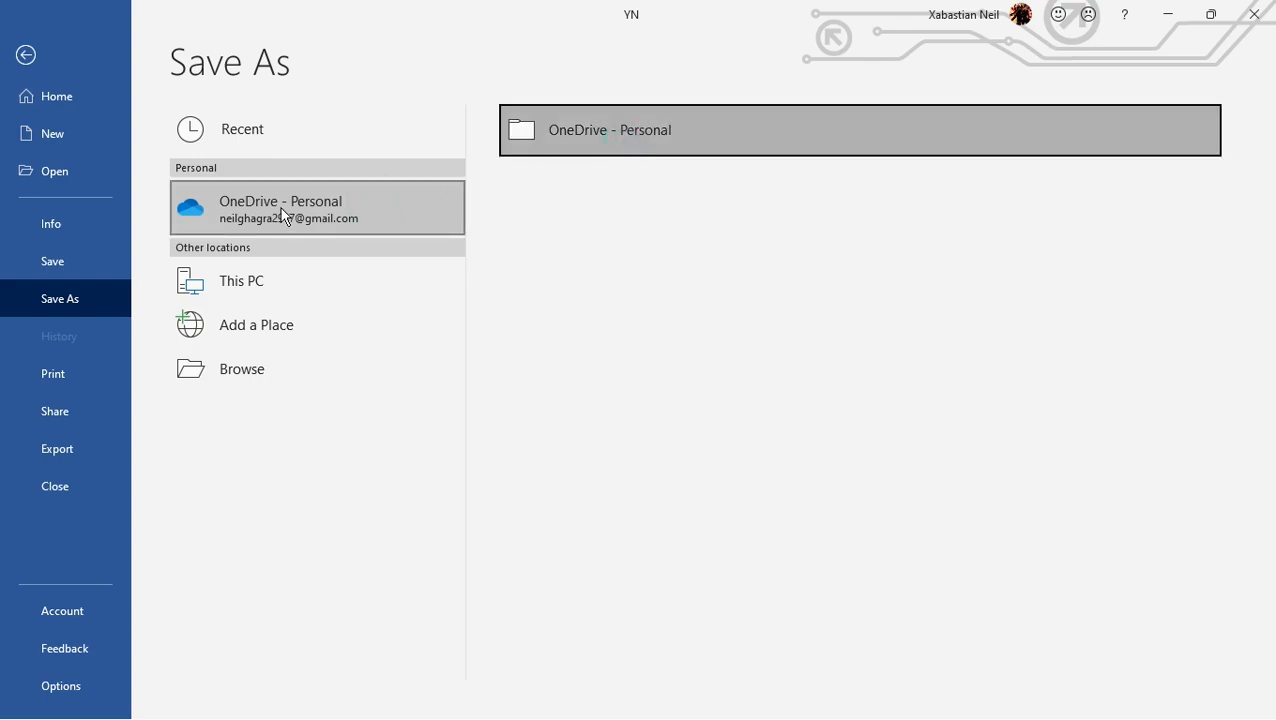
click(35, 69)
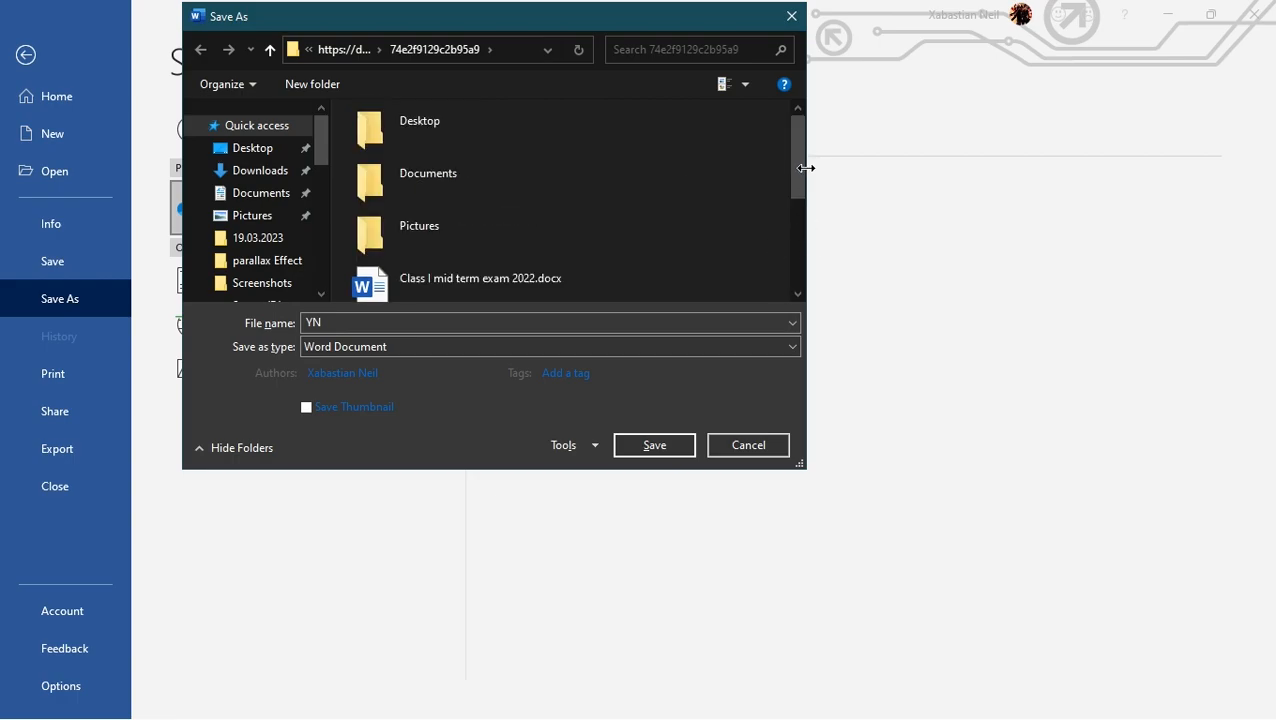
scroll(482, 230, down, 3)
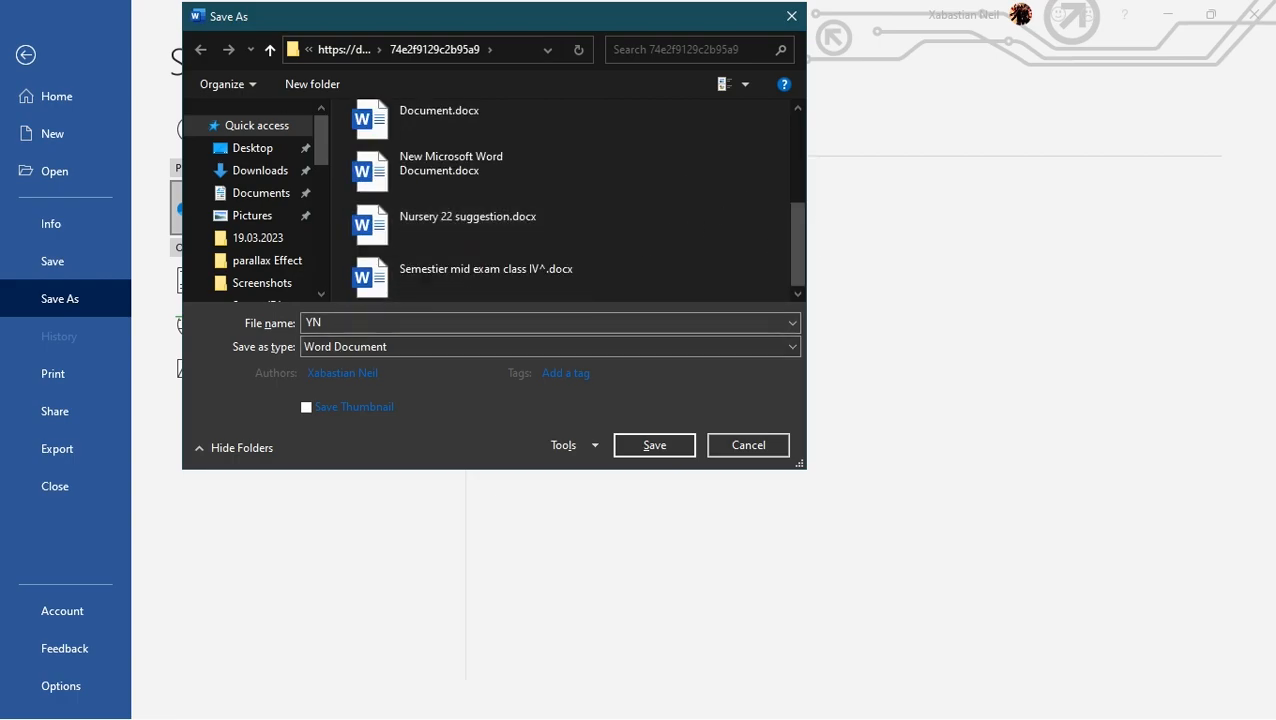
mouse_move(793, 262)
mouse_down()
mouse_move(810, 149)
mouse_move(790, 282)
mouse_up()
double_click(370, 320)
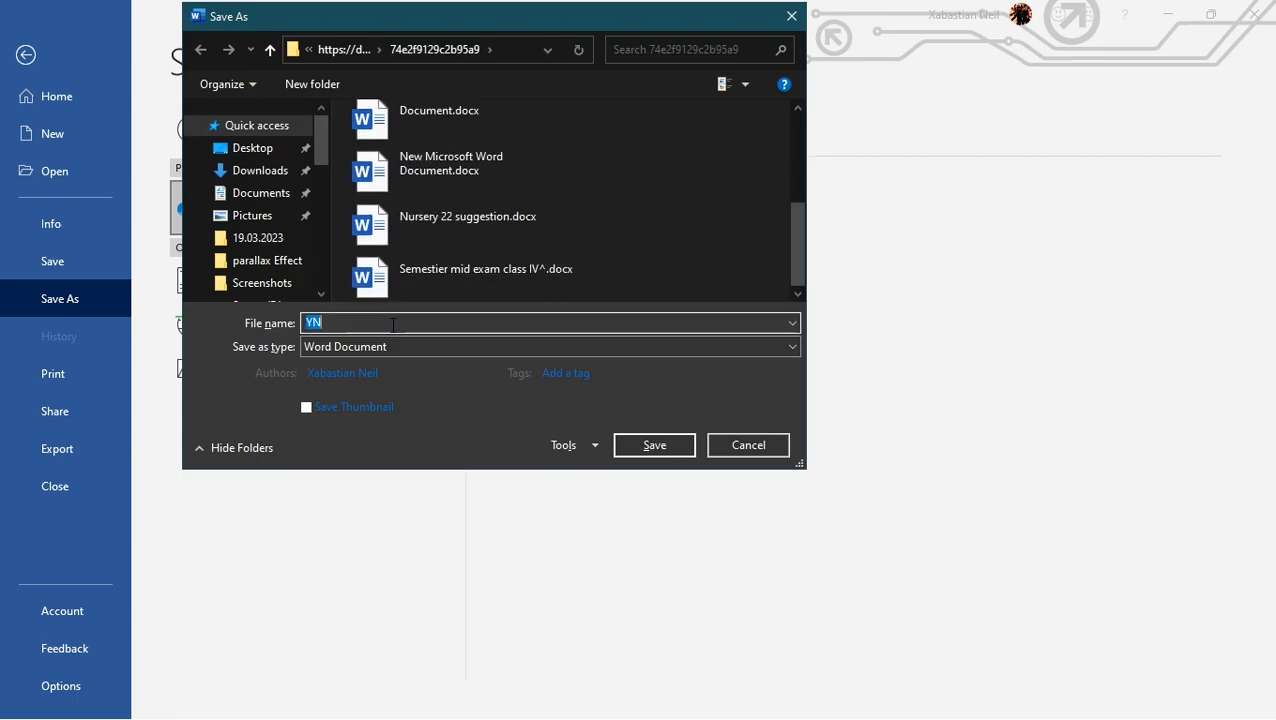
key(BackSpace)
text(resume)
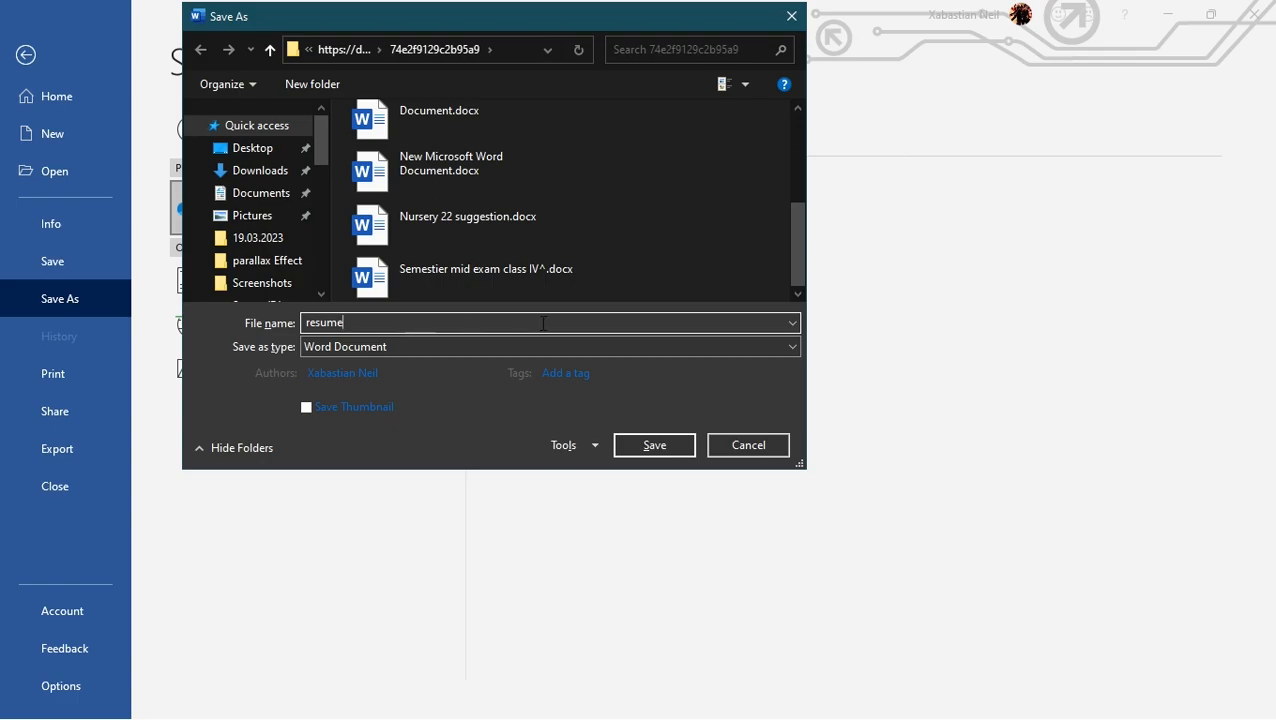
Step: Look through the available file types and try PDF as the save format
click(422, 346)
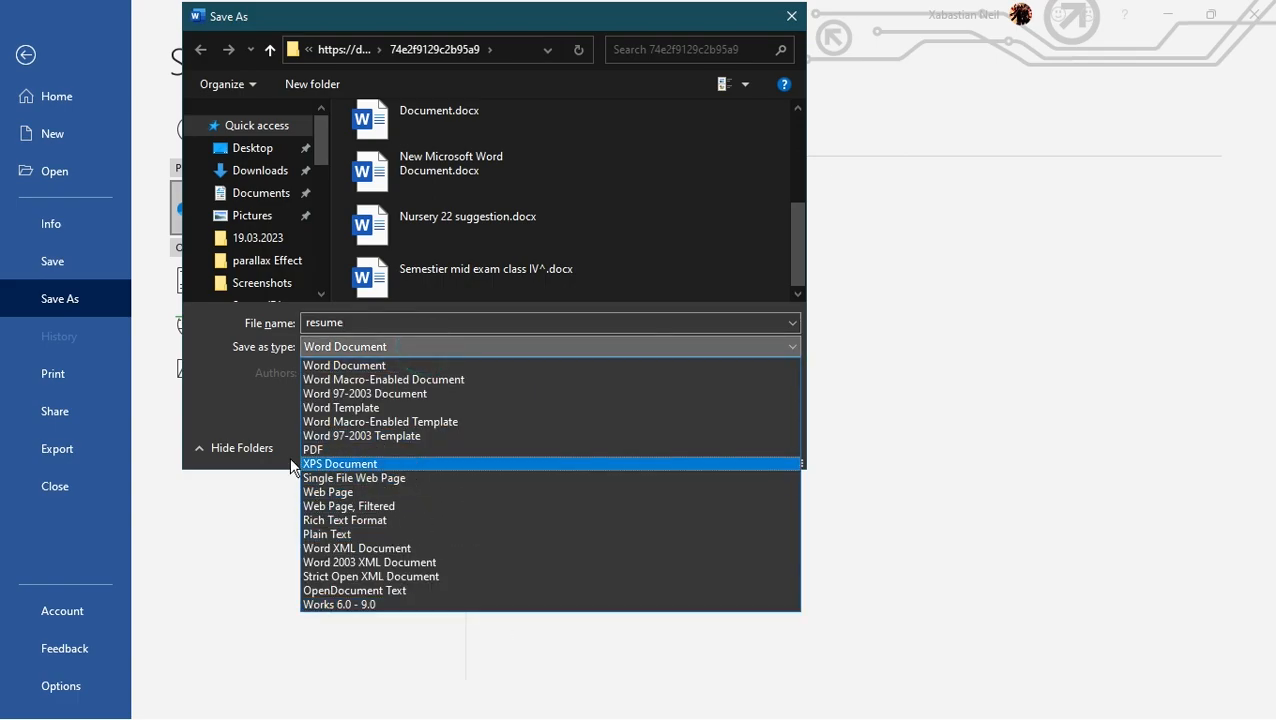
click(456, 341)
click(433, 344)
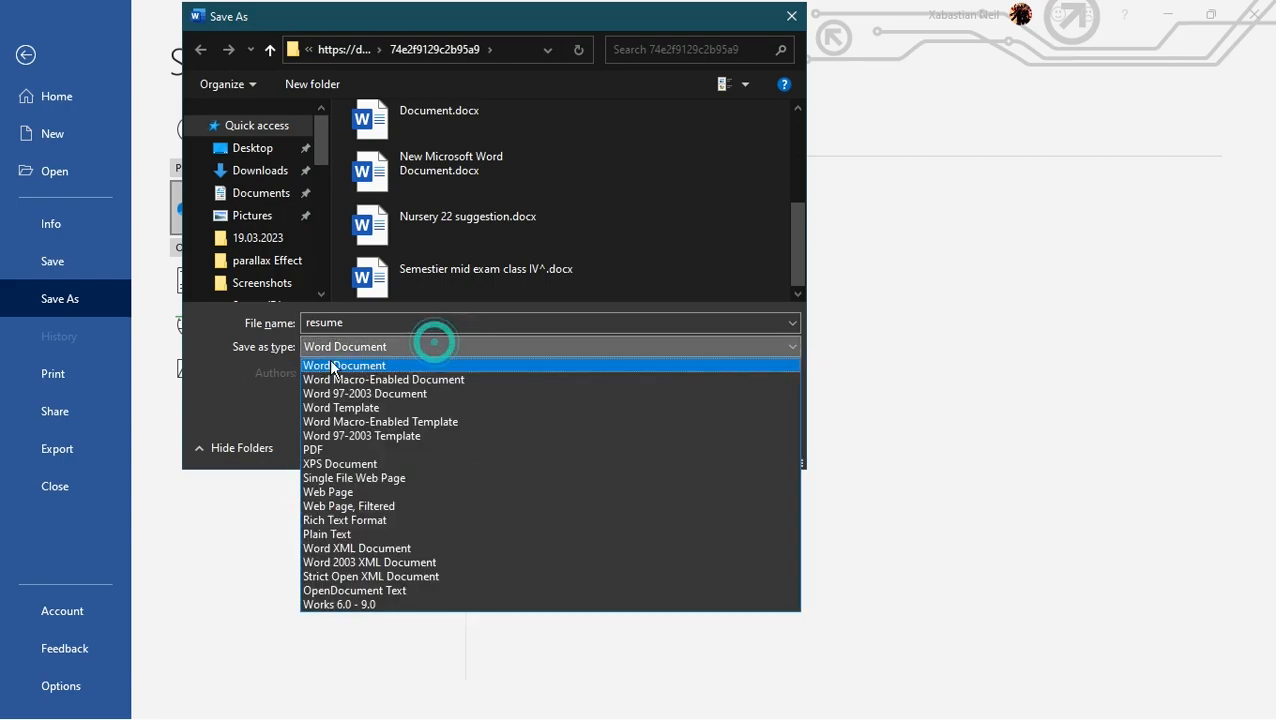
click(330, 445)
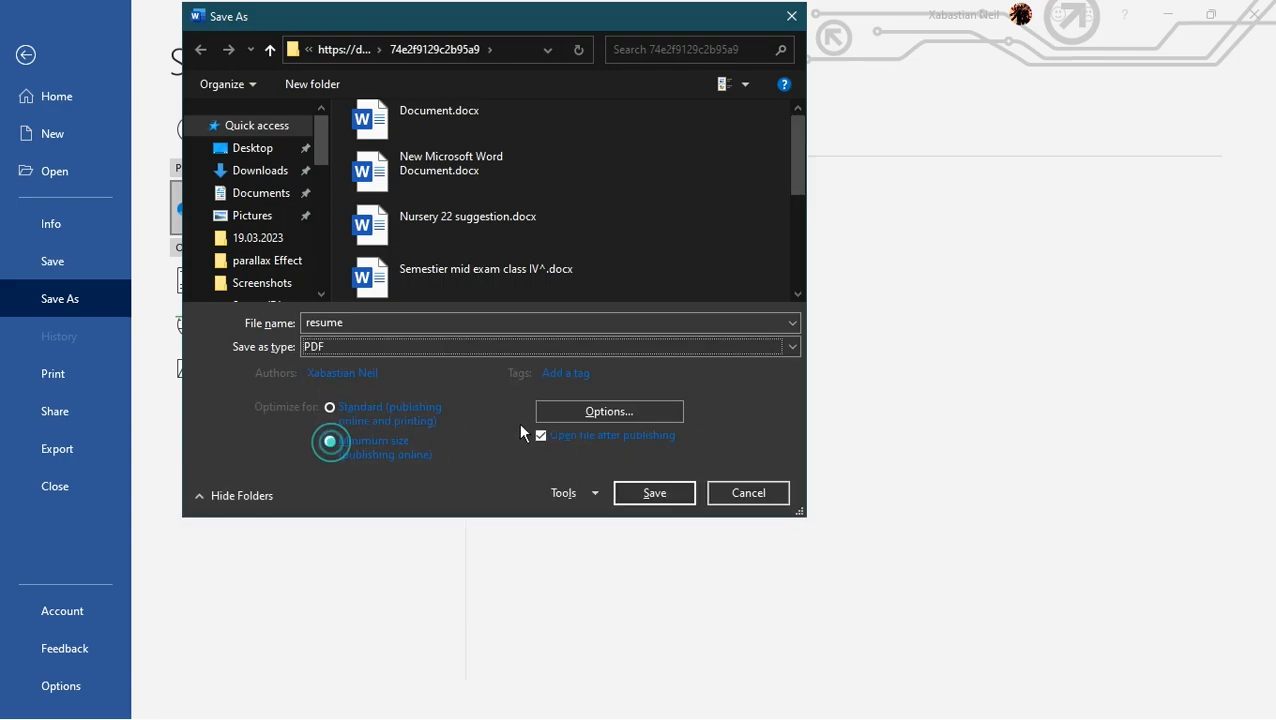
click(616, 330)
Step: Set the file type to Word Document and save the resume file to OneDrive
click(398, 346)
click(340, 363)
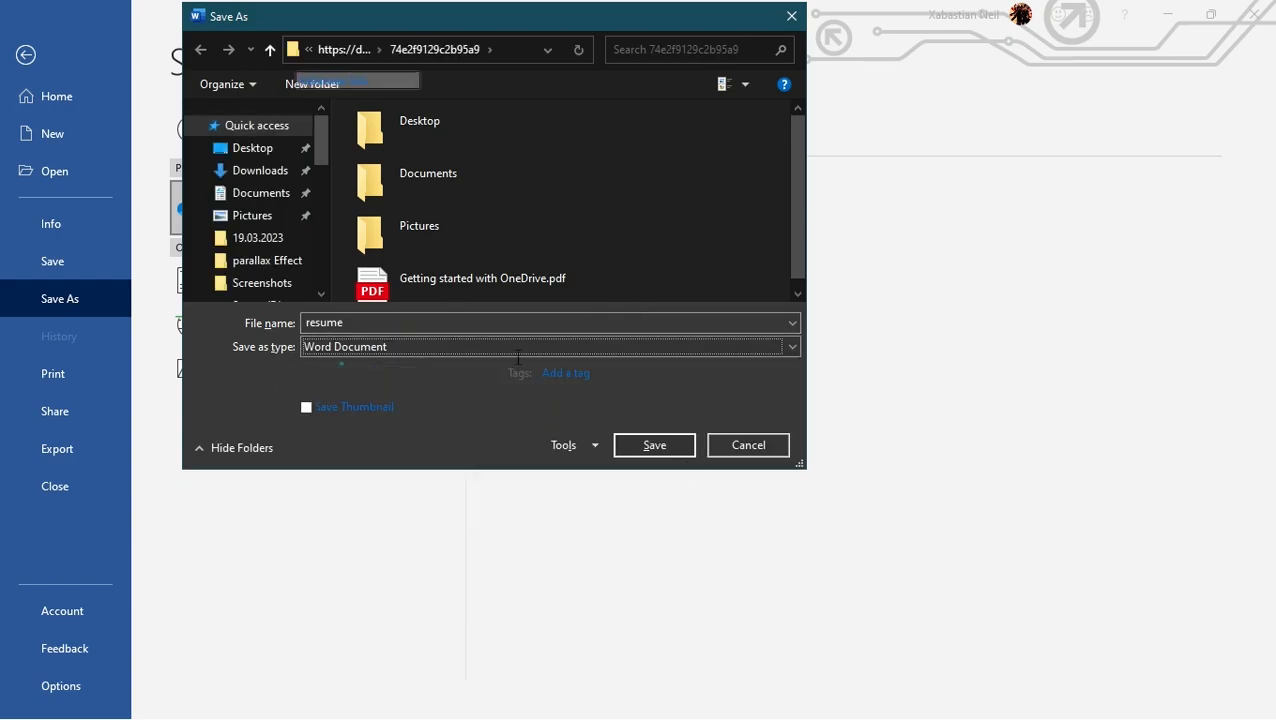
click(655, 445)
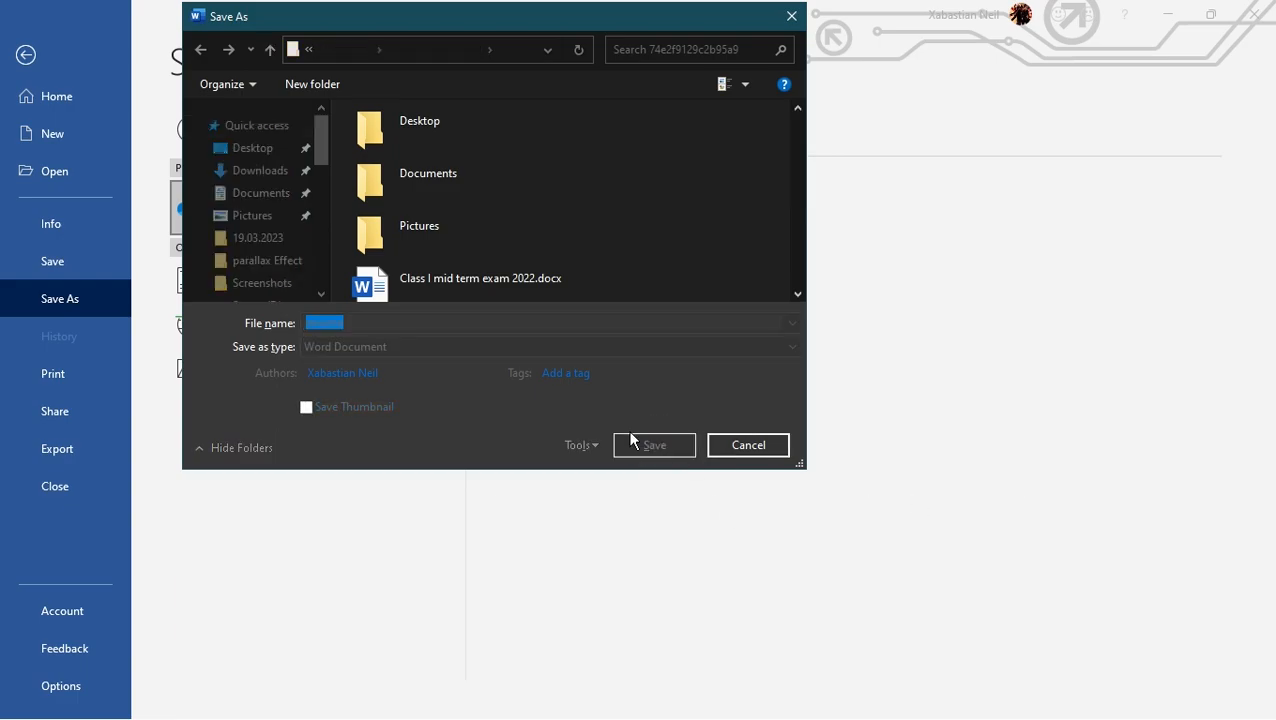
click(648, 445)
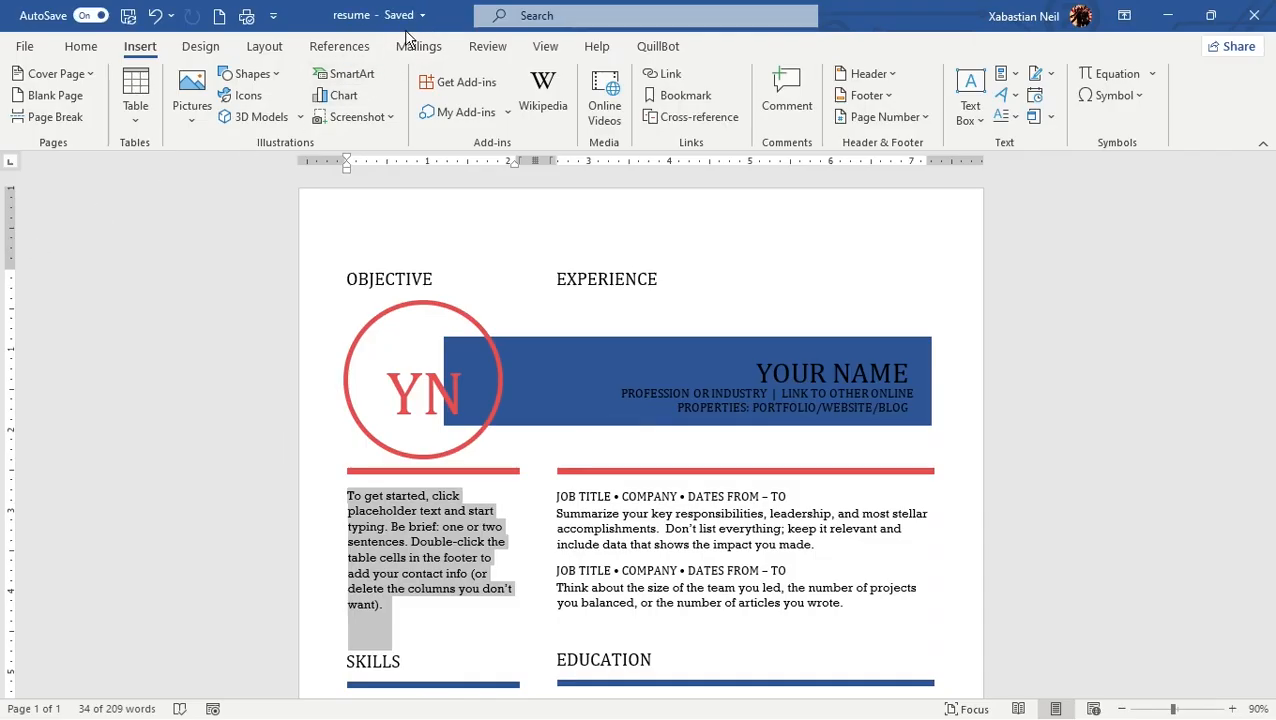
Step: Open the saved resume document from the personal OneDrive folder
click(28, 48)
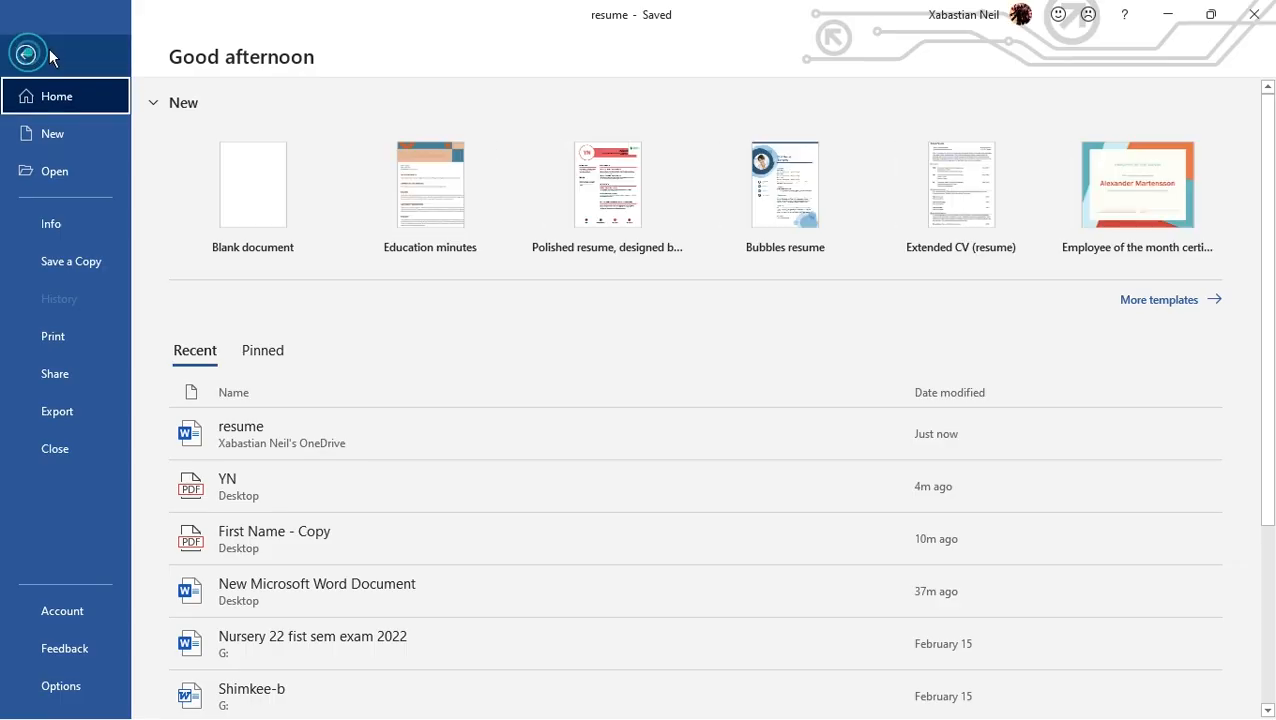
click(118, 171)
click(235, 212)
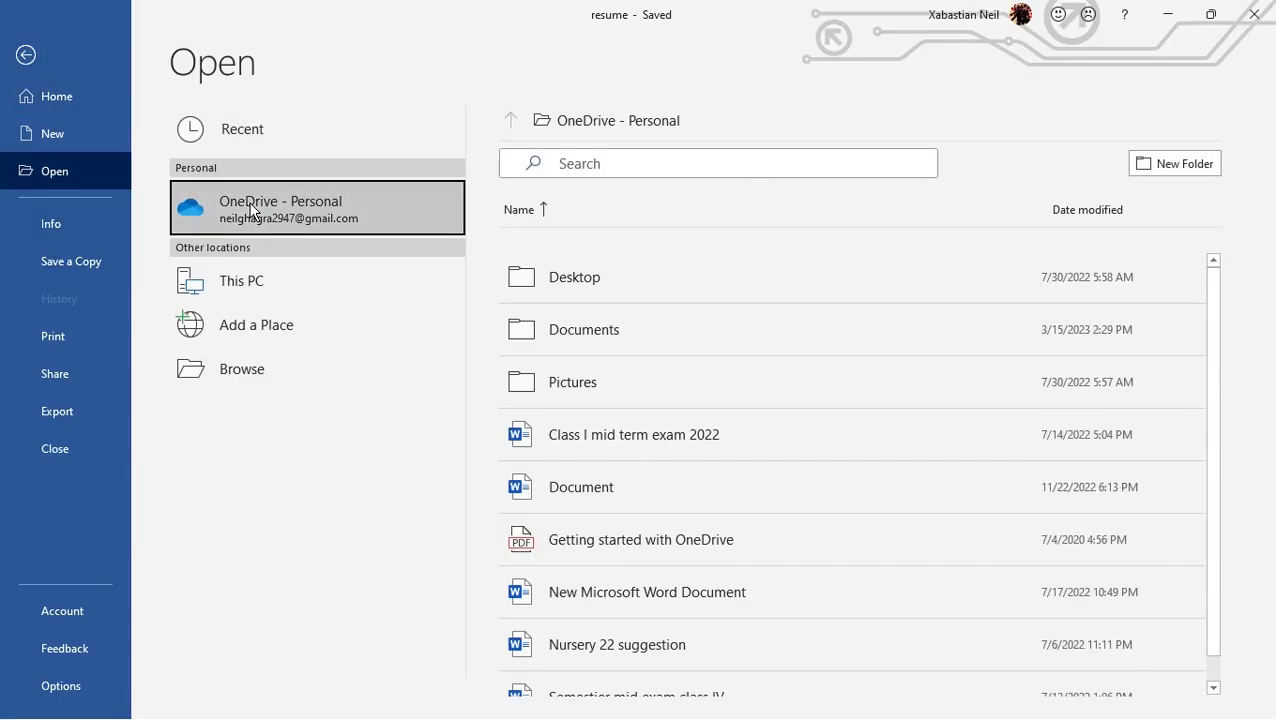
scroll(658, 581, down, 2)
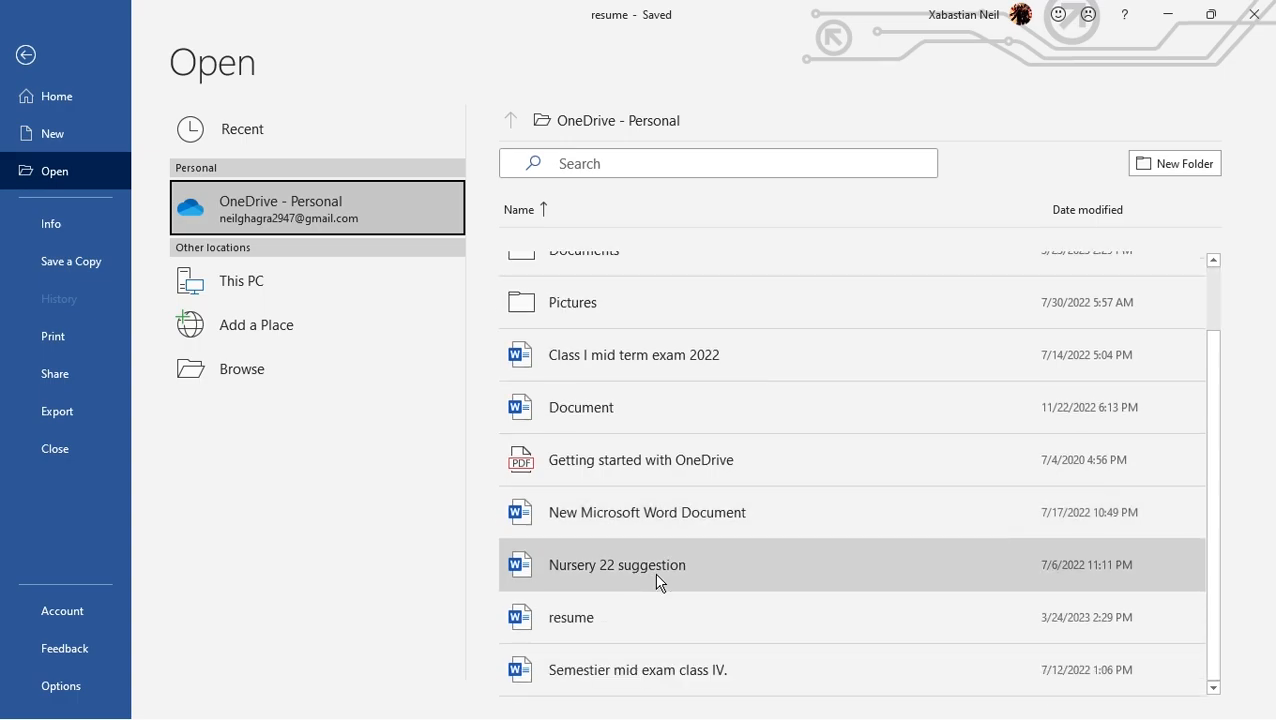
click(528, 622)
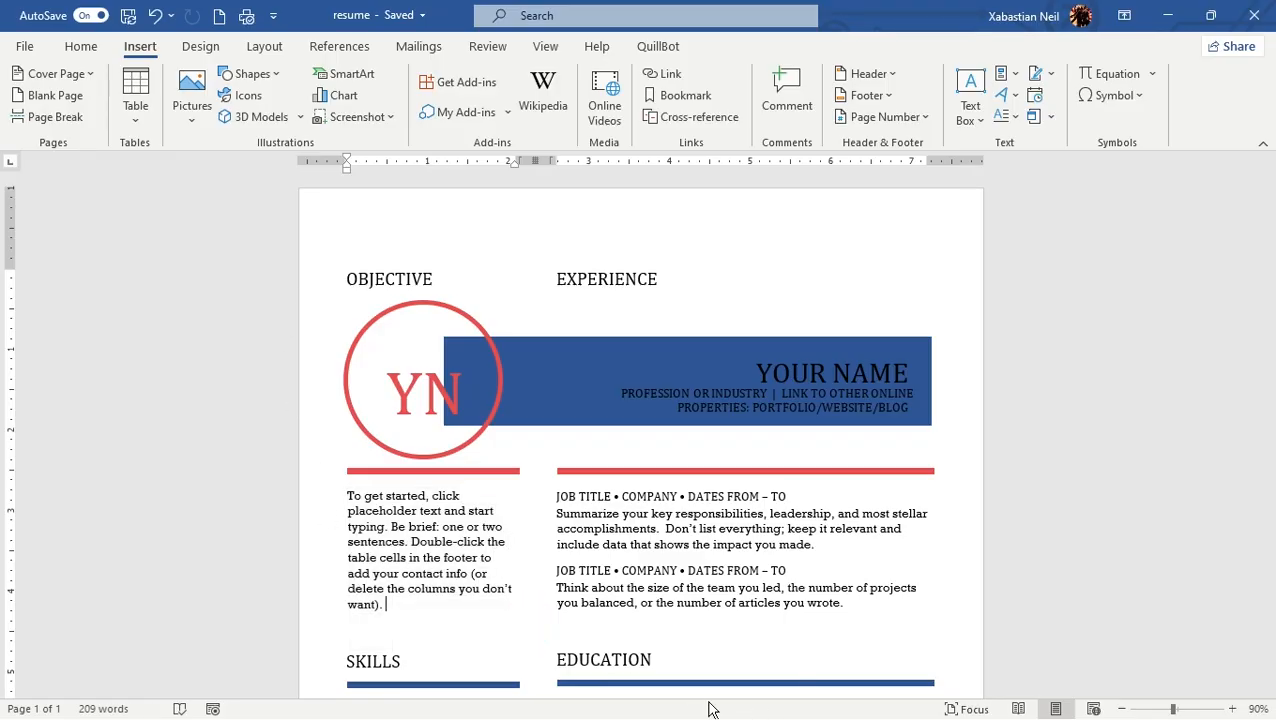
key(super)
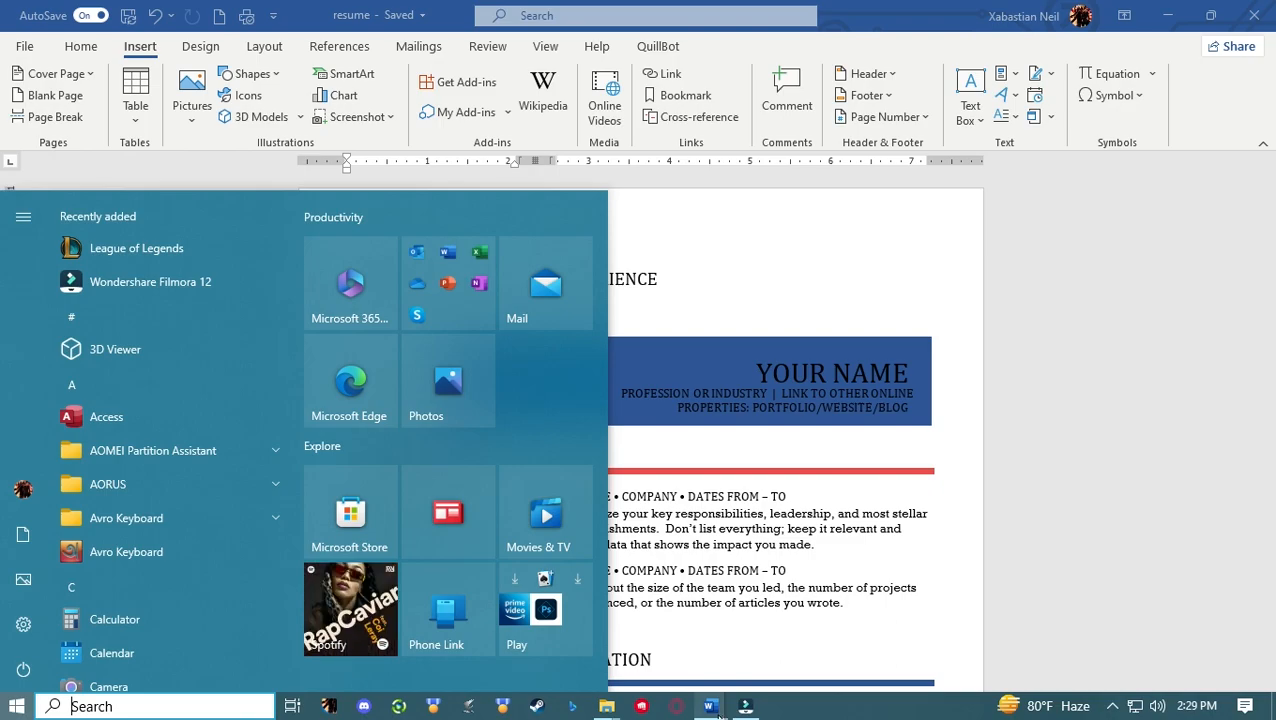
mouse_move(709, 706)
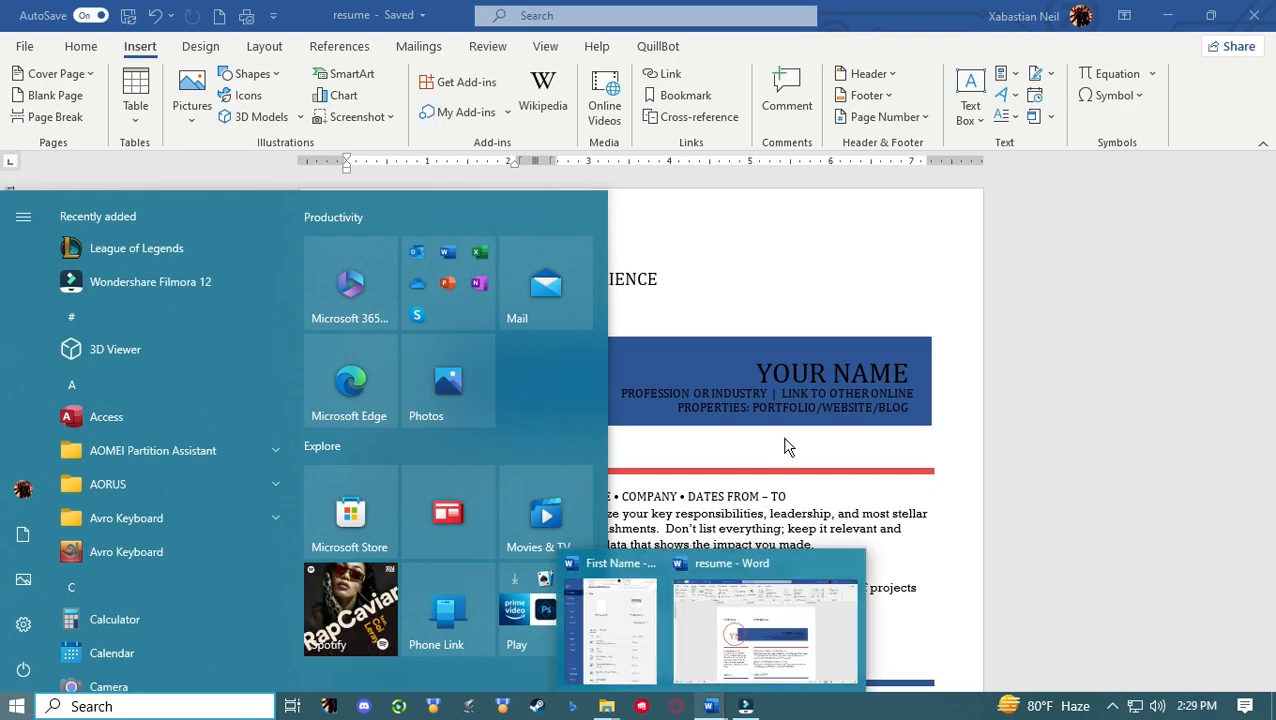
click(1025, 283)
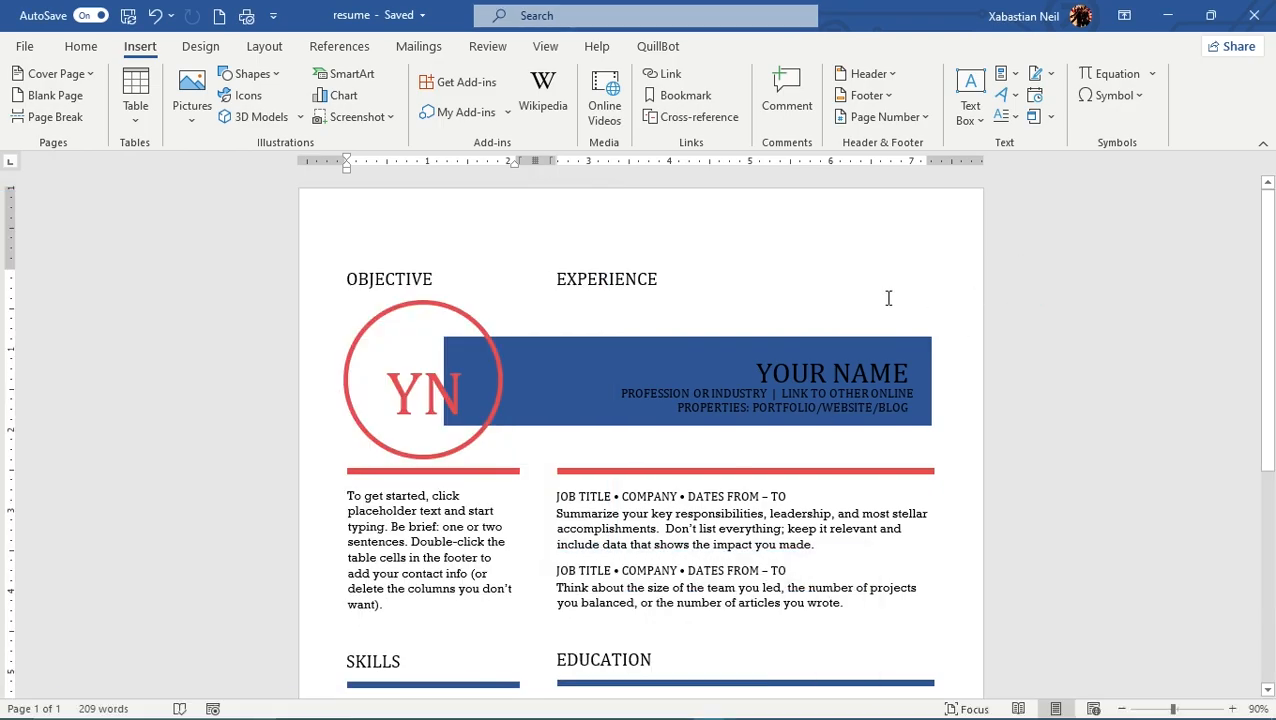